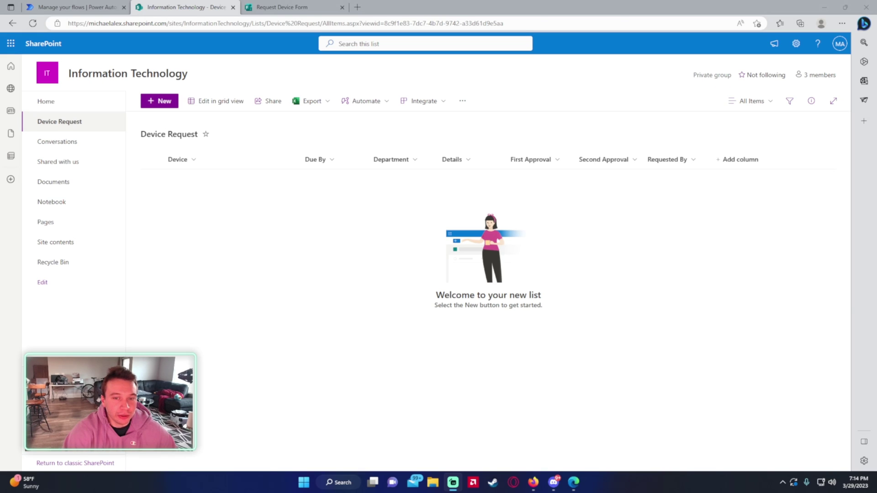
- Review the Request Device Form's questions from device choice to other details, along with the columns of the Device Request list
{"action": "left_click", "coordinate": [285, 8]}
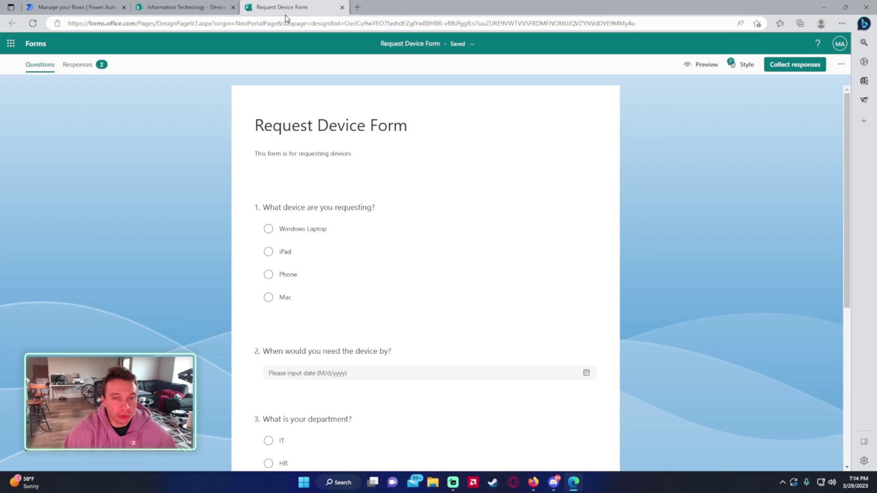
{"action": "left_click", "coordinate": [215, 8]}
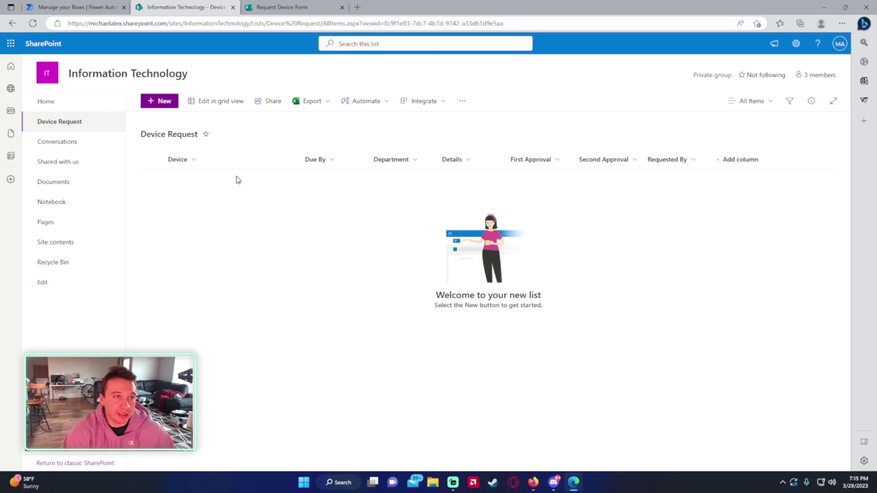
{"action": "key", "text": "ctrl+Tab"}
{"action": "scroll", "coordinate": [217, 113], "scroll_direction": "down", "scroll_amount": 1}
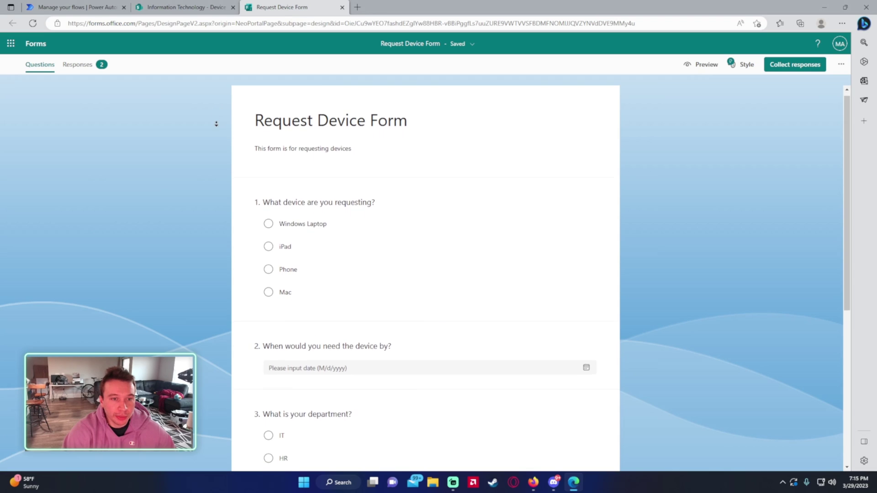
{"action": "scroll", "coordinate": [206, 137], "scroll_direction": "down", "scroll_amount": 2}
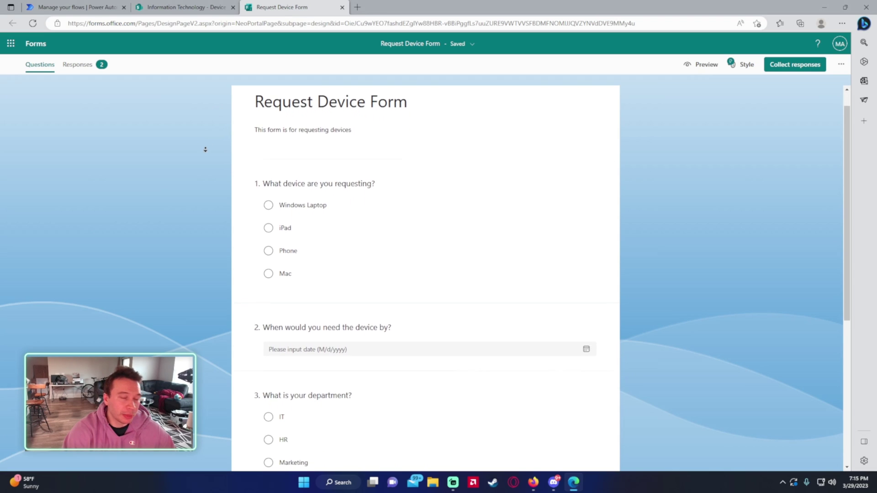
{"action": "scroll", "coordinate": [327, 204], "scroll_direction": "down", "scroll_amount": 5}
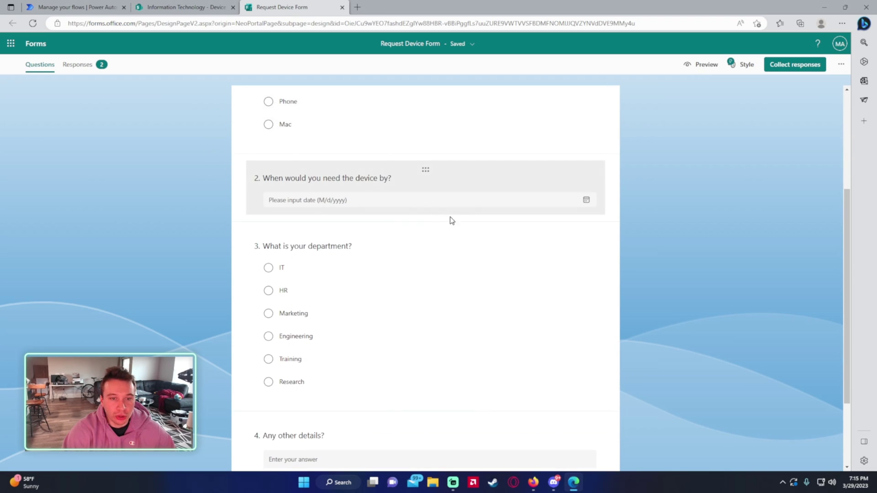
{"action": "scroll", "coordinate": [354, 172], "scroll_direction": "down", "scroll_amount": 5}
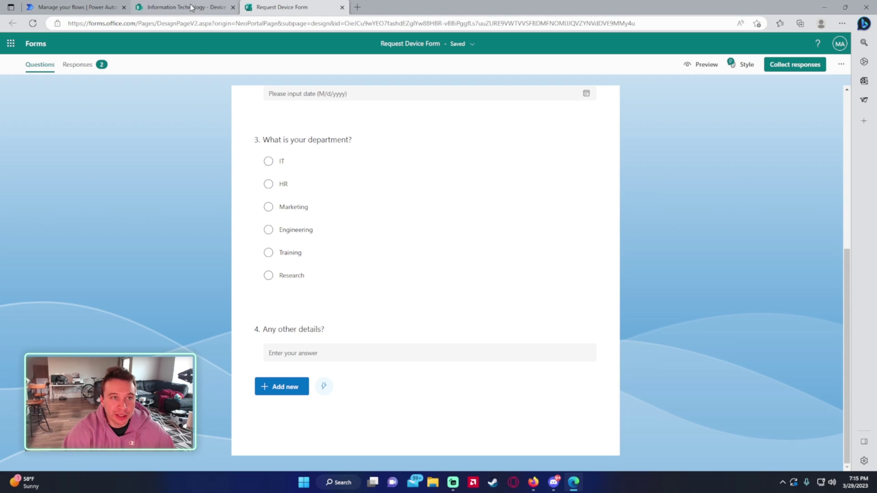
{"action": "mouse_move", "coordinate": [191, 7]}
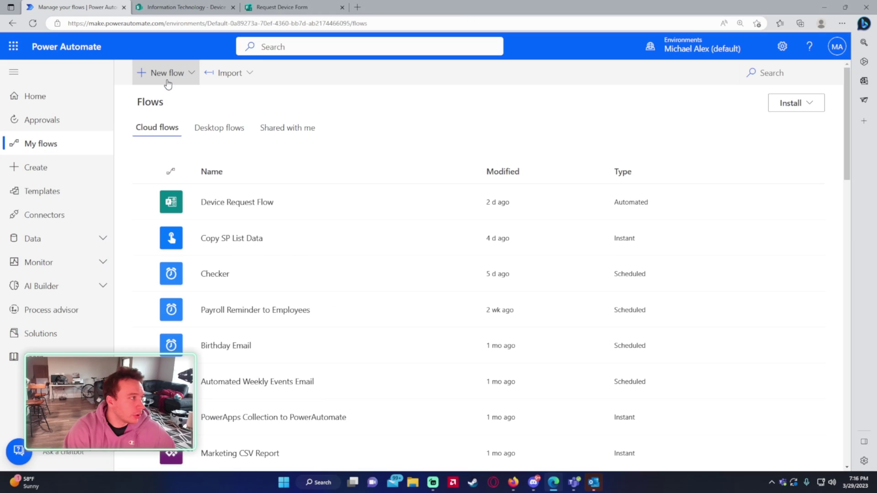
- Start a new automated cloud flow in Power Automate and name it "Device Approval"
{"action": "left_click", "coordinate": [168, 83]}
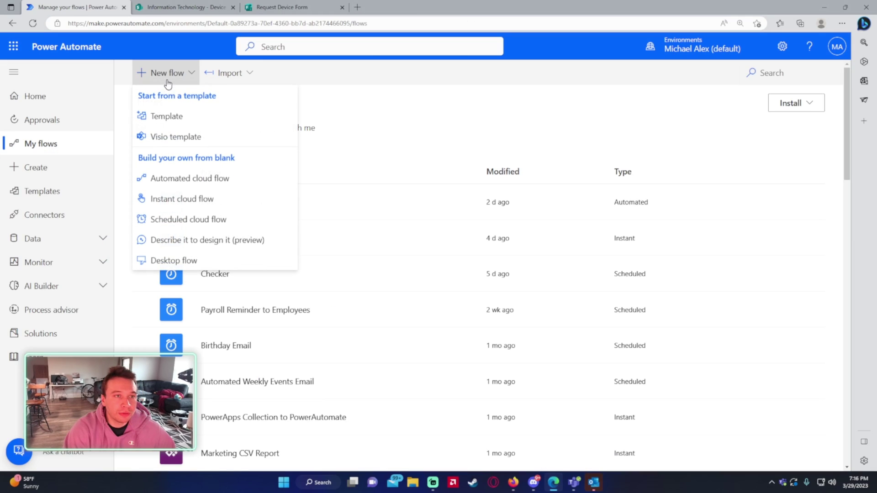
{"action": "left_click", "coordinate": [197, 179]}
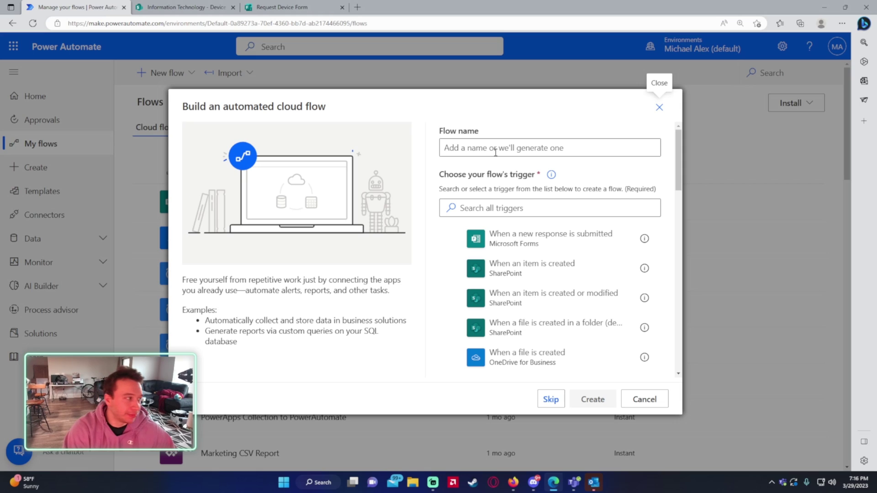
{"action": "left_click", "coordinate": [495, 152]}
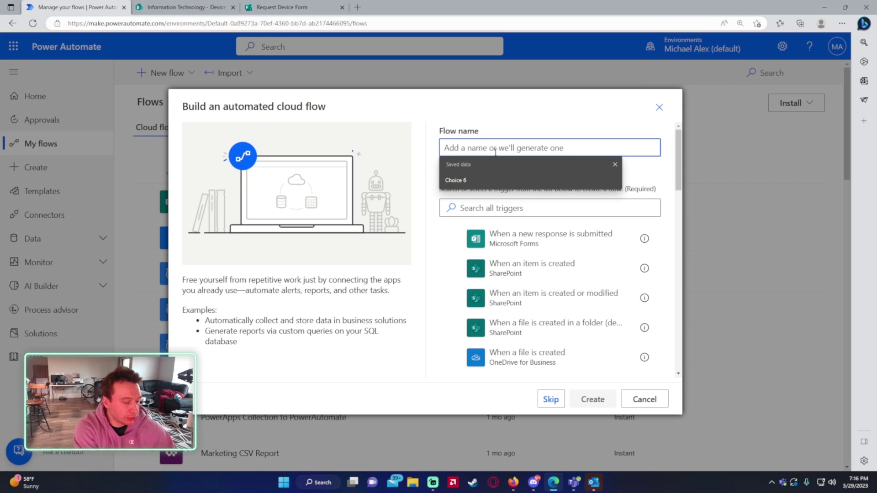
{"action": "type", "text": "Aproval"}
{"action": "key", "text": "ctrl+a"}
{"action": "key", "text": "BackSpace"}
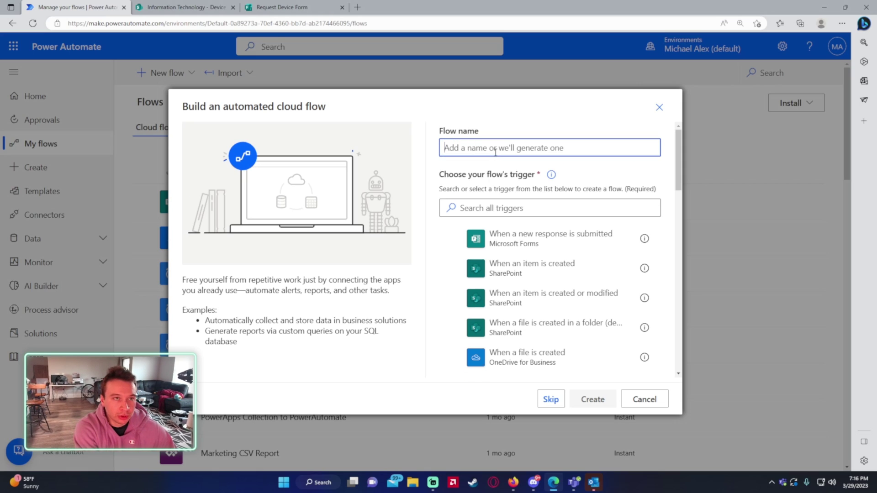
{"action": "type", "text": "Device Approval"}
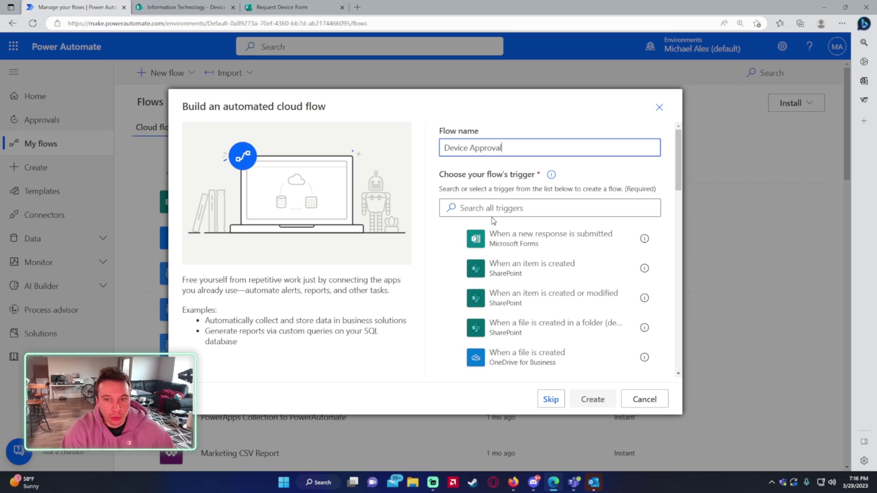
- Create the flow with the Microsoft Forms trigger "When a new response is submitted", set to Request Device Form
{"action": "left_click", "coordinate": [509, 238]}
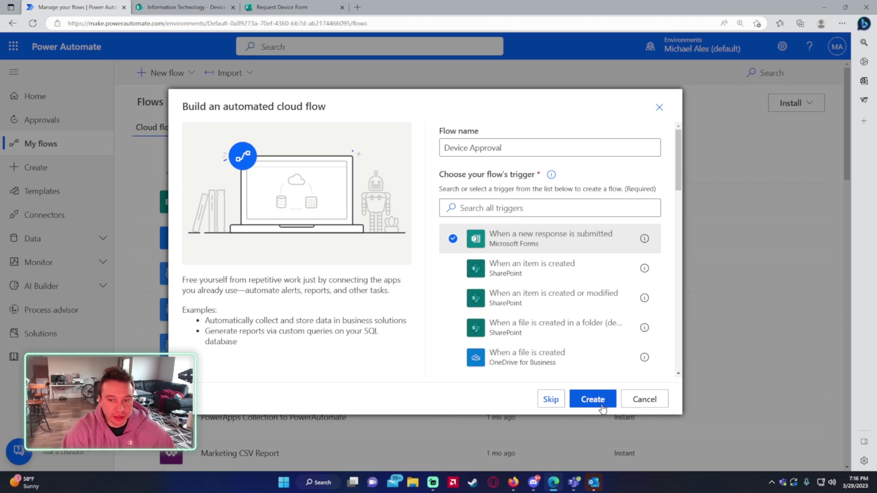
{"action": "left_click", "coordinate": [589, 399]}
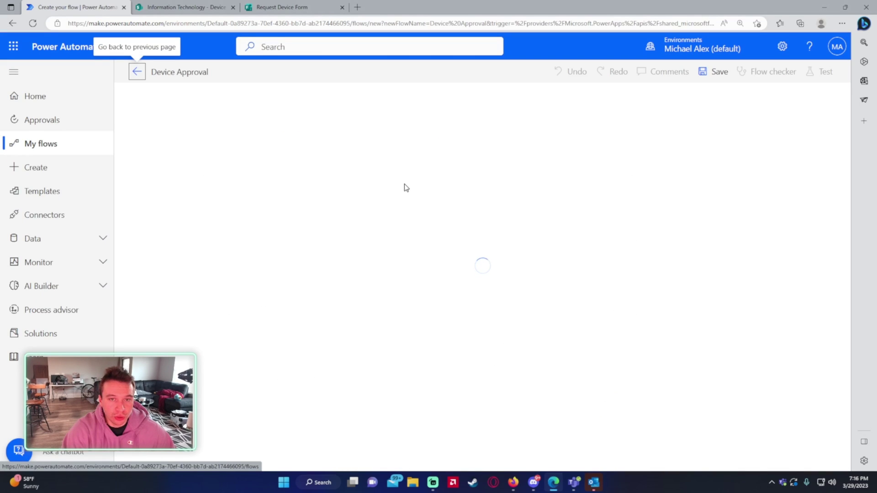
{"action": "left_click", "coordinate": [428, 133]}
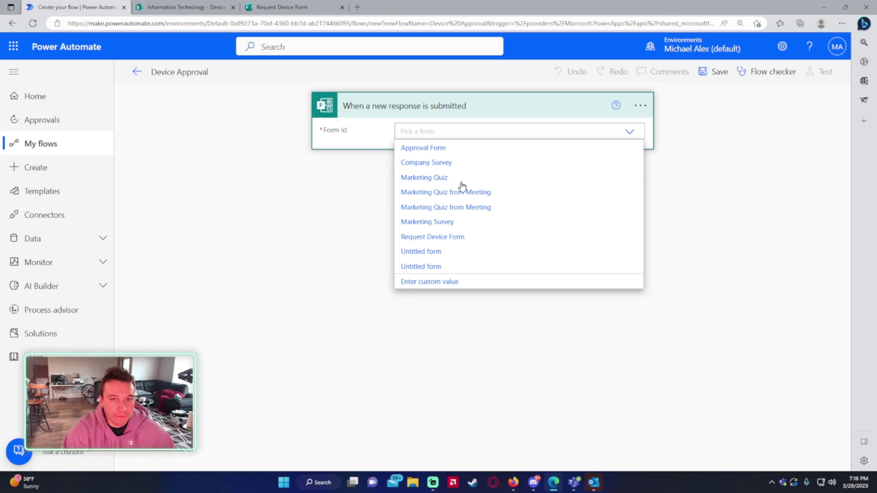
{"action": "left_click", "coordinate": [430, 239]}
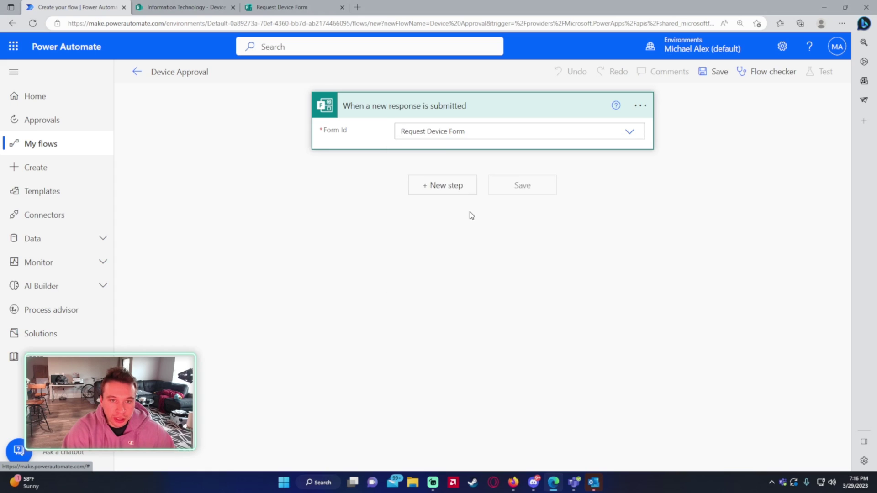
- Add the Microsoft Forms action "Get response details" after the trigger
{"action": "left_click", "coordinate": [451, 192]}
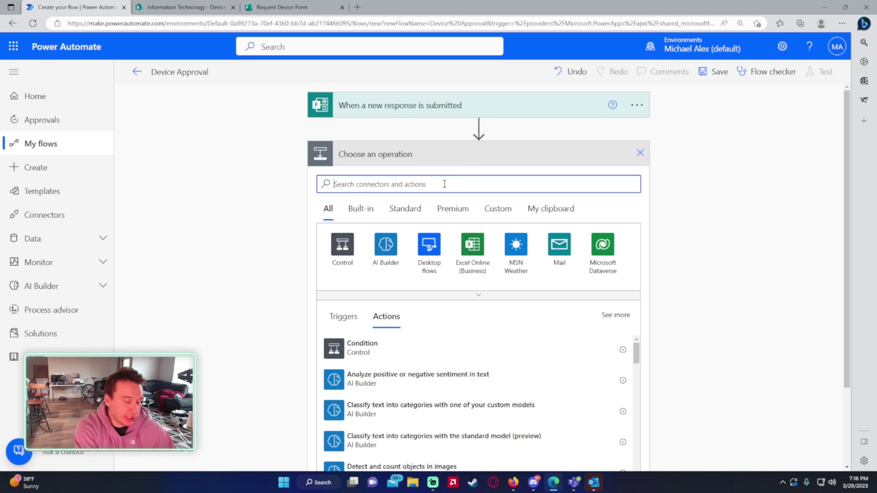
{"action": "type", "text": "get response"}
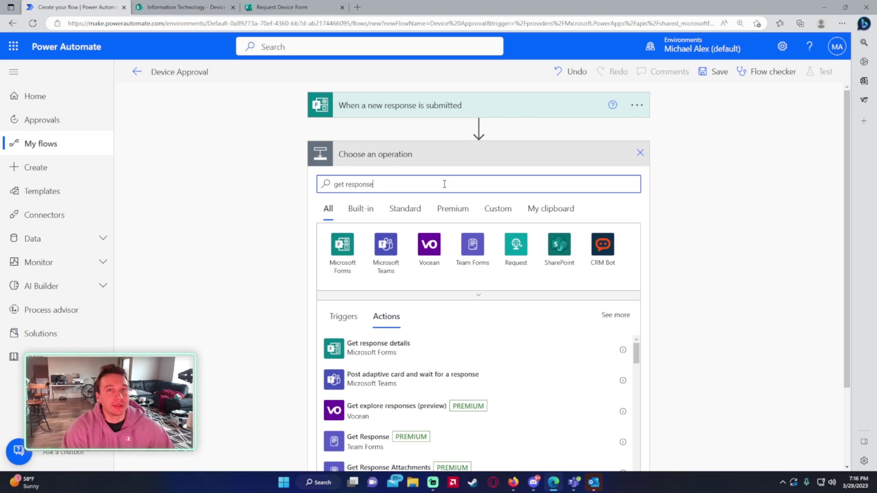
{"action": "left_click", "coordinate": [369, 360]}
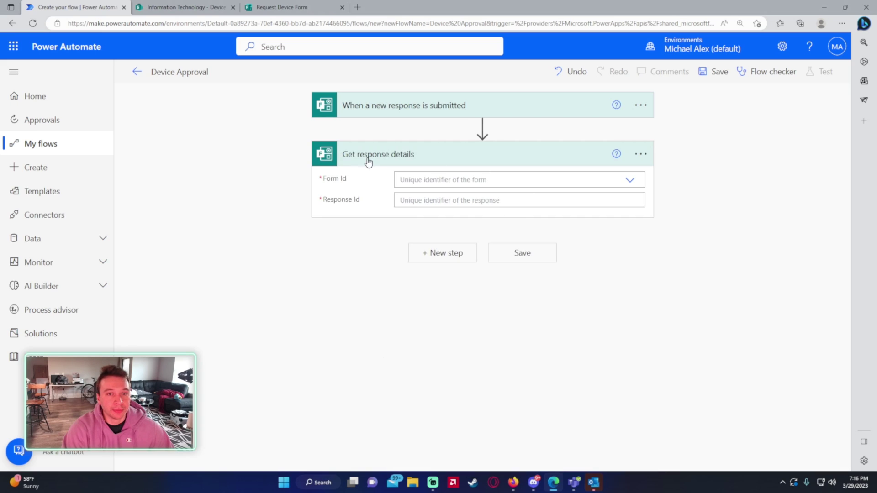
- Set the Get response details Form Id to Request Device Form and its Response Id to the trigger's Response Id dynamic content
{"action": "left_click", "coordinate": [431, 179]}
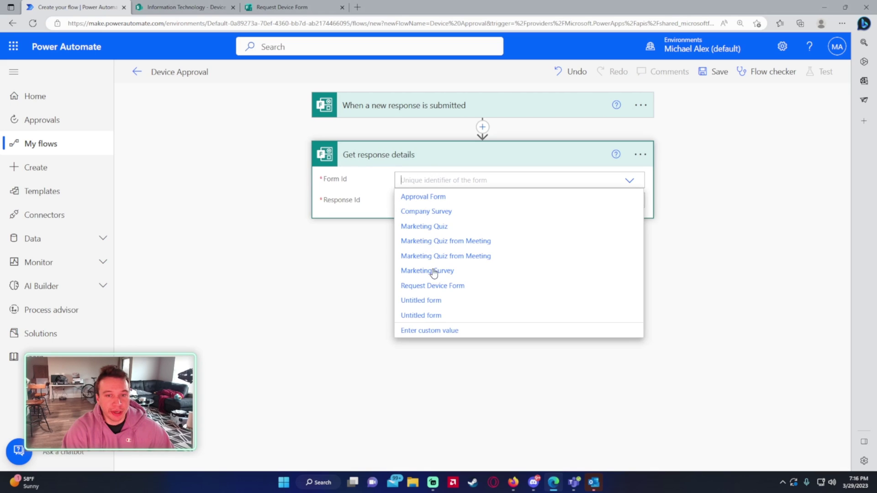
{"action": "left_click", "coordinate": [464, 332]}
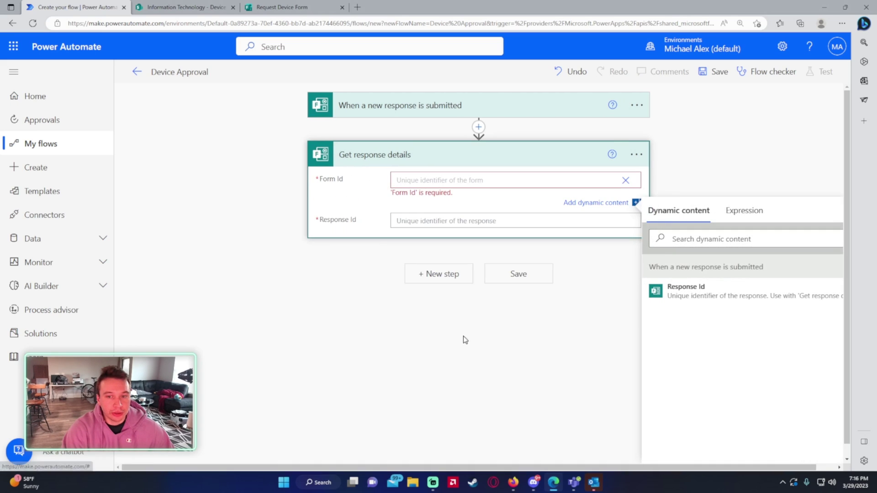
{"action": "left_click", "coordinate": [426, 179]}
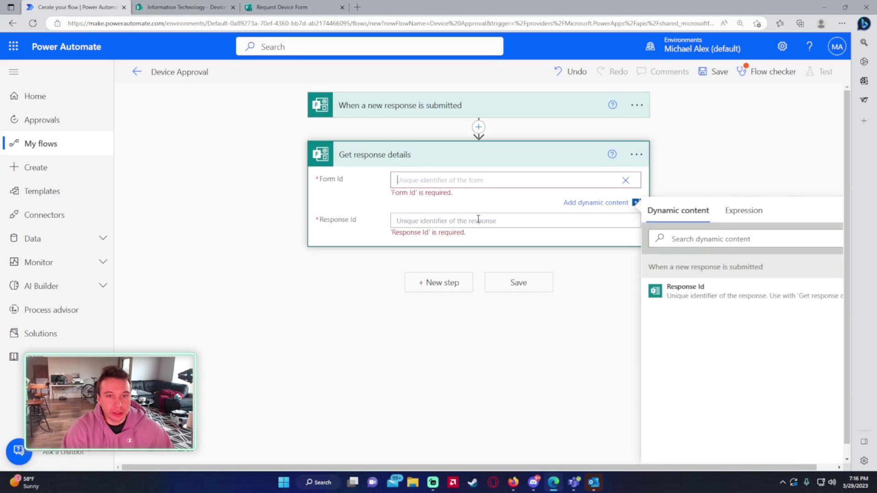
{"action": "left_click", "coordinate": [626, 180]}
{"action": "left_click", "coordinate": [413, 284]}
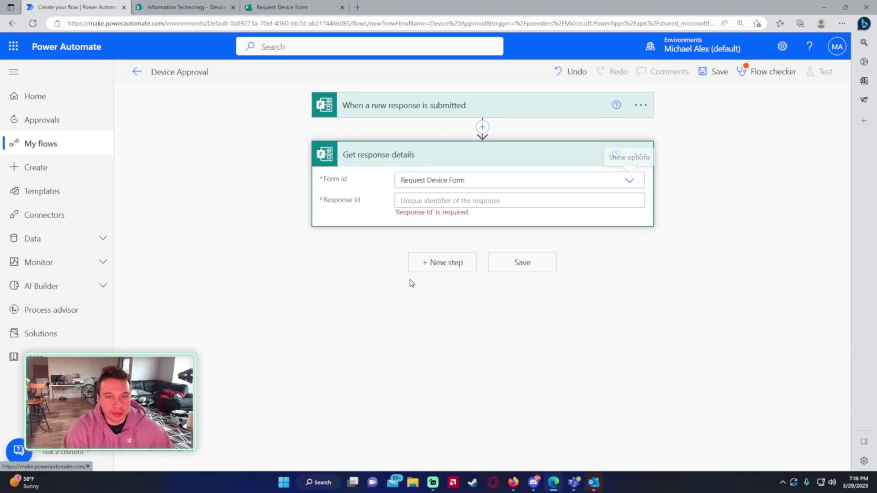
{"action": "left_click", "coordinate": [424, 200]}
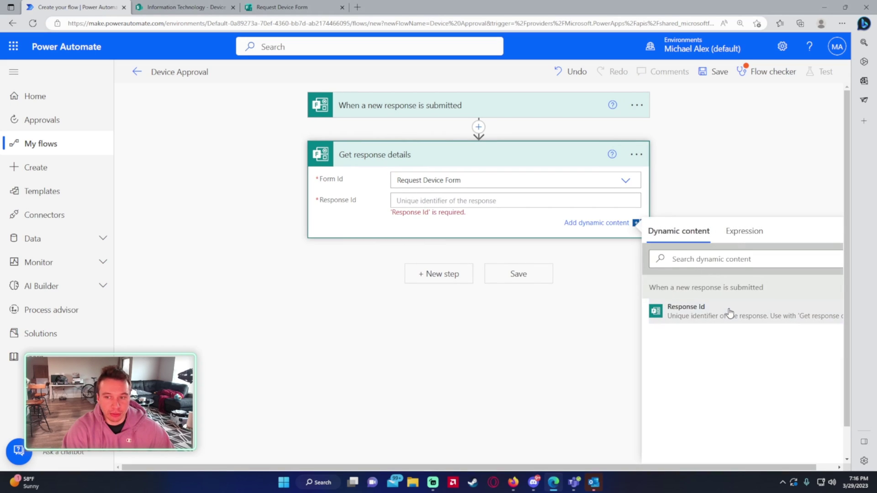
{"action": "left_click", "coordinate": [730, 313]}
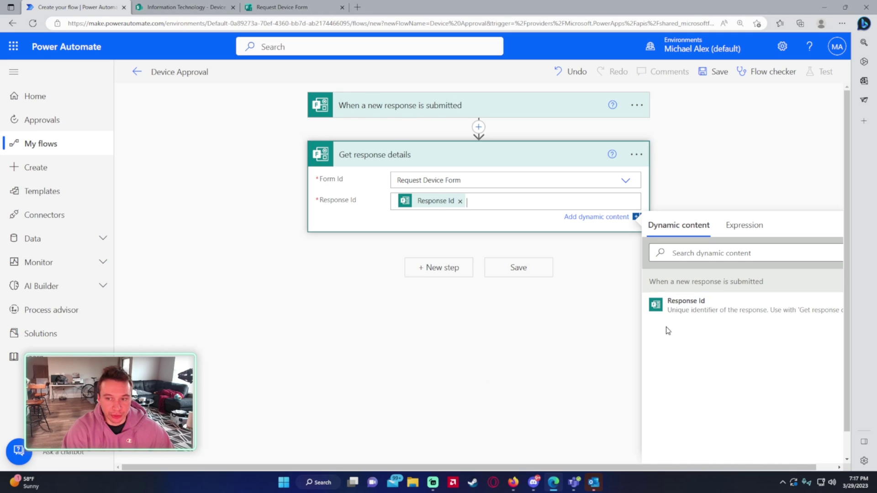
- Add the SharePoint action "Create item" after Get response details
{"action": "left_click", "coordinate": [425, 268]}
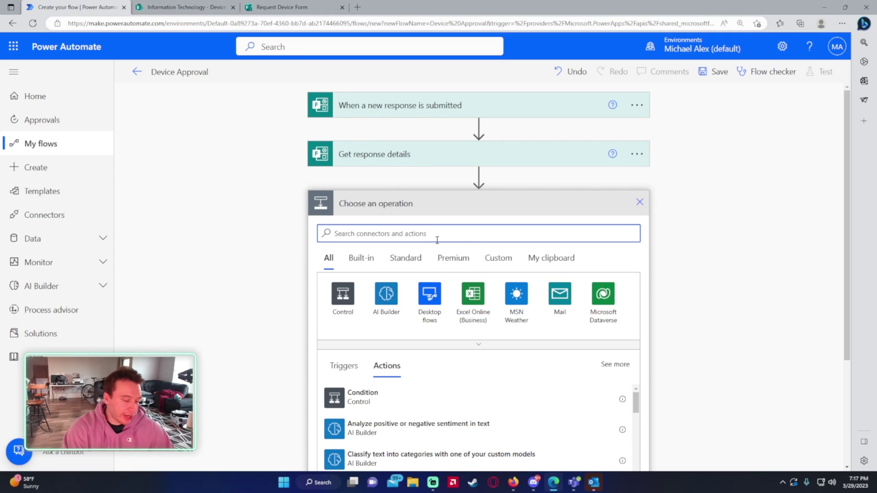
{"action": "type", "text": "create item"}
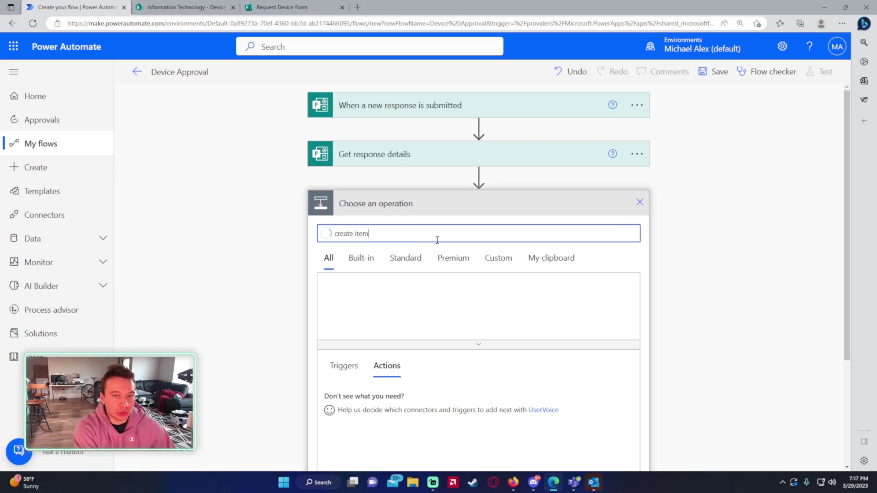
{"action": "scroll", "coordinate": [271, 262], "scroll_direction": "down", "scroll_amount": 1}
{"action": "left_click", "coordinate": [360, 336]}
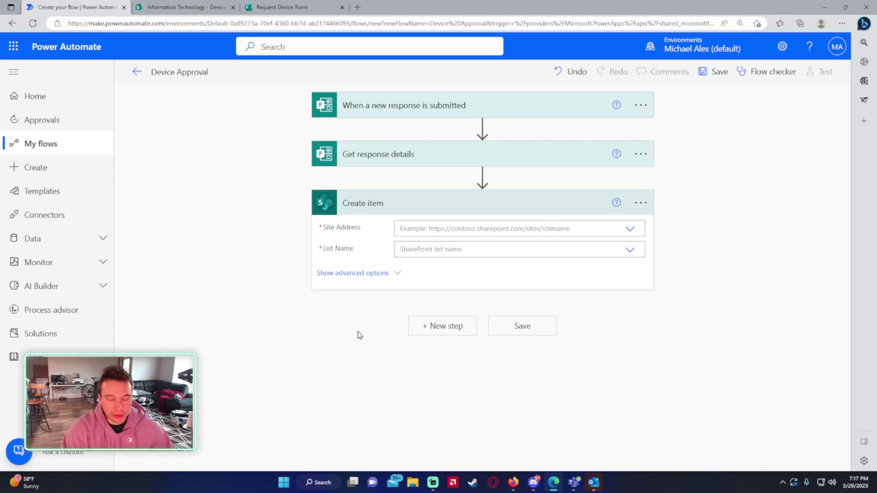
- Insert the Office 365 Users action "Get user profile (V2)" between Get response details and Create item
{"action": "left_click", "coordinate": [483, 176]}
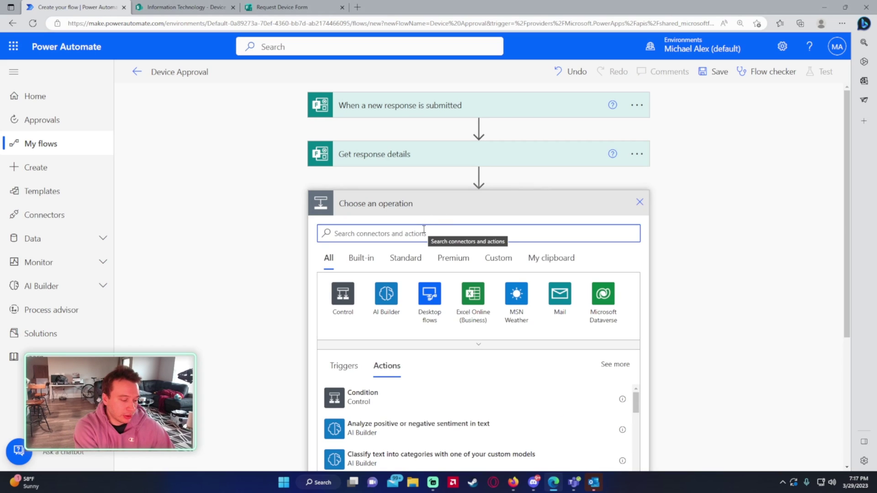
{"action": "type", "text": "ge"}
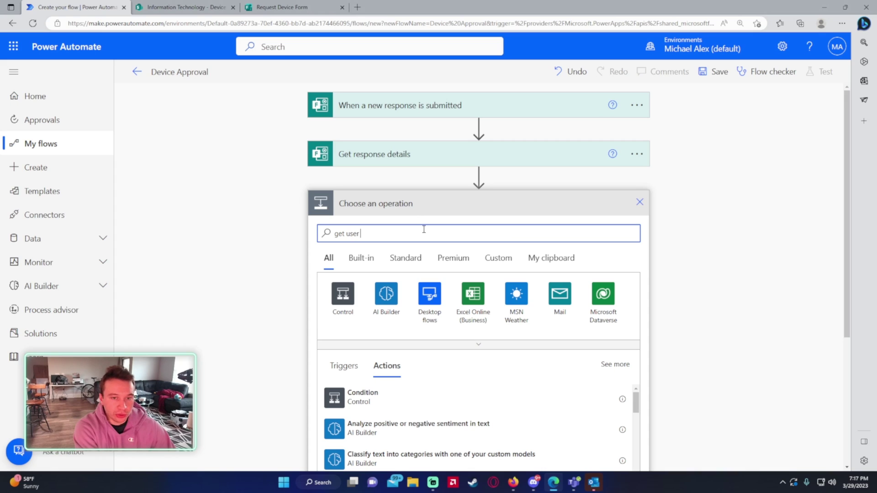
{"action": "type", "text": "t user"}
{"action": "scroll", "coordinate": [429, 297], "scroll_direction": "down", "scroll_amount": 2}
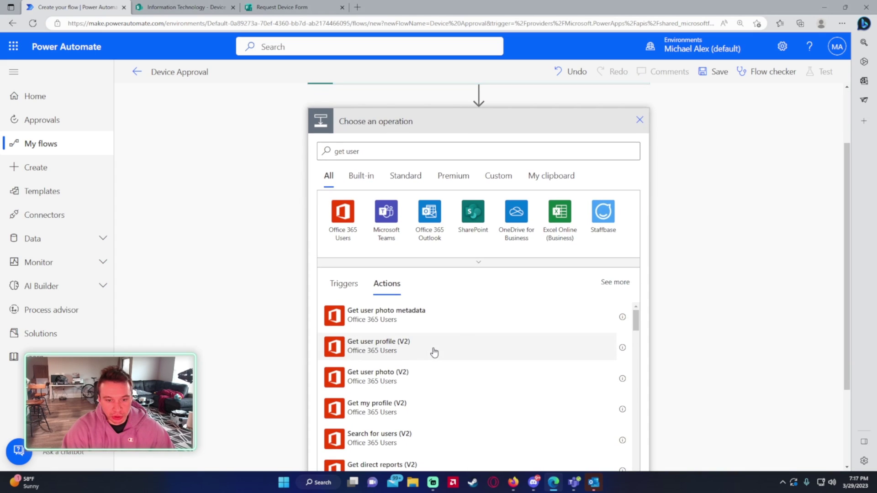
{"action": "left_click", "coordinate": [434, 352]}
- Set the User (UPN) of Get user profile (V2) to the Responders' Email dynamic content
{"action": "left_click", "coordinate": [410, 229]}
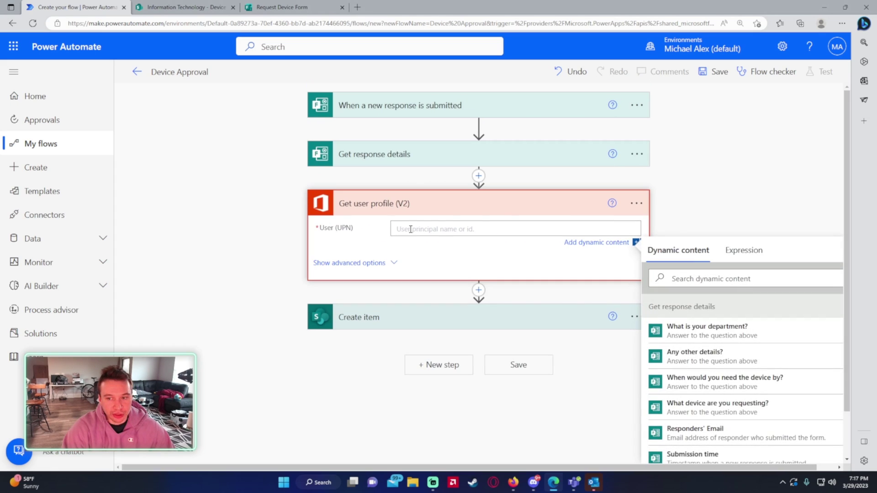
{"action": "scroll", "coordinate": [745, 196], "scroll_direction": "down", "scroll_amount": 1}
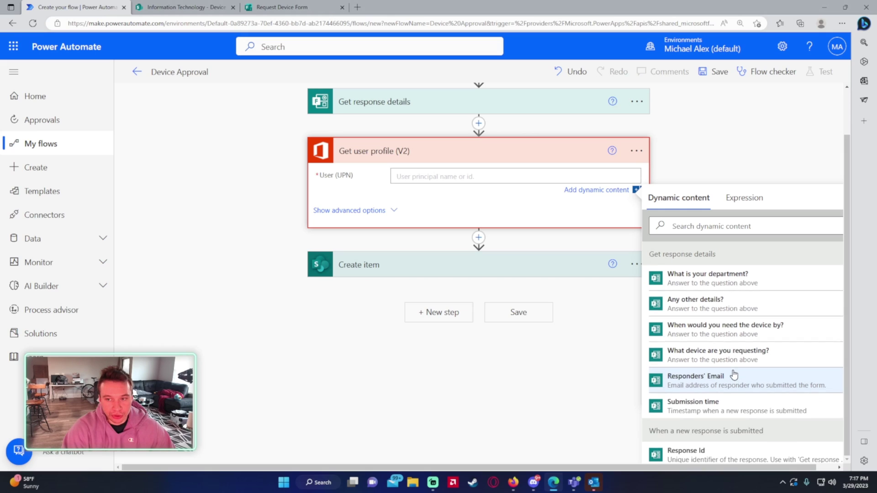
{"action": "left_click", "coordinate": [698, 384]}
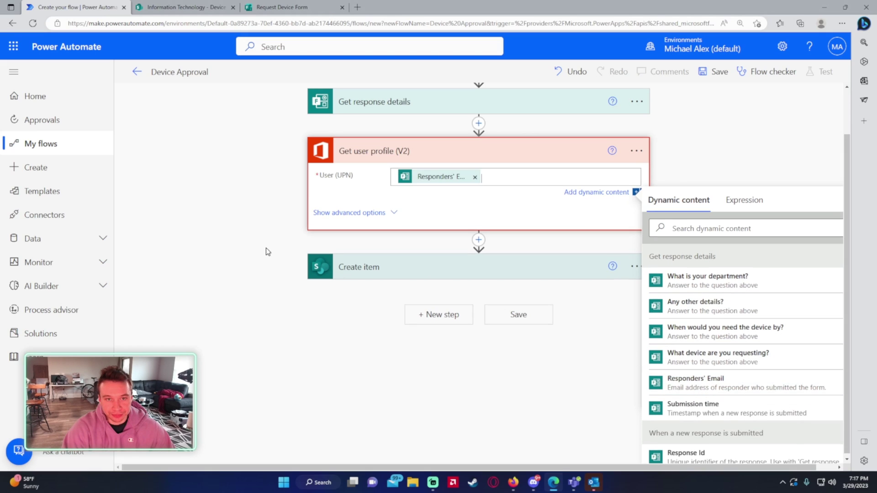
- Set the Create item Site Address to the Information Technology site and its List Name to Device Request
{"action": "left_click", "coordinate": [359, 270]}
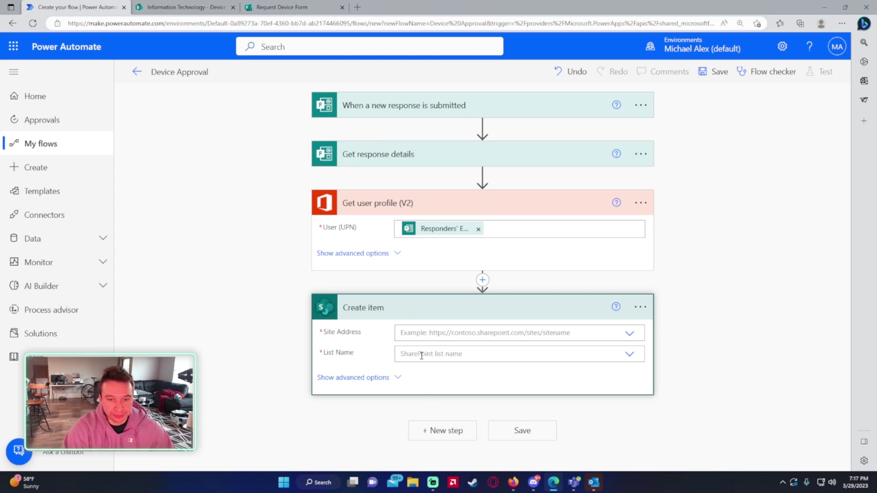
{"action": "left_click", "coordinate": [426, 333]}
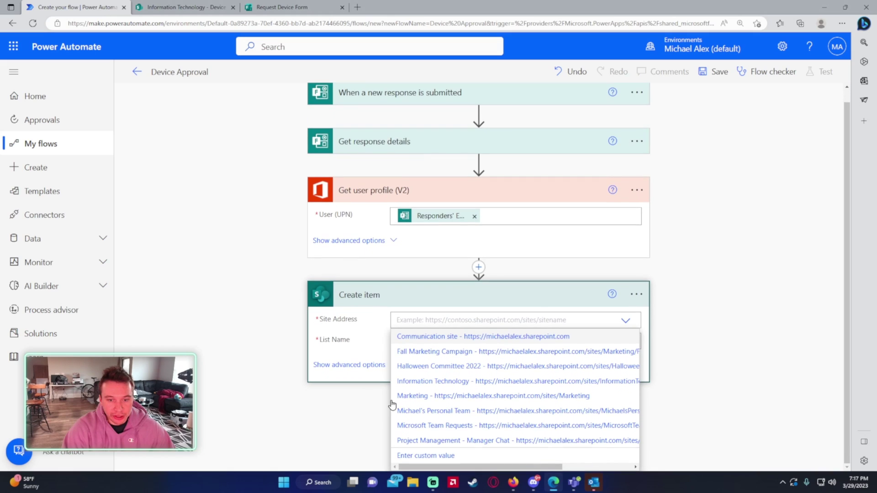
{"action": "left_click", "coordinate": [404, 386]}
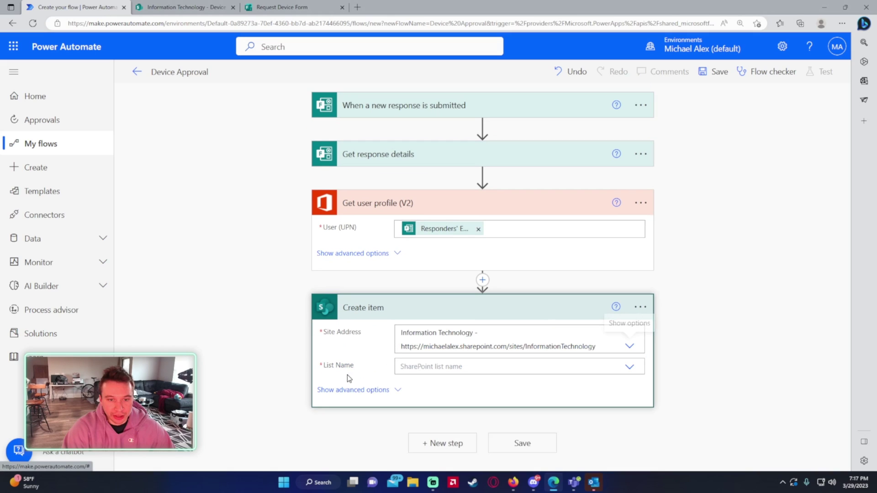
{"action": "left_click", "coordinate": [402, 366]}
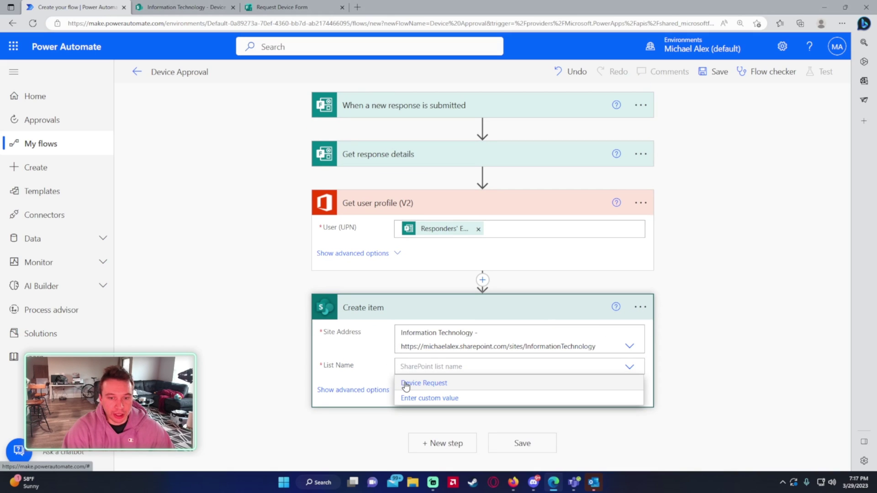
{"action": "left_click", "coordinate": [402, 385]}
- Review the First Approval column's type and choices in the SharePoint Device Request list without changing them
{"action": "left_click", "coordinate": [151, 7]}
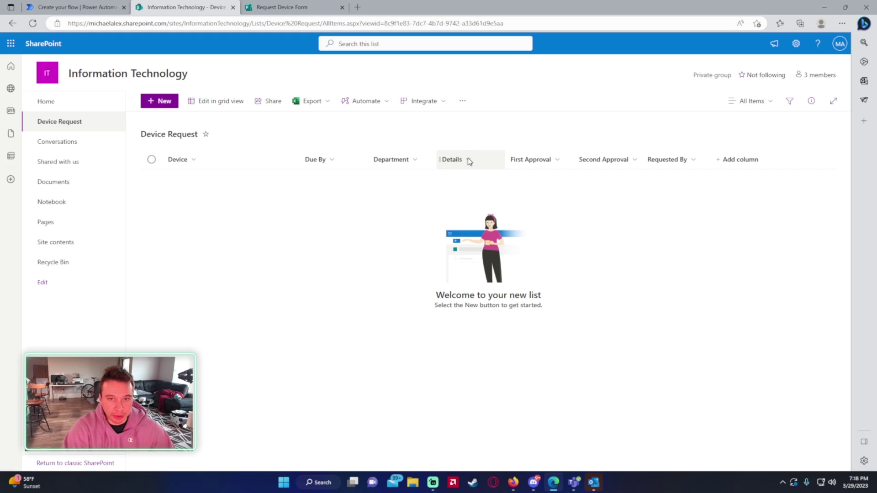
{"action": "left_click", "coordinate": [534, 160]}
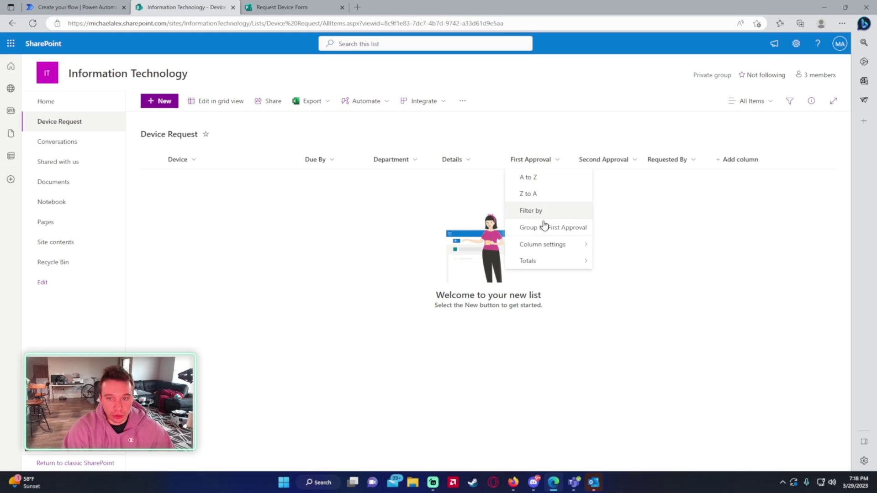
{"action": "mouse_move", "coordinate": [571, 243]}
{"action": "left_click", "coordinate": [609, 242]}
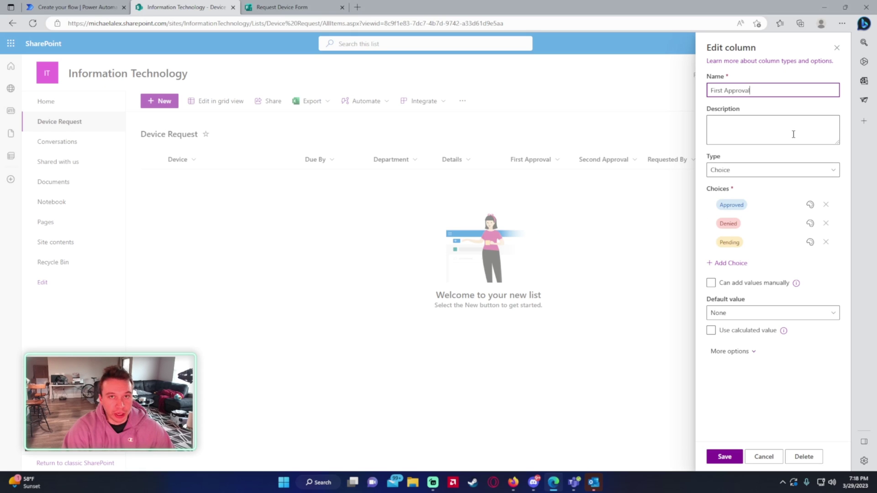
{"action": "left_click", "coordinate": [836, 48]}
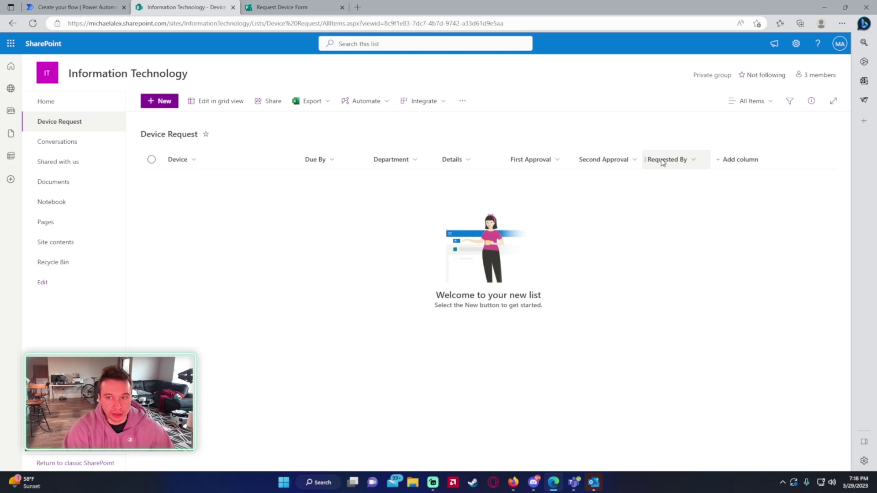
- Back in the Power Automate flow, set the Create item Title to the "What device are you requesting?" dynamic content
{"action": "left_click", "coordinate": [56, 5]}
{"action": "scroll", "coordinate": [300, 228], "scroll_direction": "down", "scroll_amount": 2}
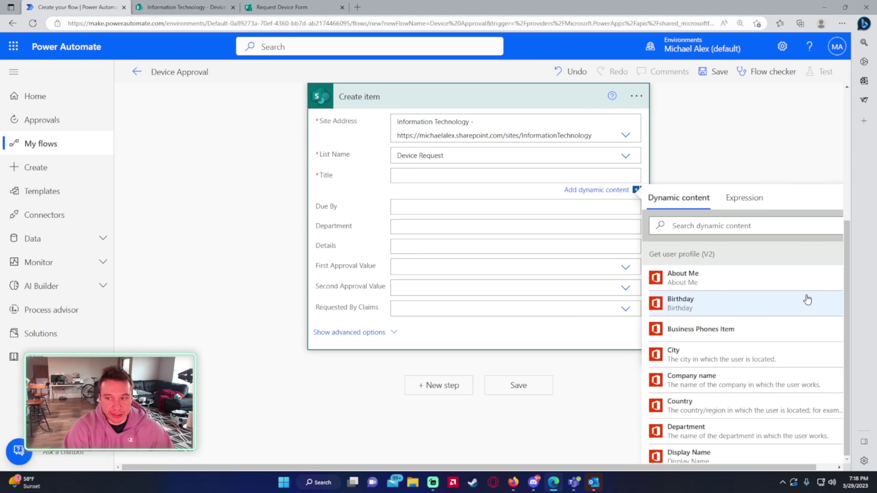
{"action": "scroll", "coordinate": [806, 283], "scroll_direction": "down", "scroll_amount": 3}
{"action": "scroll", "coordinate": [777, 290], "scroll_direction": "down", "scroll_amount": 10}
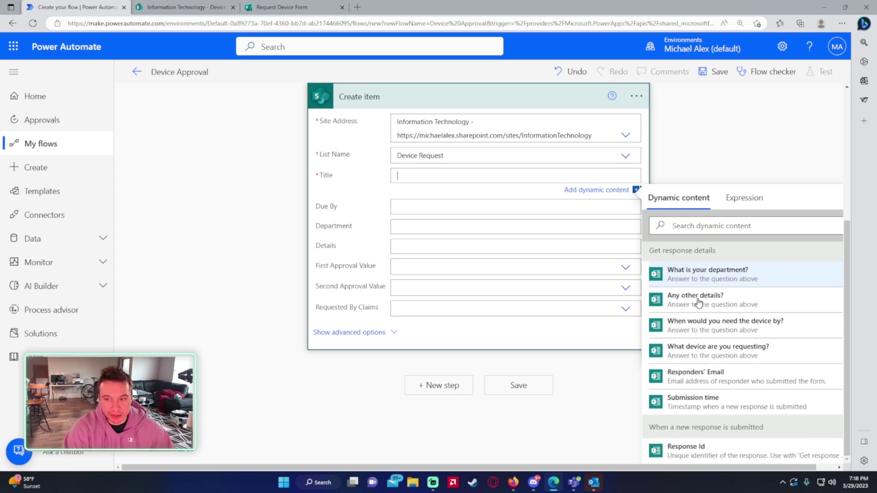
{"action": "scroll", "coordinate": [695, 304], "scroll_direction": "down", "scroll_amount": 1}
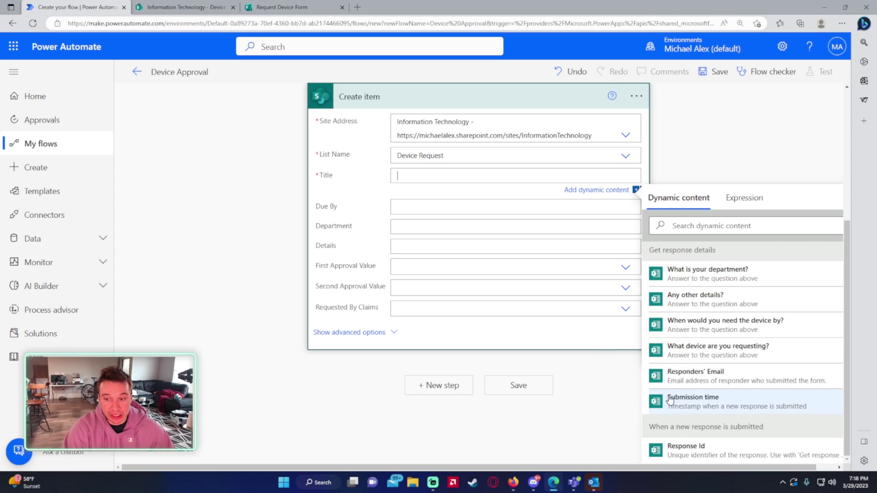
{"action": "left_click", "coordinate": [699, 353]}
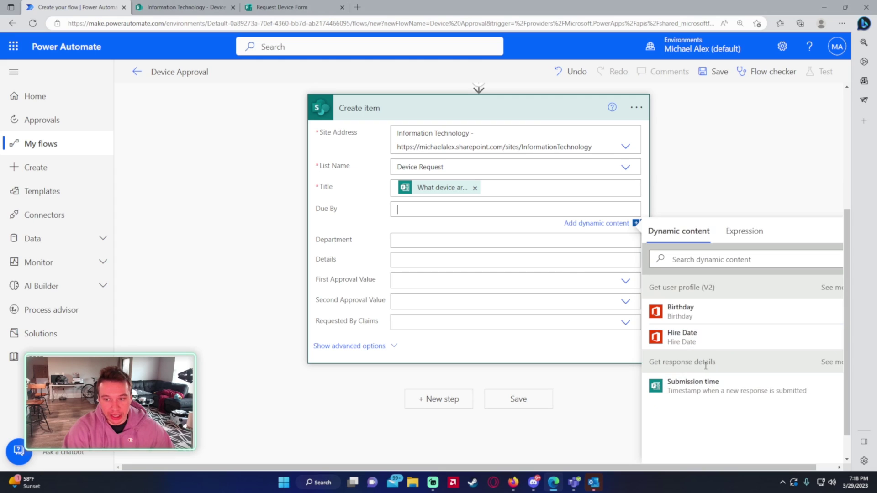
{"action": "left_click", "coordinate": [695, 261]}
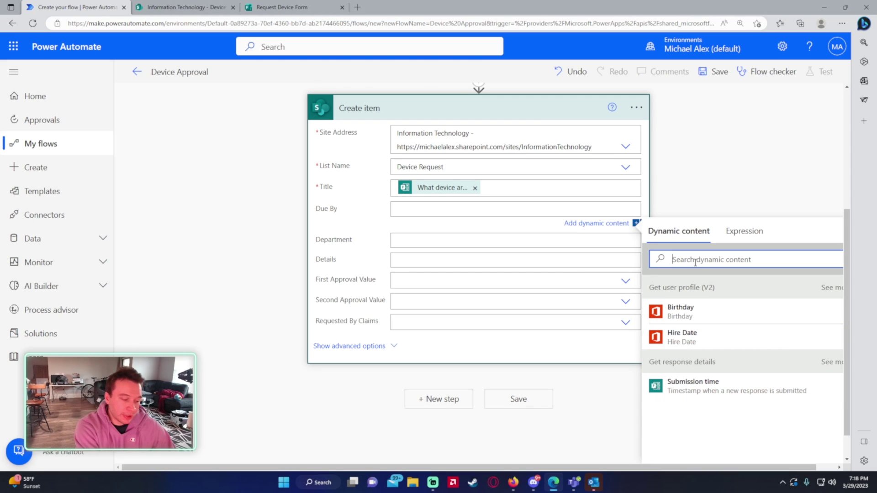
{"action": "type", "text": "due"}
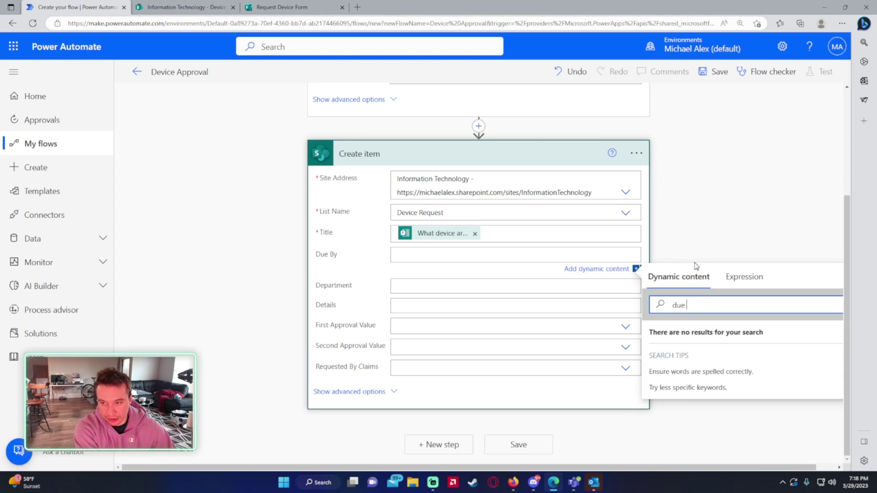
{"action": "key", "text": "BackSpace"}
{"action": "key", "text": "BackSpace"}
{"action": "key", "text": "BackSpace"}
- Check in Request Device Form how the question asking for the needed-by date is worded, and return to the flow
{"action": "key", "text": "ctrl+minus"}
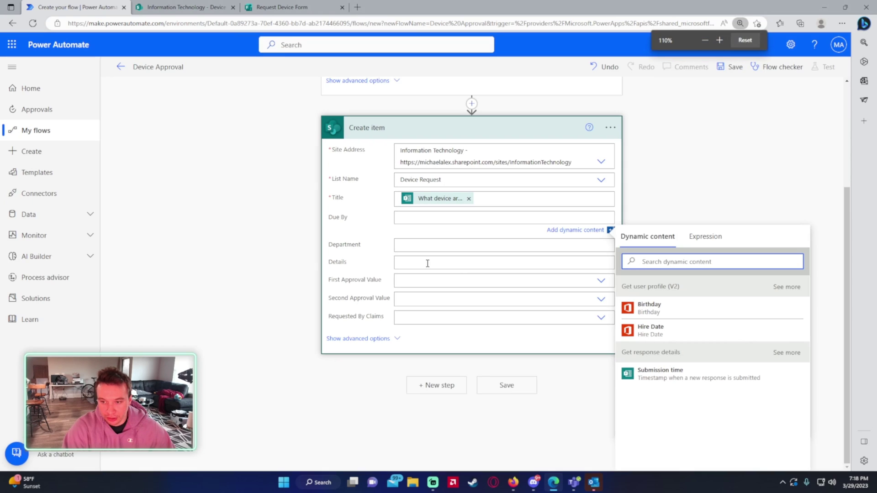
{"action": "left_click", "coordinate": [185, 7]}
{"action": "left_click", "coordinate": [282, 7]}
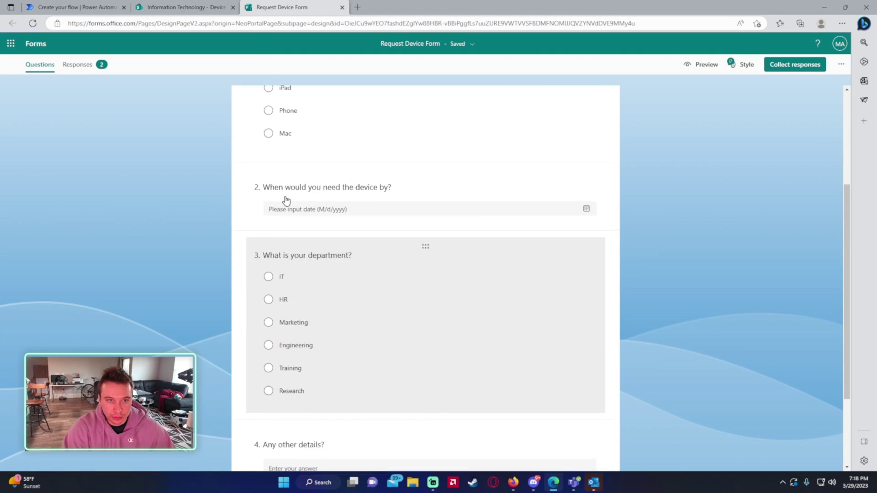
{"action": "scroll", "coordinate": [286, 200], "scroll_direction": "up", "scroll_amount": 1}
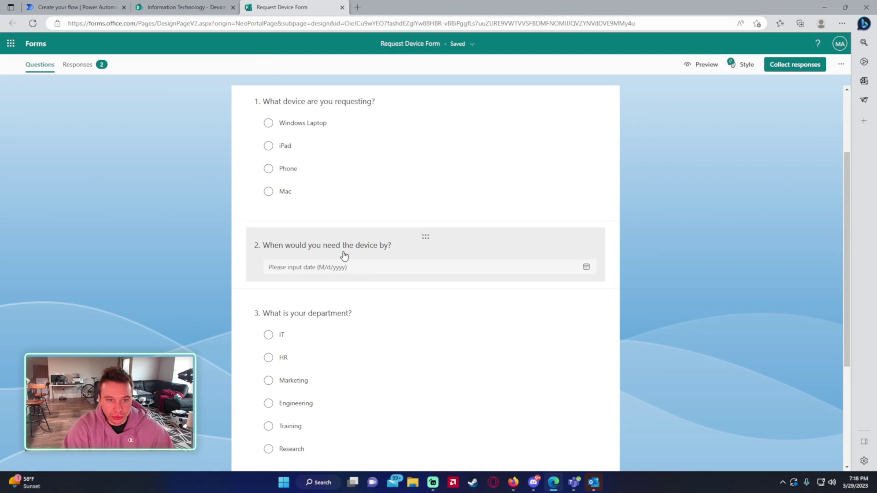
{"action": "left_click", "coordinate": [73, 6]}
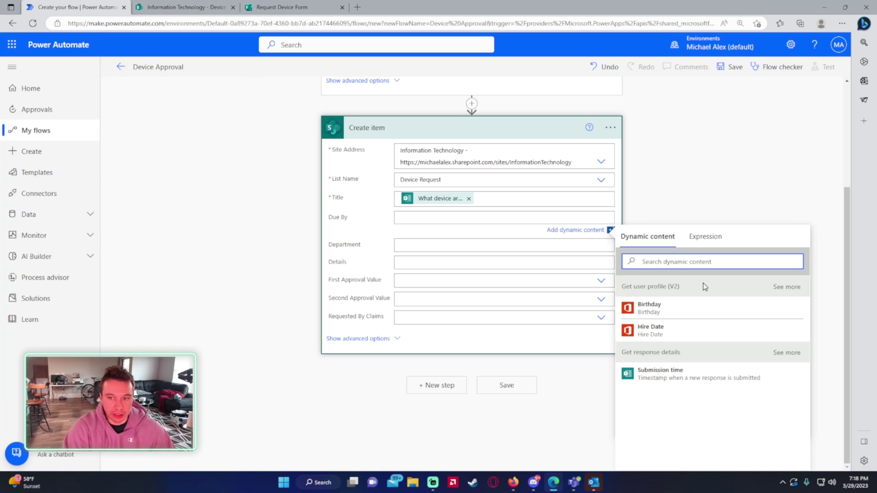
- Search the dynamic content for "when" and set Due By to "When would you need the device by?"
{"action": "type", "text": "when"}
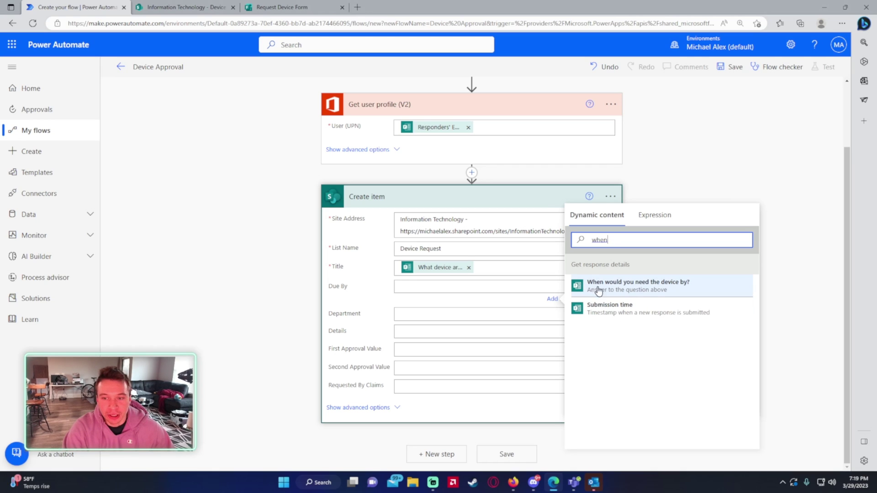
{"action": "left_click", "coordinate": [639, 291]}
{"action": "key", "text": "Tab"}
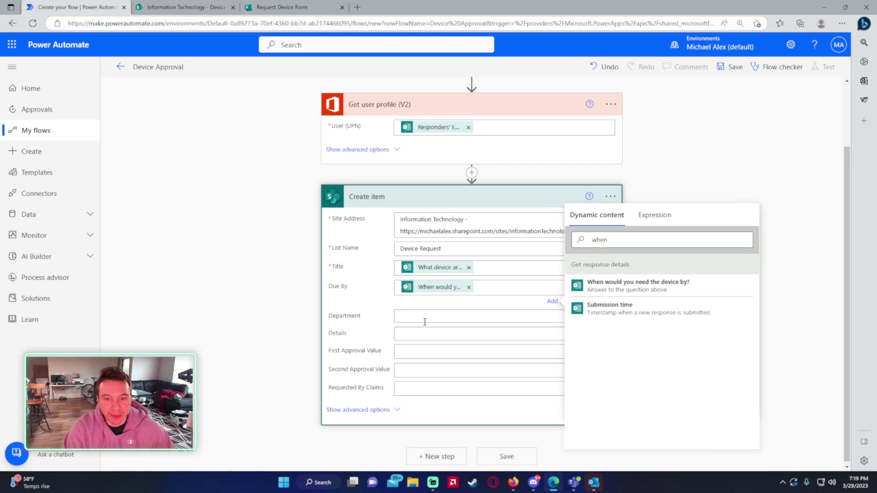
- Set the Create item Department to the "What is your department?" dynamic content
{"action": "scroll", "coordinate": [837, 293], "scroll_direction": "down", "scroll_amount": 2}
{"action": "scroll", "coordinate": [824, 424], "scroll_direction": "down", "scroll_amount": 10}
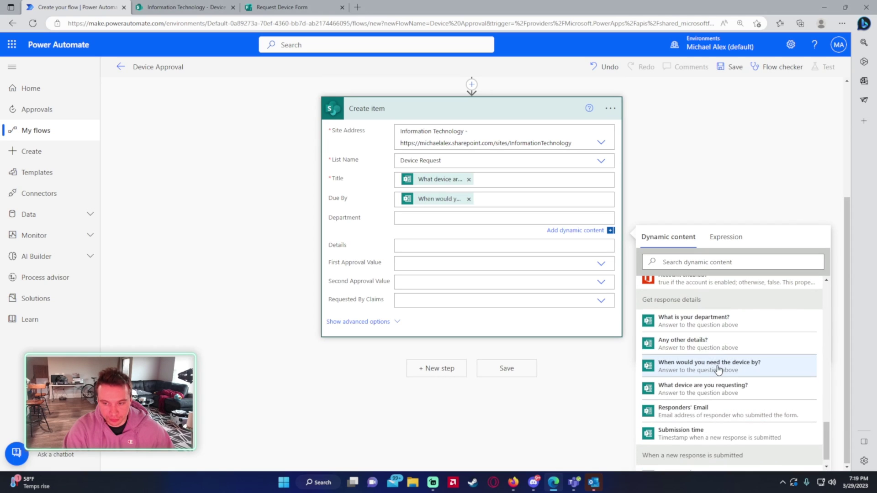
{"action": "left_click", "coordinate": [705, 327]}
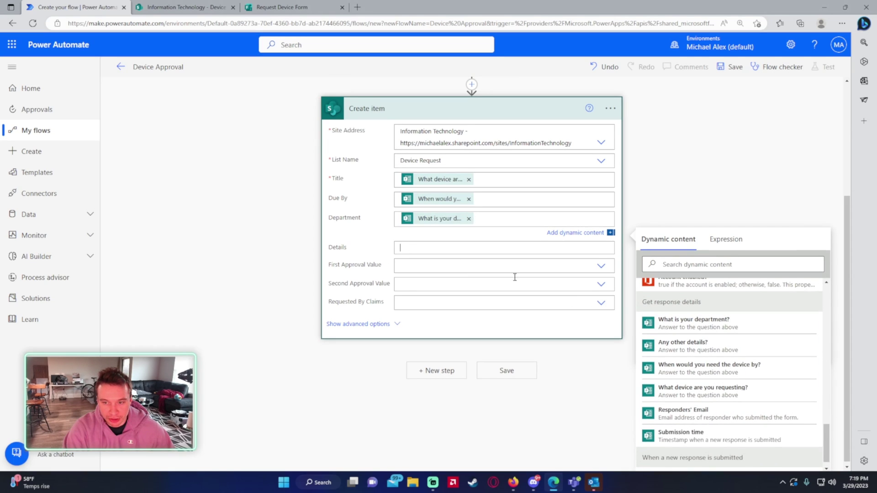
- Set Details to the "Any other details?" dynamic content and First Approval Value to Pending
{"action": "scroll", "coordinate": [813, 338], "scroll_direction": "down", "scroll_amount": 8}
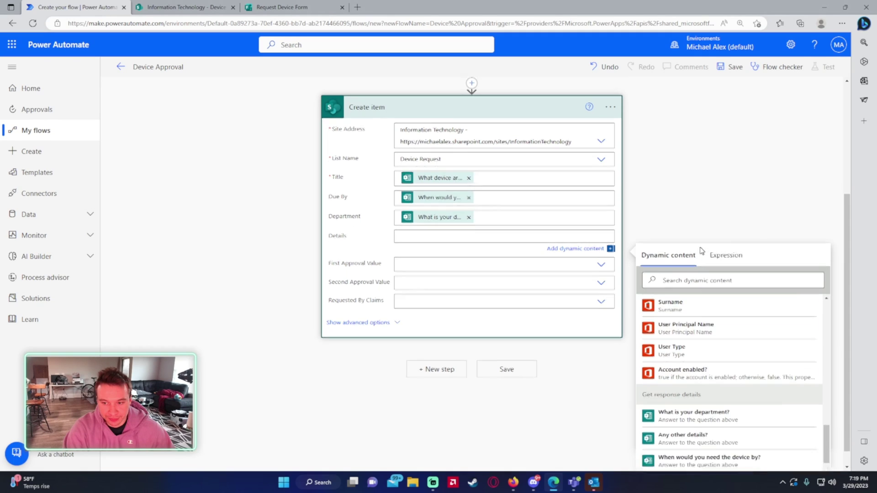
{"action": "left_click", "coordinate": [695, 417]}
{"action": "left_click", "coordinate": [406, 249]}
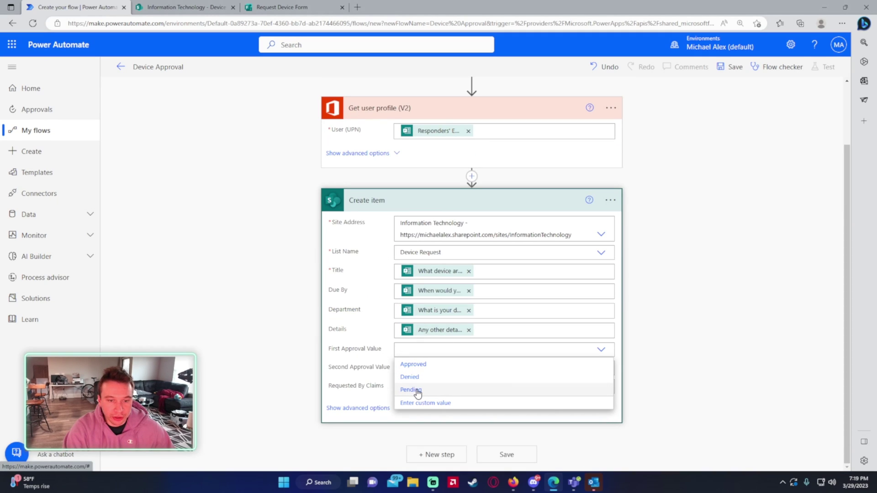
{"action": "left_click", "coordinate": [416, 391]}
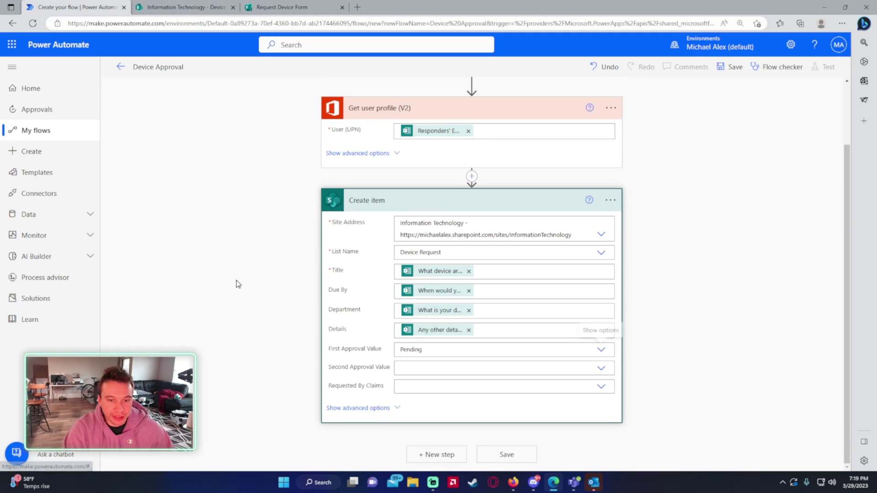
- Set Requested By Claims to a custom value using the Mail dynamic content from Get user profile (V2)
{"action": "left_click", "coordinate": [443, 386]}
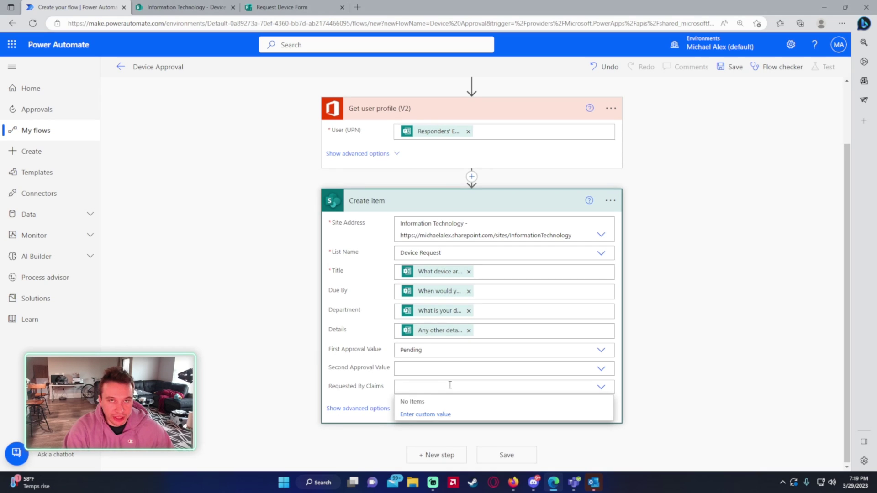
{"action": "left_click", "coordinate": [417, 415]}
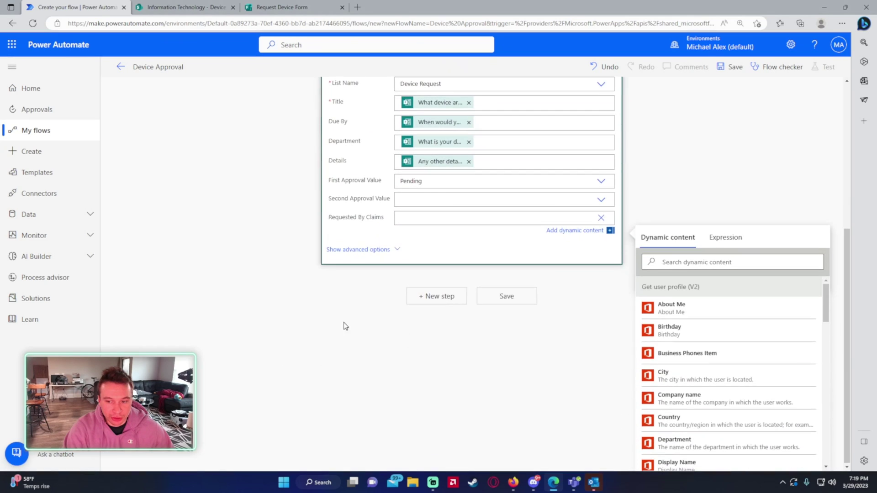
{"action": "scroll", "coordinate": [786, 332], "scroll_direction": "down", "scroll_amount": 1}
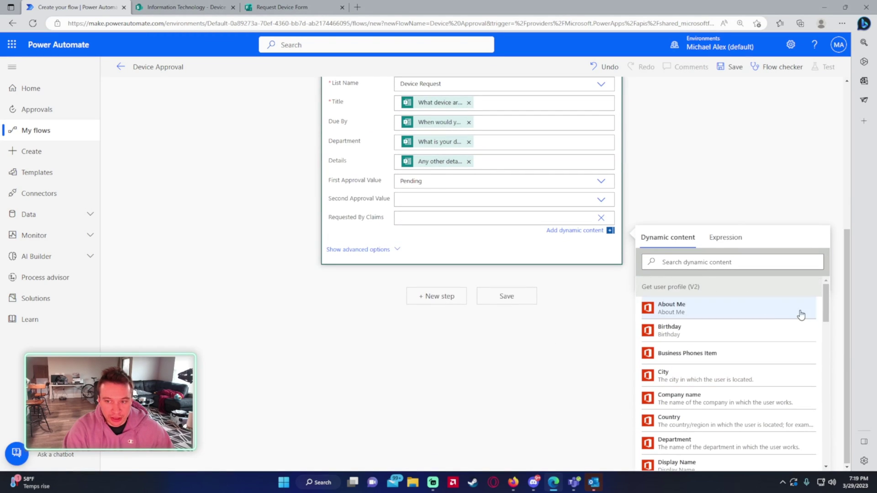
{"action": "left_click_drag", "start_coordinate": [826, 314], "coordinate": [837, 366]}
{"action": "left_click", "coordinate": [744, 340]}
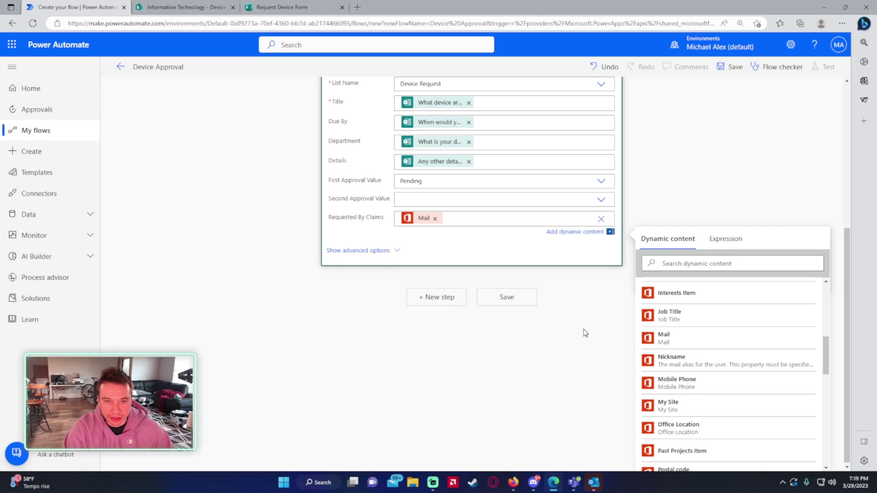
- Examine the dynamic content available from Get user profile (V2) and Get response details
{"action": "scroll", "coordinate": [751, 361], "scroll_direction": "down", "scroll_amount": 3}
{"action": "scroll", "coordinate": [711, 354], "scroll_direction": "down", "scroll_amount": 8}
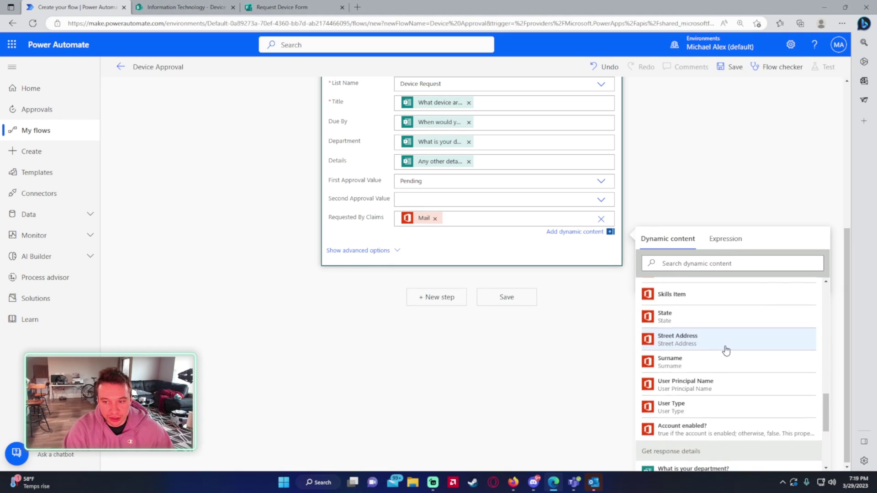
{"action": "scroll", "coordinate": [738, 333], "scroll_direction": "down", "scroll_amount": 3}
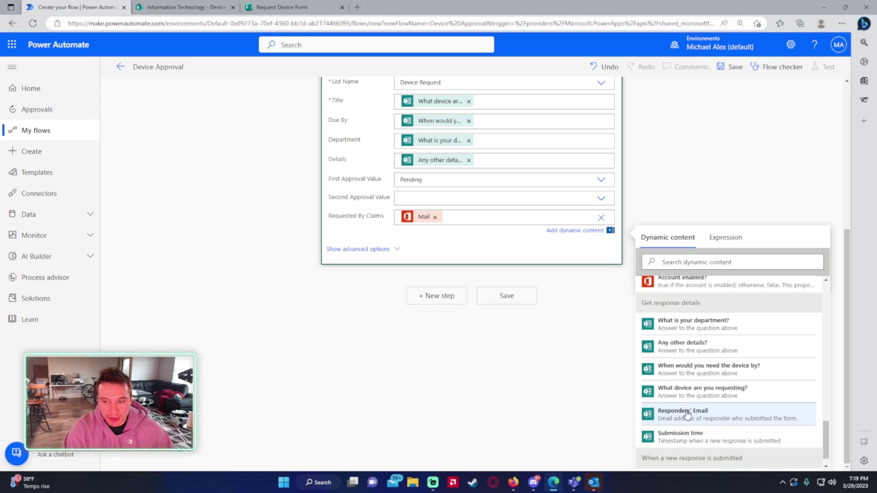
{"action": "scroll", "coordinate": [713, 393], "scroll_direction": "up", "scroll_amount": 3}
{"action": "scroll", "coordinate": [712, 359], "scroll_direction": "up", "scroll_amount": 3}
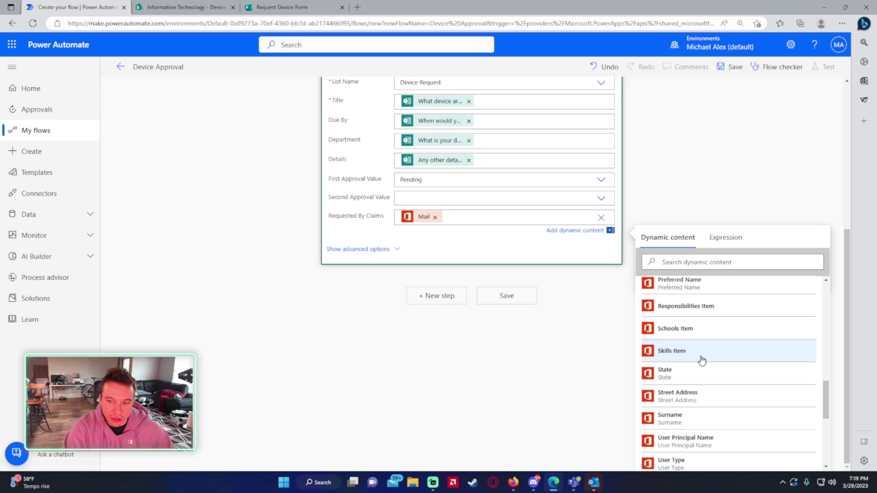
{"action": "scroll", "coordinate": [702, 361], "scroll_direction": "up", "scroll_amount": 3}
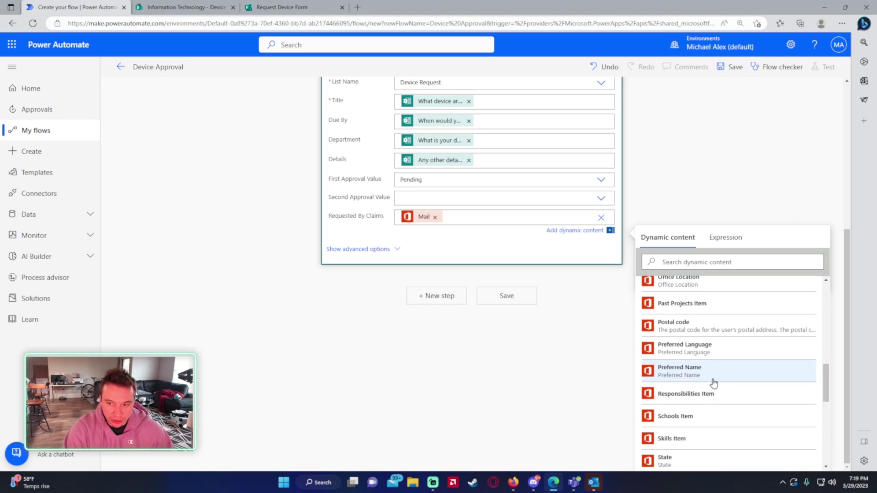
{"action": "scroll", "coordinate": [714, 383], "scroll_direction": "up", "scroll_amount": 10}
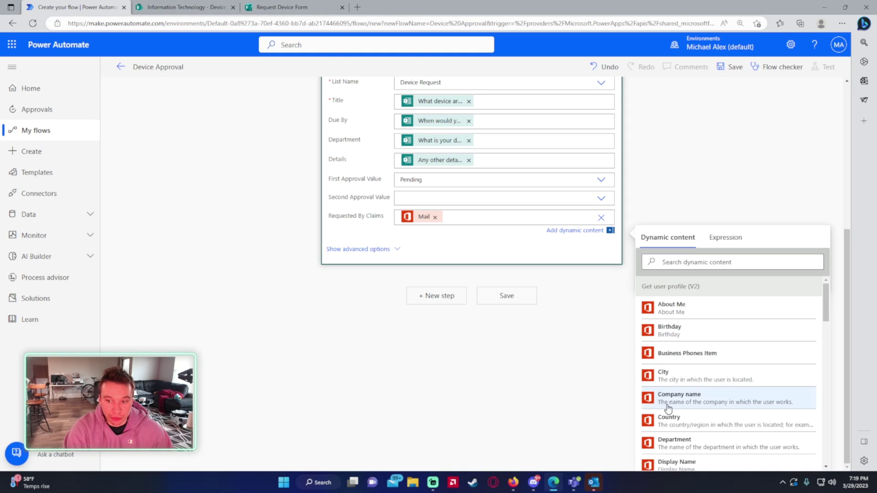
{"action": "scroll", "coordinate": [668, 408], "scroll_direction": "down", "scroll_amount": 1}
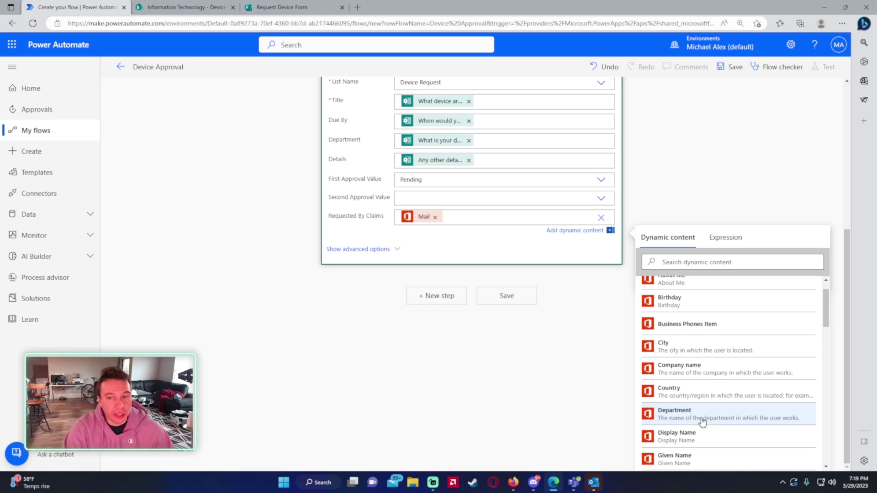
- Collapse the Create item and Get user profile (V2) action cards in the flow
{"action": "scroll", "coordinate": [502, 361], "scroll_direction": "up", "scroll_amount": 5}
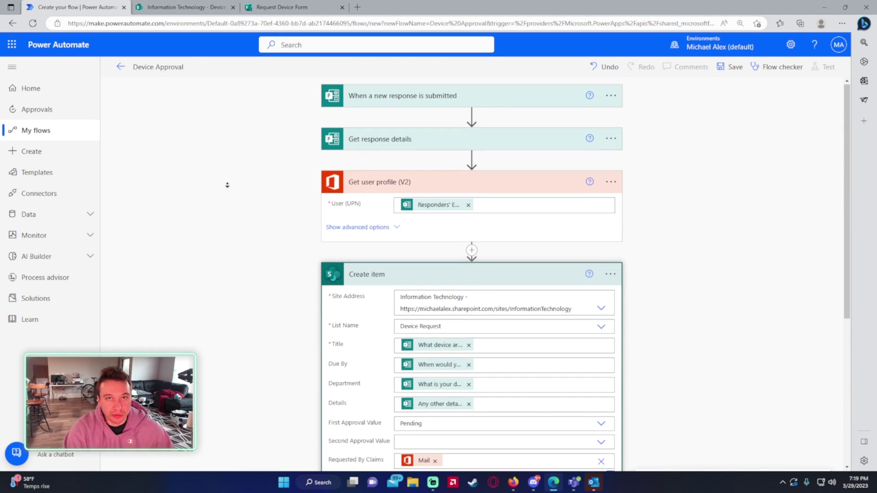
{"action": "scroll", "coordinate": [274, 197], "scroll_direction": "down", "scroll_amount": 2}
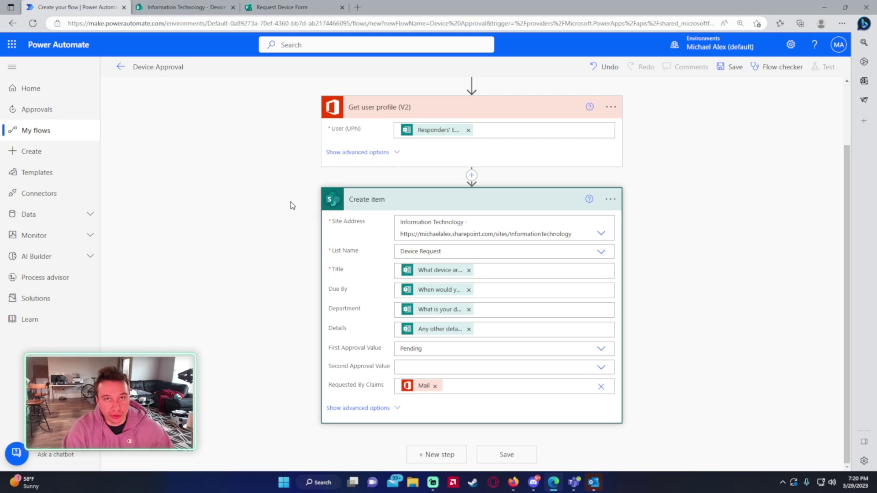
{"action": "left_click", "coordinate": [418, 201]}
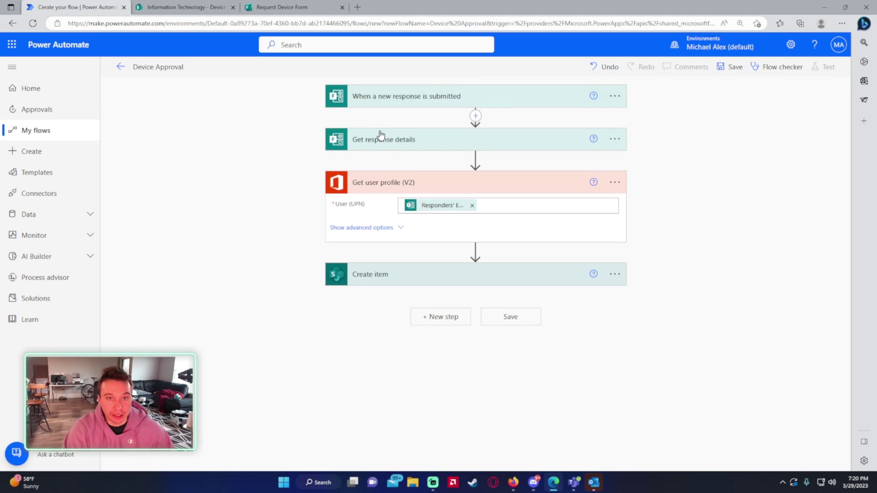
{"action": "left_click", "coordinate": [386, 187]}
- Add a "Start and wait for an approval" action after Create item, with approval type "Approve/Reject - First to respond"
{"action": "left_click", "coordinate": [434, 272]}
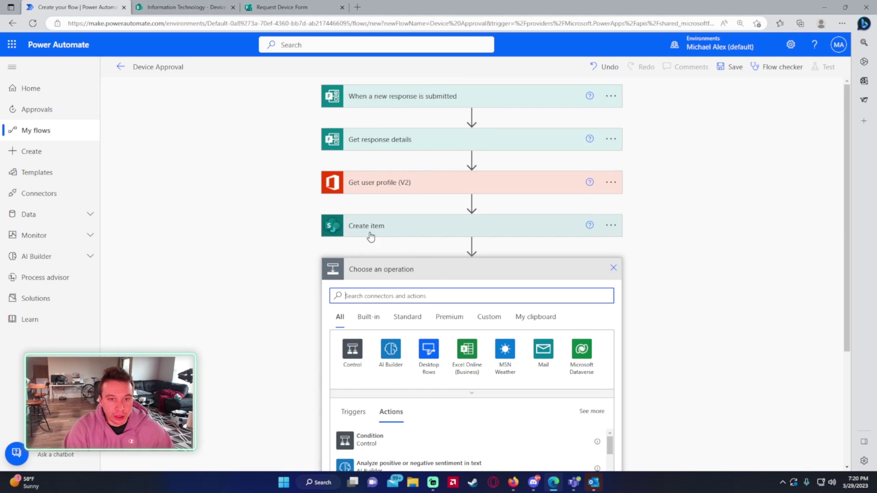
{"action": "type", "text": "approval"}
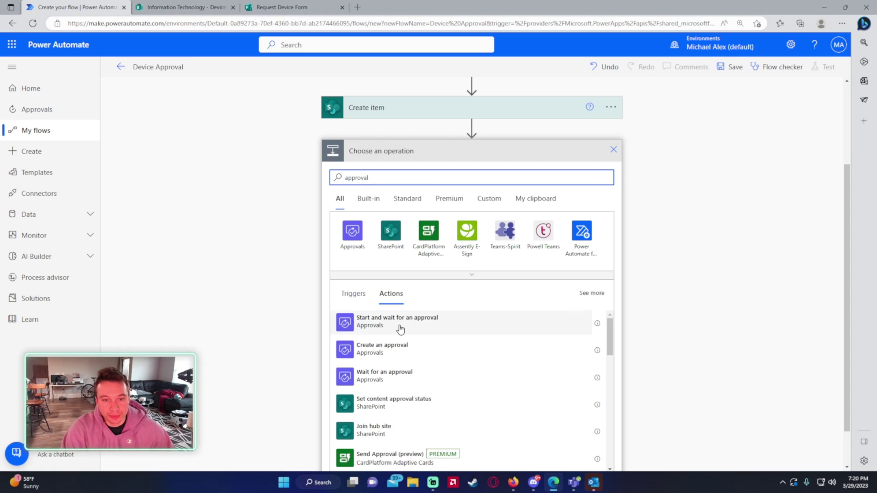
{"action": "left_click", "coordinate": [404, 325]}
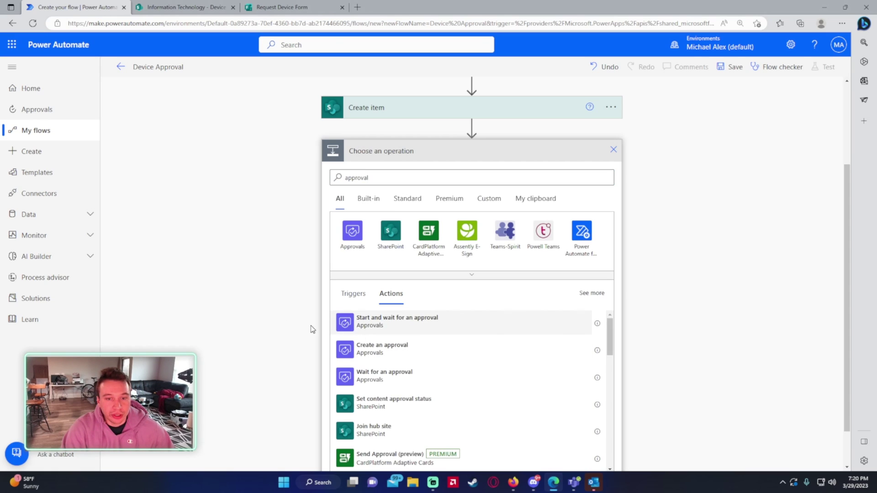
{"action": "left_click", "coordinate": [441, 292]}
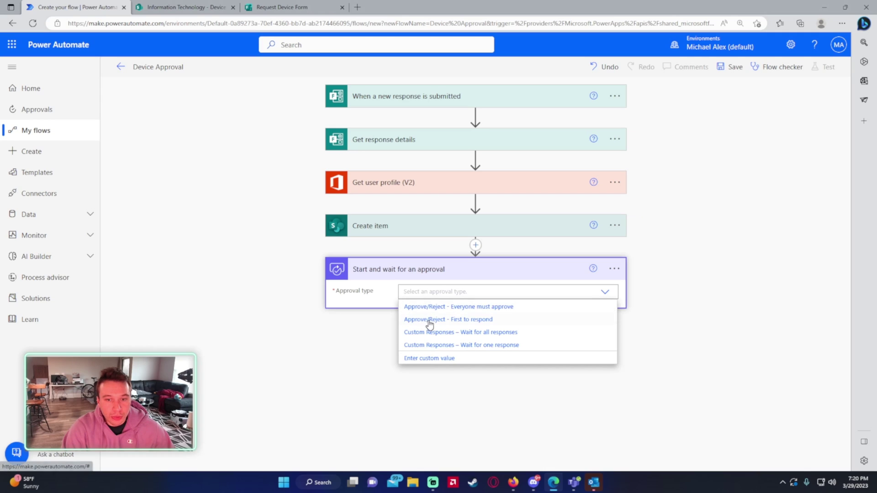
{"action": "left_click", "coordinate": [429, 320]}
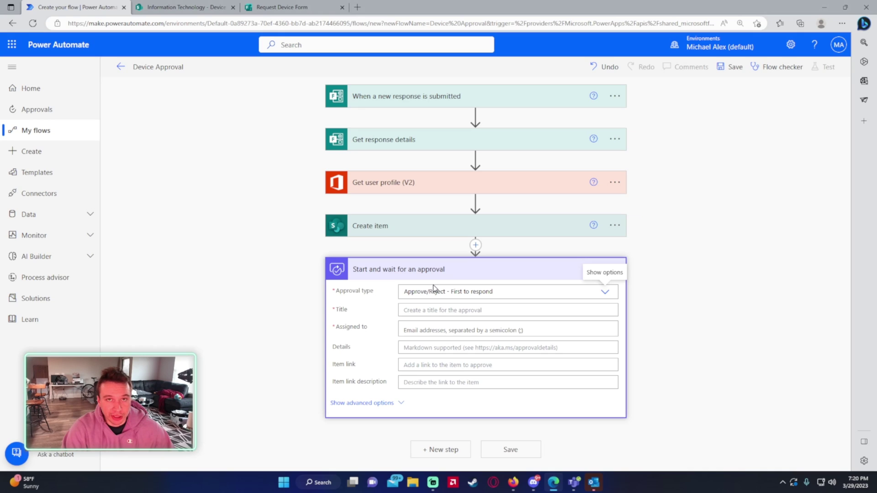
- Compose the approval Title as "New Device Request:" with Create item's Title, then "by" with the Requested By Email dynamic content
{"action": "left_click", "coordinate": [414, 312]}
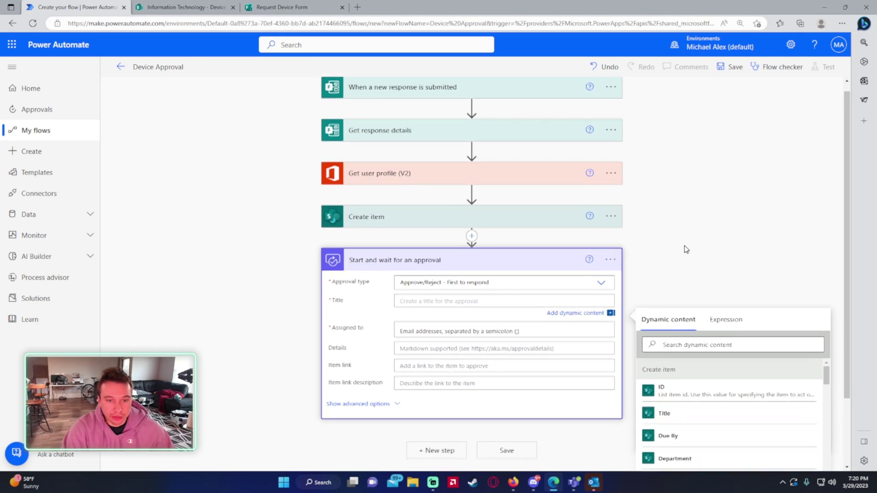
{"action": "scroll", "coordinate": [686, 249], "scroll_direction": "down", "scroll_amount": 2}
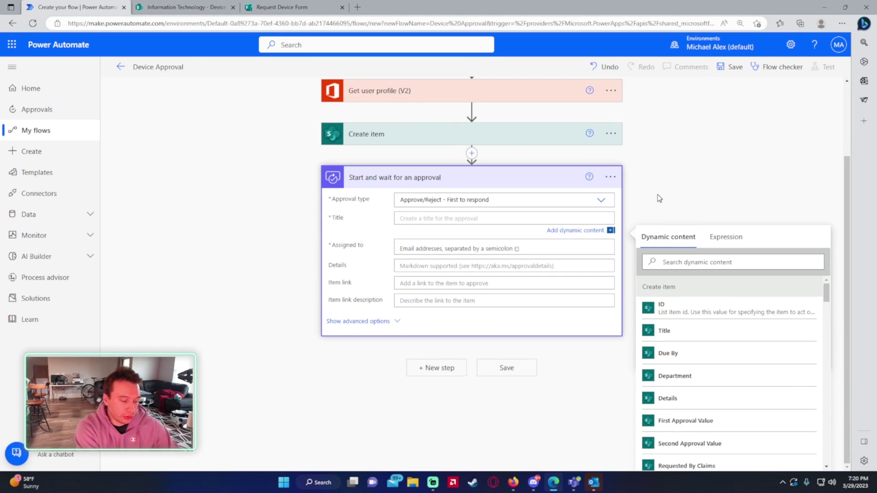
{"action": "type", "text": "New Device Request:"}
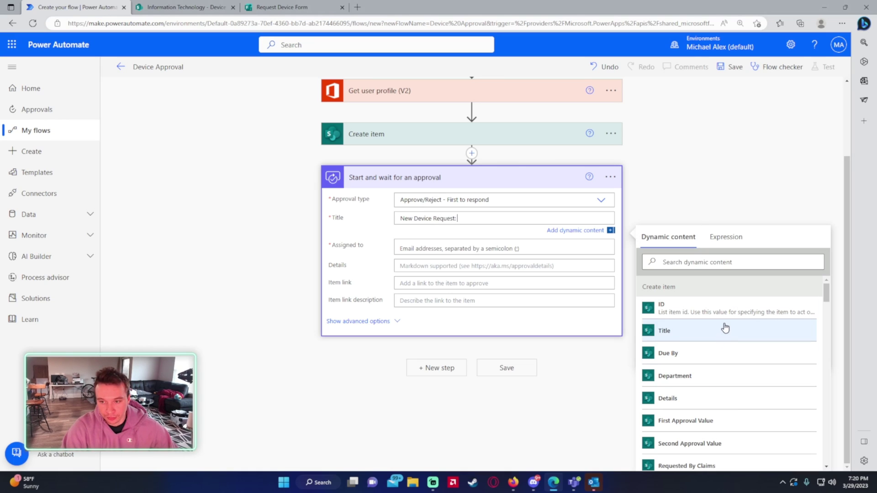
{"action": "scroll", "coordinate": [733, 327], "scroll_direction": "down", "scroll_amount": 1}
{"action": "left_click", "coordinate": [704, 303]}
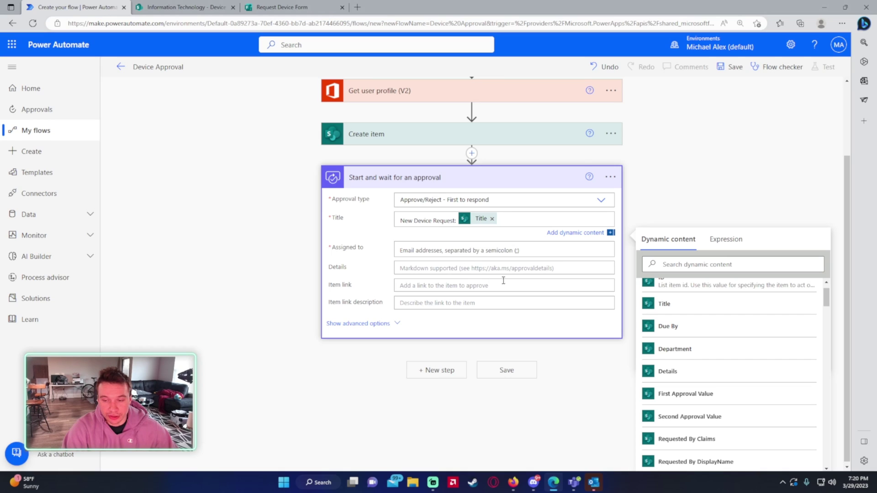
{"action": "type", "text": "by"}
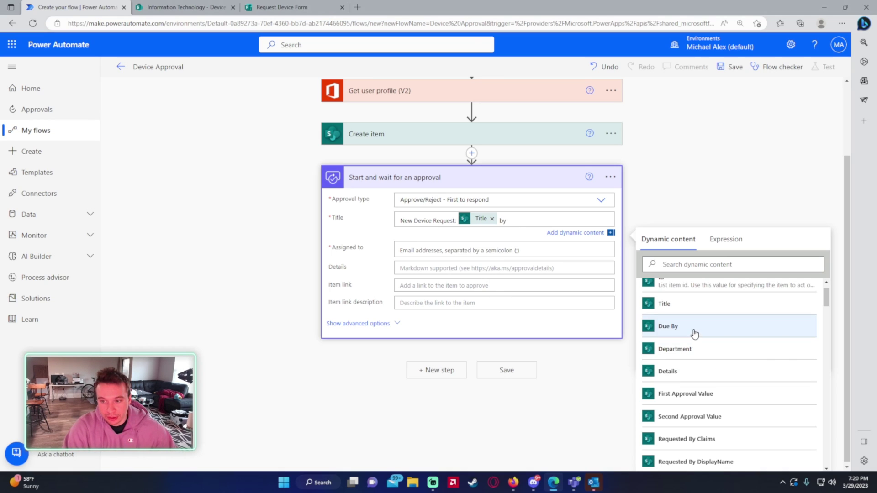
{"action": "scroll", "coordinate": [695, 338], "scroll_direction": "down", "scroll_amount": 1}
{"action": "scroll", "coordinate": [697, 342], "scroll_direction": "down", "scroll_amount": 2}
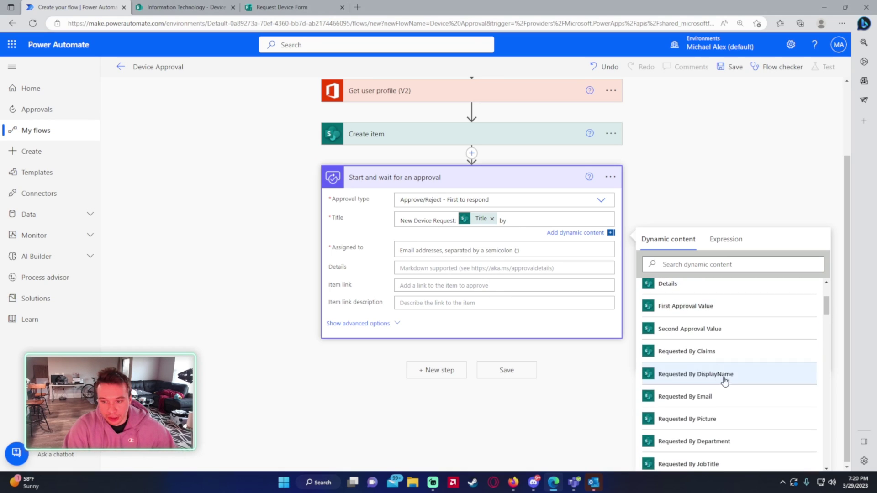
{"action": "left_click", "coordinate": [709, 402]}
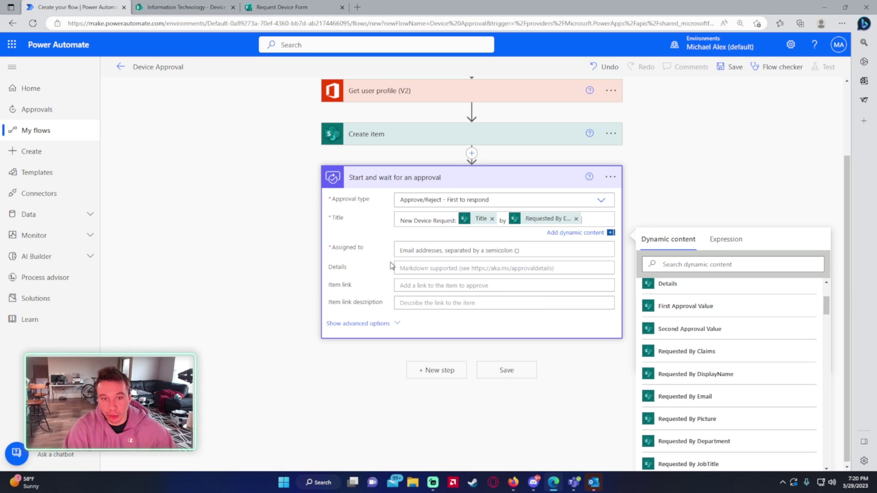
- Assign the approval to the approver's onmicrosoft.com account, found by searching for the approver's first name
{"action": "scroll", "coordinate": [767, 392], "scroll_direction": "up", "scroll_amount": 3}
{"action": "scroll", "coordinate": [677, 262], "scroll_direction": "up", "scroll_amount": 2}
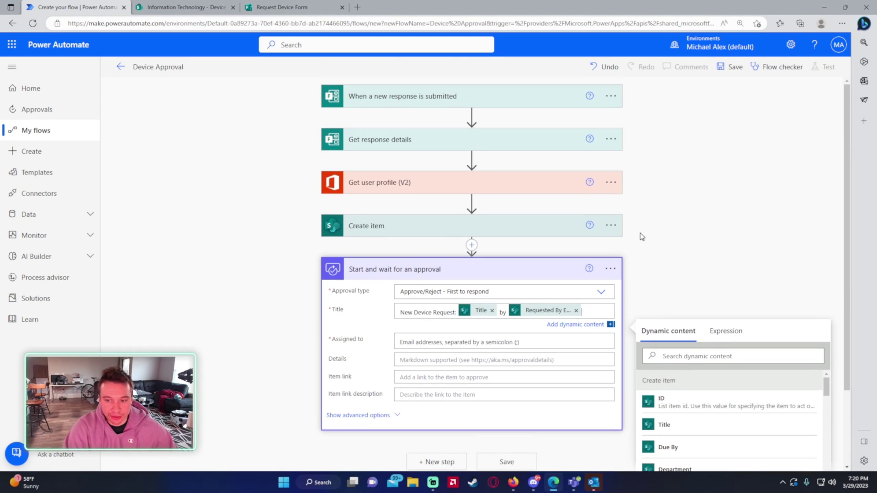
{"action": "scroll", "coordinate": [637, 303], "scroll_direction": "down", "scroll_amount": 2}
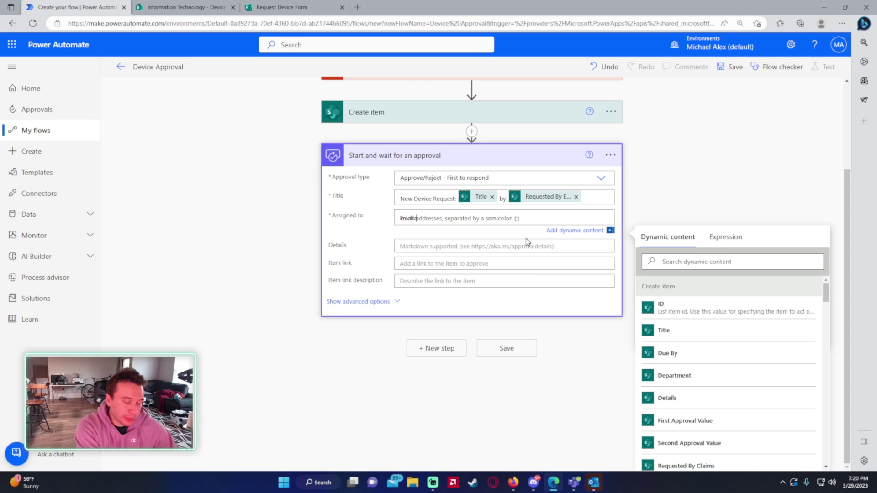
{"action": "type", "text": "el"}
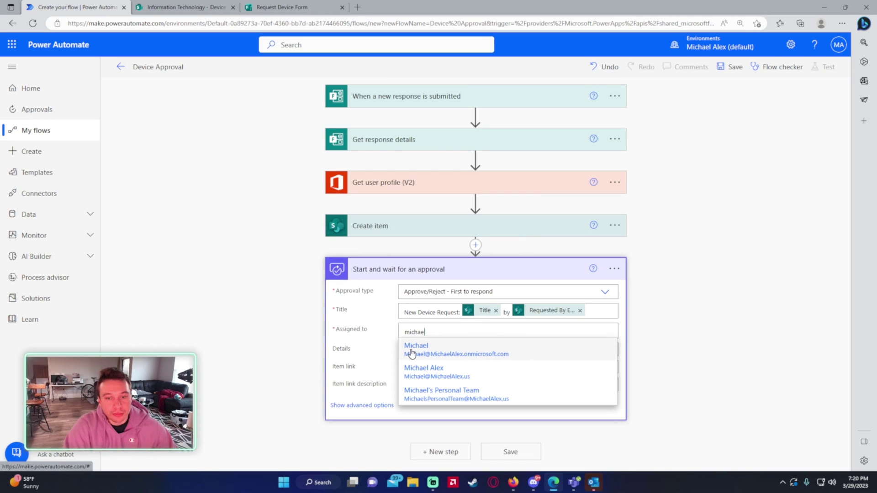
{"action": "left_click", "coordinate": [412, 352]}
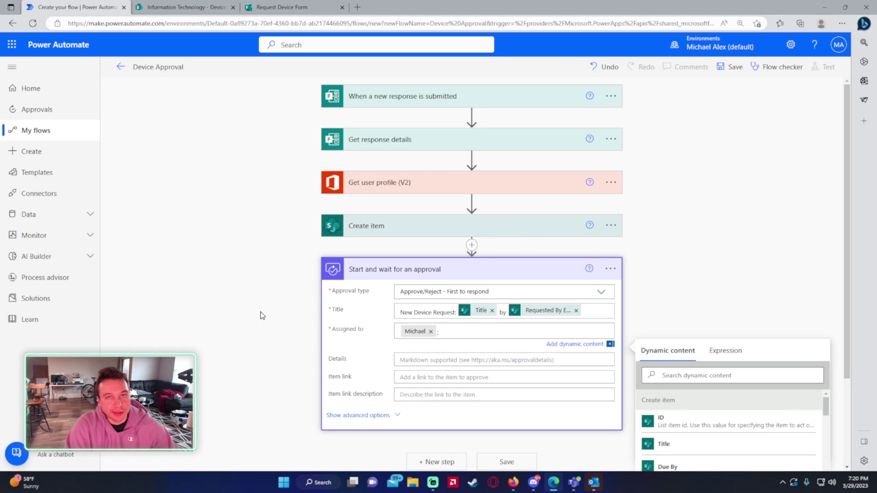
- Set the approval's Item link to the "Link to item" dynamic content from Create item
{"action": "scroll", "coordinate": [137, 210], "scroll_direction": "down", "scroll_amount": 2}
{"action": "left_click", "coordinate": [413, 251]}
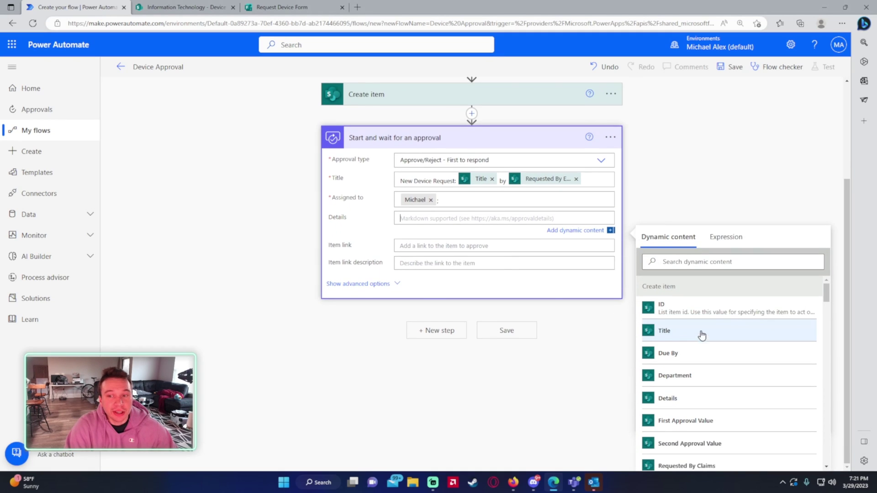
{"action": "left_click", "coordinate": [412, 247]}
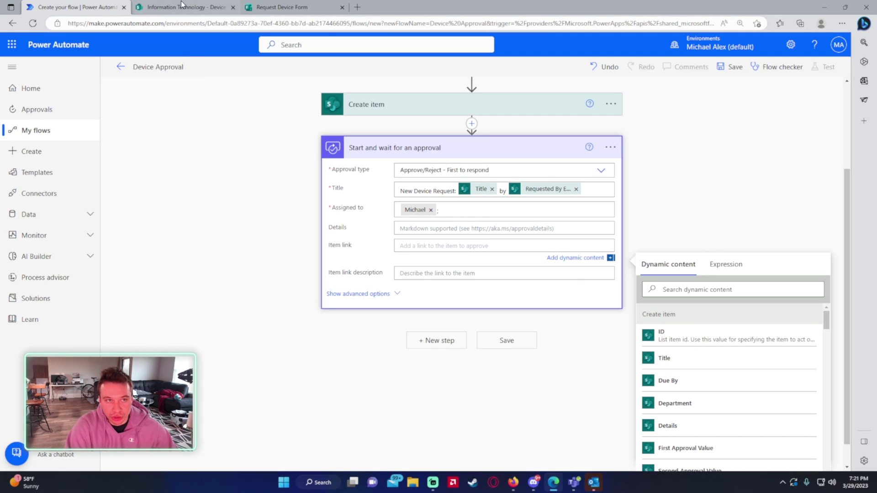
{"action": "left_click_drag", "start_coordinate": [827, 319], "coordinate": [830, 393]}
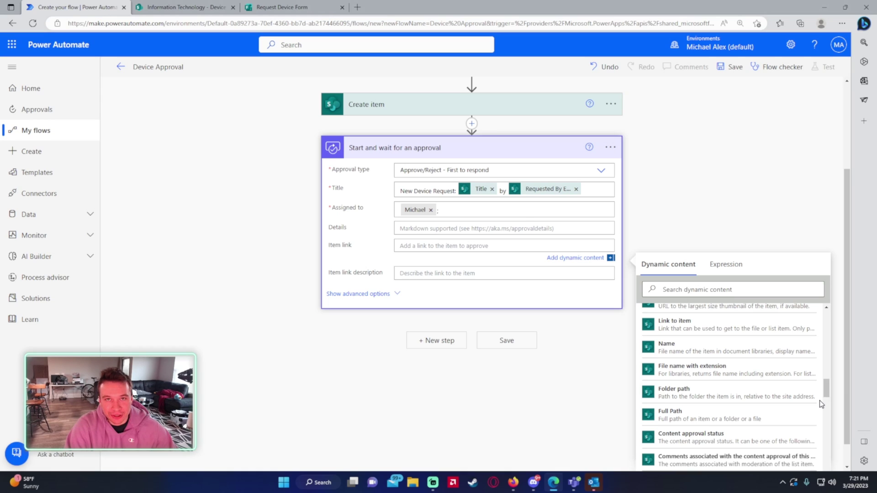
{"action": "scroll", "coordinate": [700, 354], "scroll_direction": "down", "scroll_amount": 3}
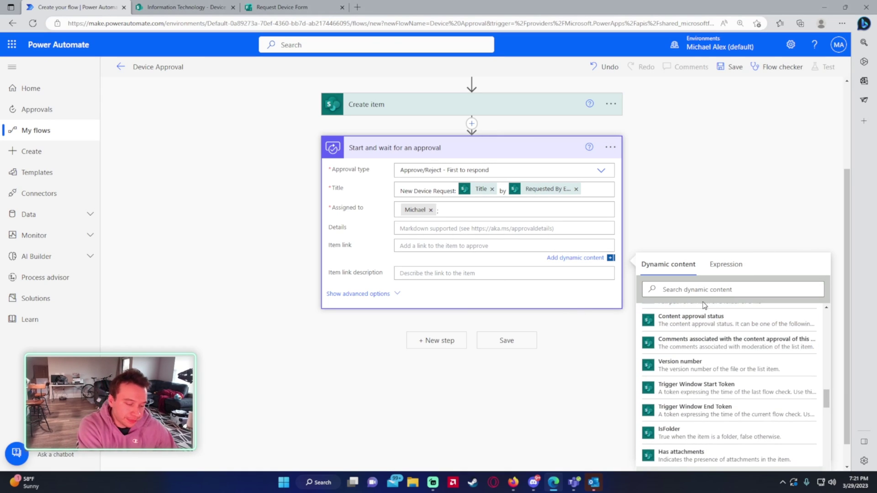
{"action": "left_click", "coordinate": [685, 292]}
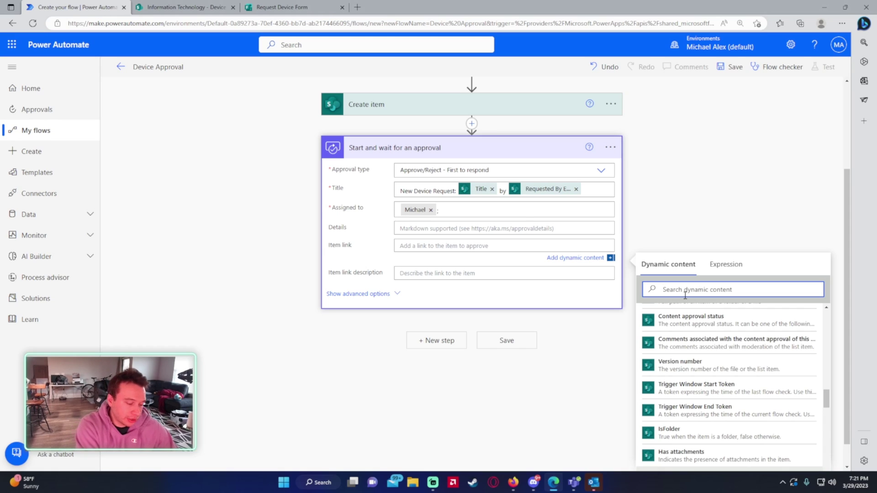
{"action": "type", "text": "link"}
{"action": "left_click", "coordinate": [685, 384]}
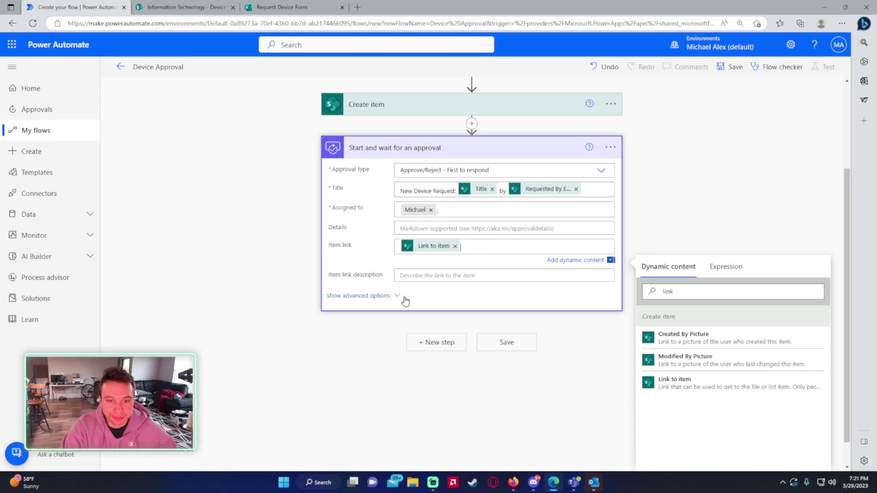
- Collapse the approval action and add a Condition control after it
{"action": "left_click", "coordinate": [383, 295]}
{"action": "left_click", "coordinate": [382, 277]}
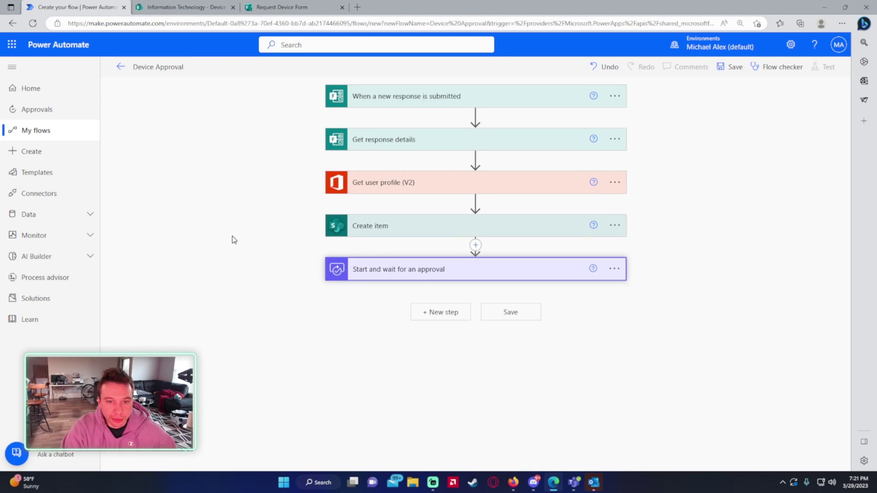
{"action": "left_click", "coordinate": [434, 307]}
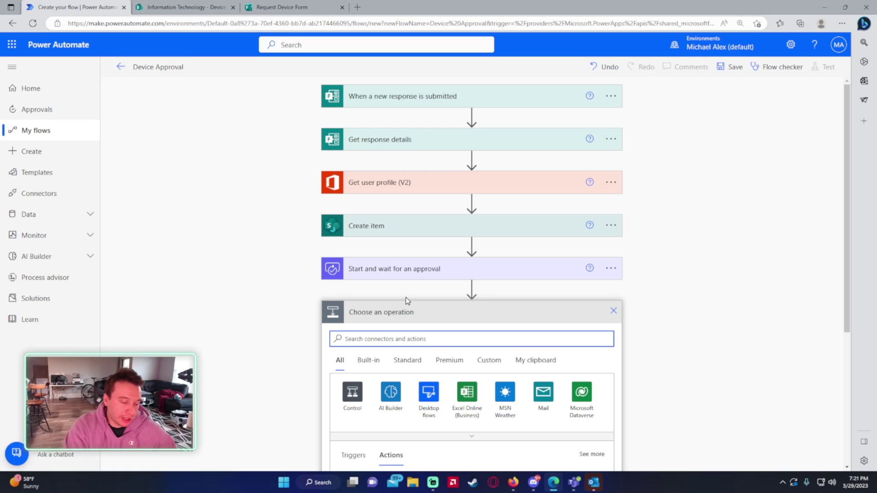
{"action": "type", "text": "condition"}
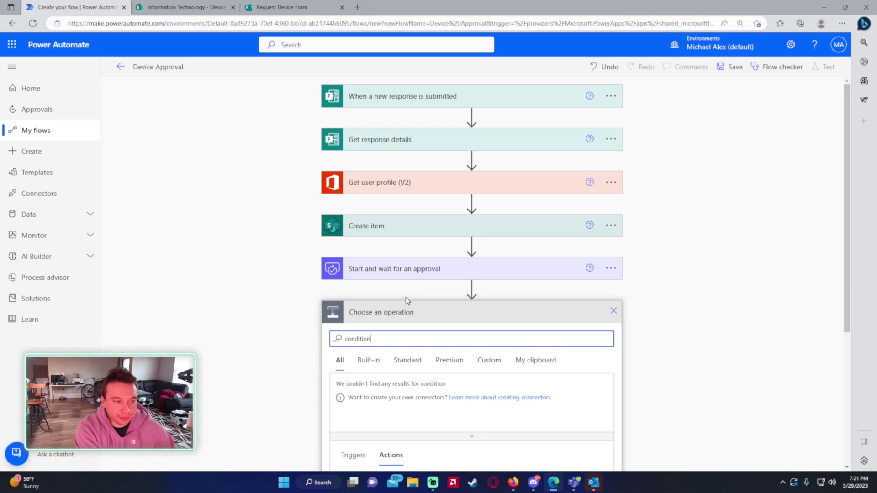
{"action": "scroll", "coordinate": [457, 302], "scroll_direction": "down", "scroll_amount": 5}
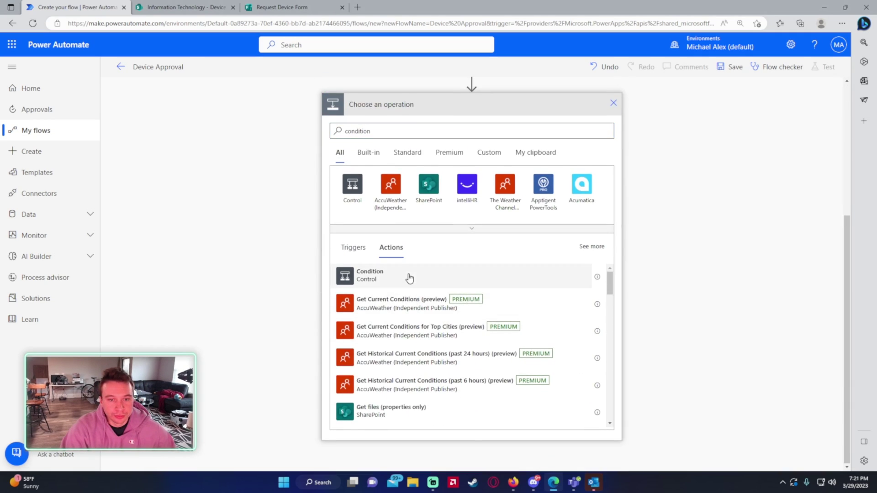
{"action": "left_click", "coordinate": [408, 276]}
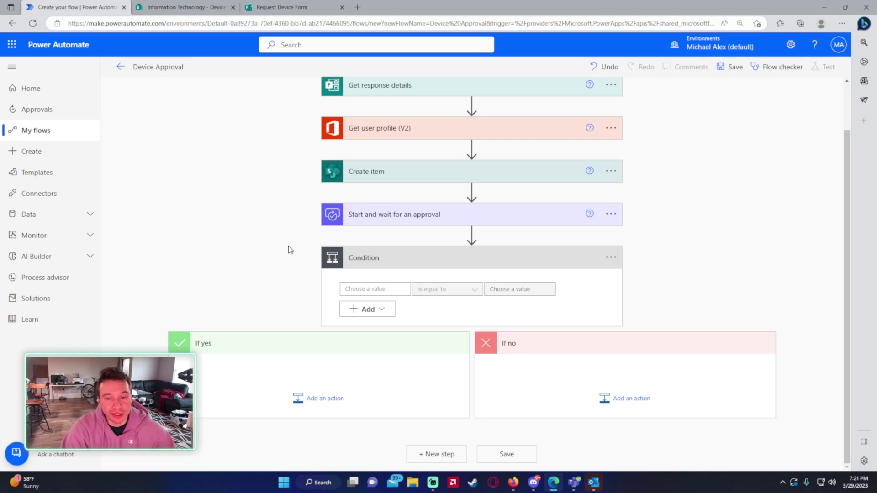
- Set the Condition to check that the approval's Outcome is equal to "Approve"
{"action": "left_click", "coordinate": [372, 292]}
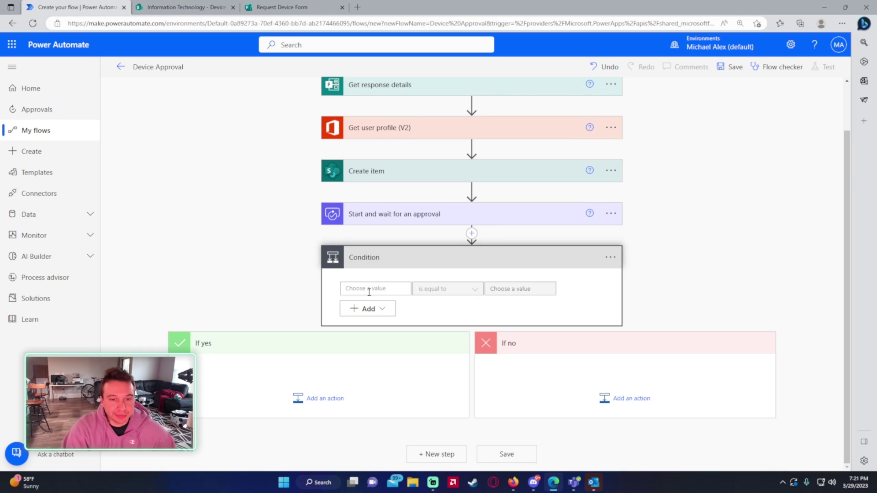
{"action": "scroll", "coordinate": [269, 292], "scroll_direction": "down", "scroll_amount": 2}
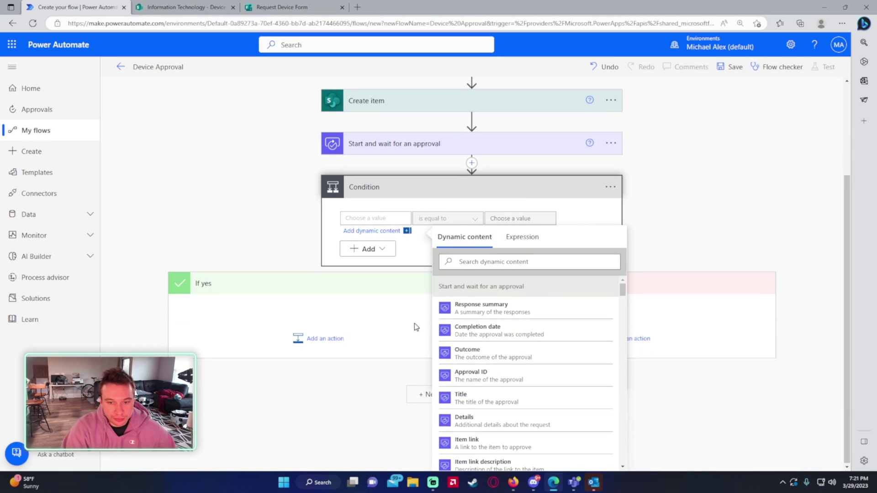
{"action": "left_click", "coordinate": [493, 359]}
{"action": "left_click", "coordinate": [532, 218]}
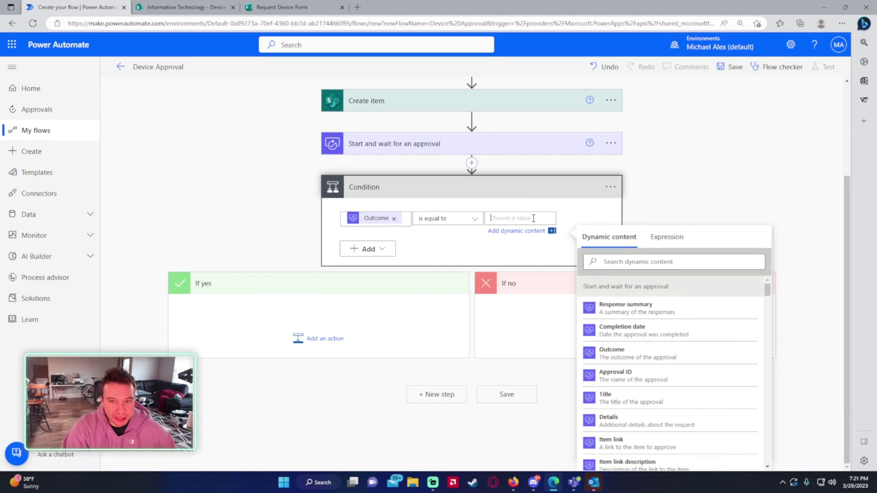
{"action": "type", "text": "Approve"}
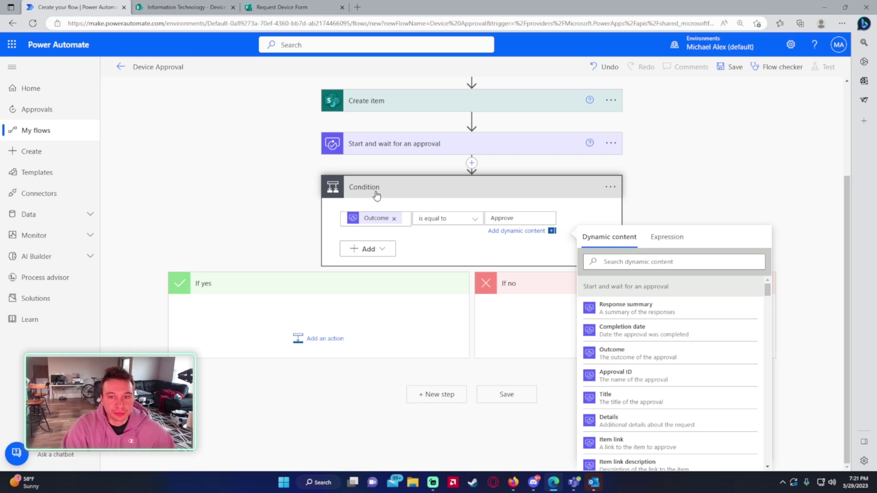
{"action": "left_click", "coordinate": [240, 201]}
{"action": "scroll", "coordinate": [240, 200], "scroll_direction": "up", "scroll_amount": 2}
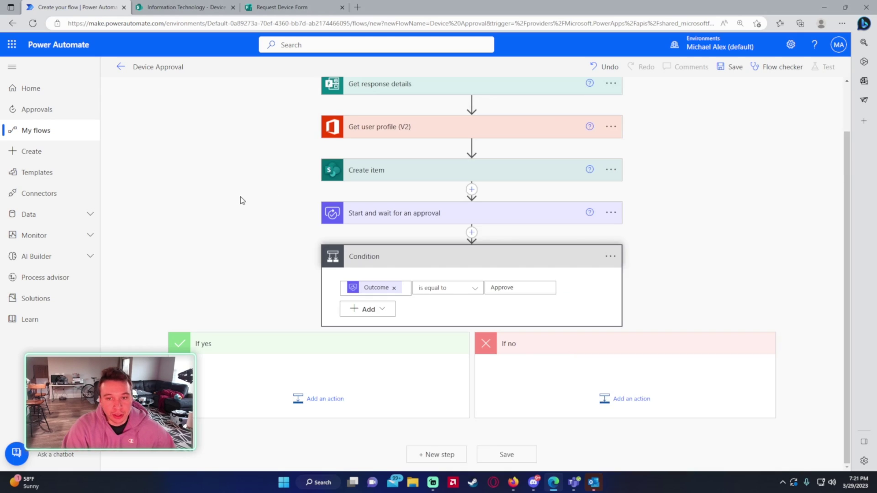
- Add a SharePoint Update item action to the Condition's If yes branch, found by searching for "update"
{"action": "double_click", "coordinate": [527, 293]}
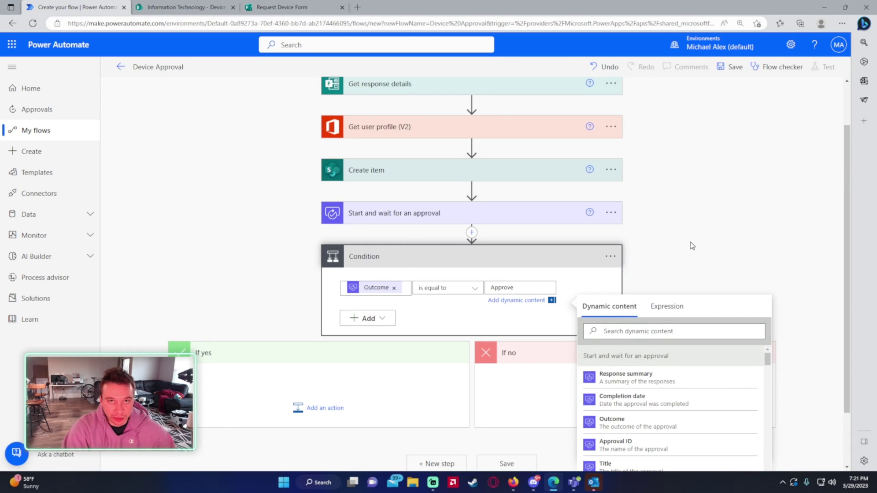
{"action": "left_click", "coordinate": [314, 372]}
{"action": "left_click", "coordinate": [320, 407]}
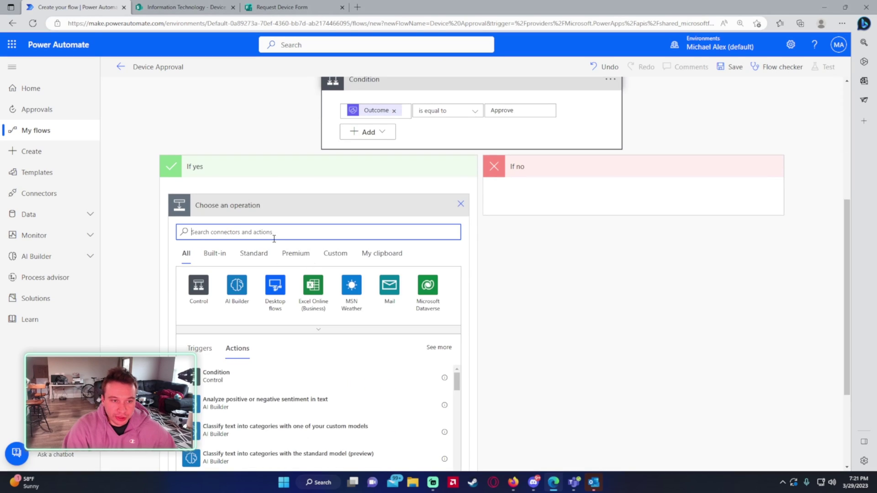
{"action": "type", "text": "update"}
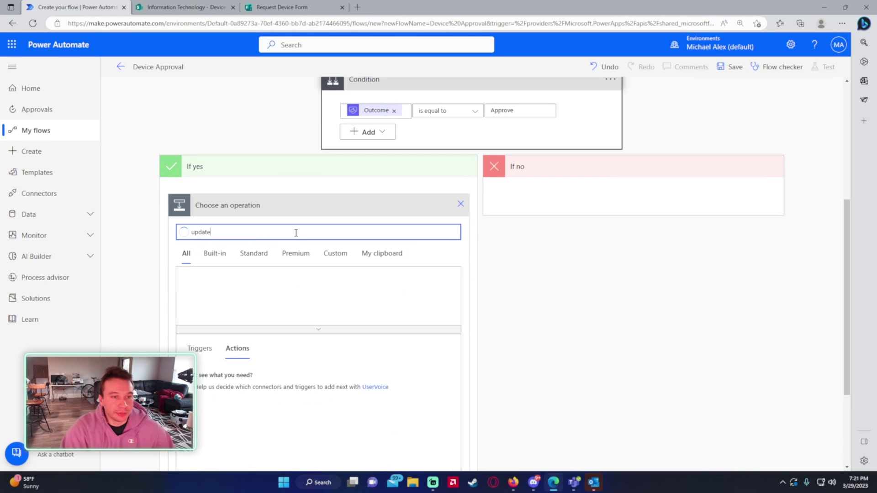
{"action": "scroll", "coordinate": [225, 276], "scroll_direction": "down", "scroll_amount": 1}
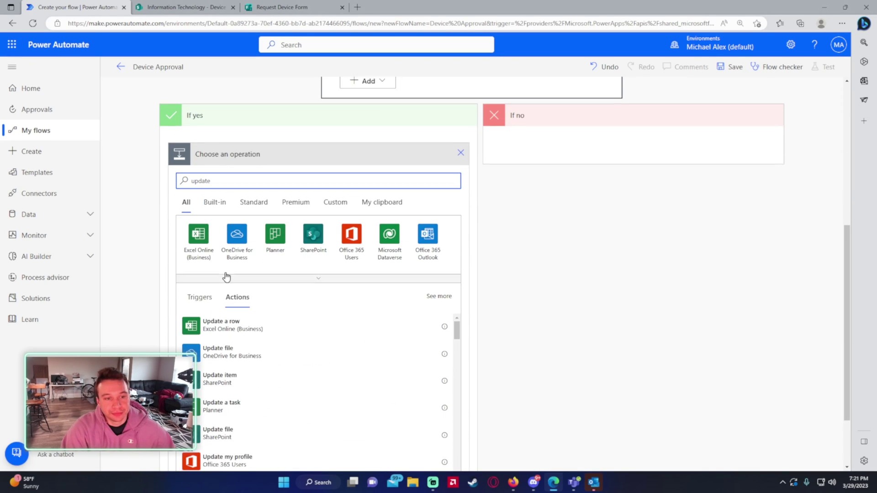
{"action": "left_click", "coordinate": [237, 369]}
- Point Update item at the Information Technology site's Device Request list and set its Id to the ID from Create item
{"action": "left_click", "coordinate": [284, 339]}
{"action": "left_click", "coordinate": [251, 317]}
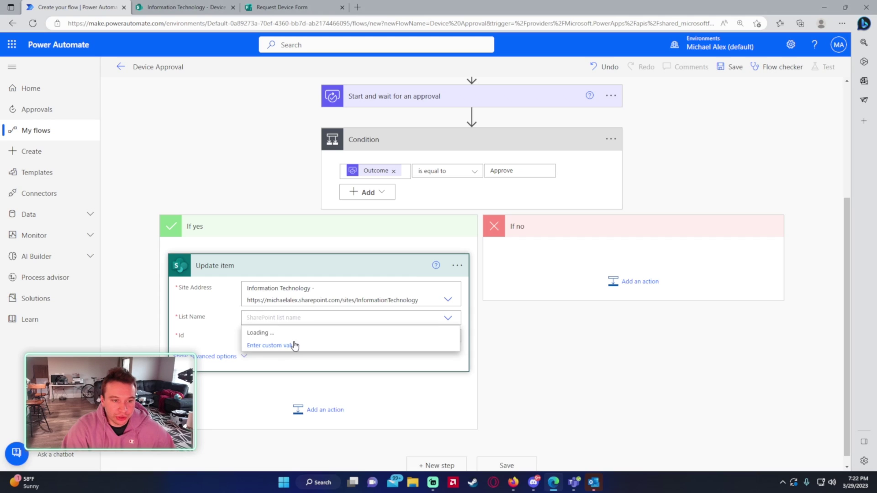
{"action": "left_click", "coordinate": [273, 333]}
{"action": "left_click", "coordinate": [274, 337]}
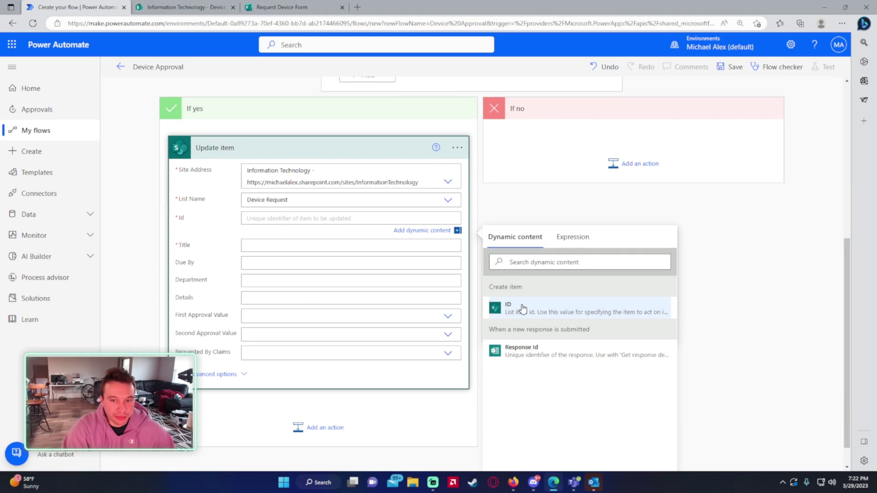
{"action": "left_click", "coordinate": [504, 311]}
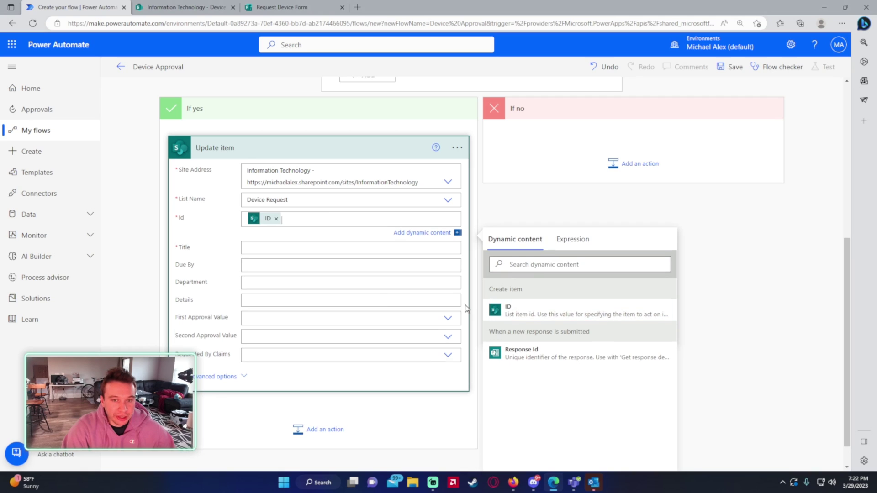
- Set Update item's Title to the Title from Create item and its First Approval Value to Approved
{"action": "left_click", "coordinate": [257, 247]}
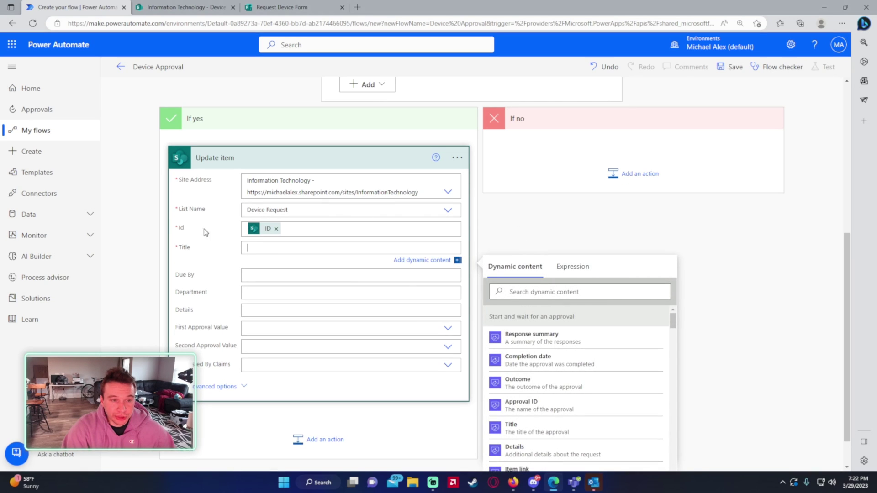
{"action": "left_click_drag", "start_coordinate": [673, 279], "coordinate": [673, 316]}
{"action": "left_click", "coordinate": [533, 309]}
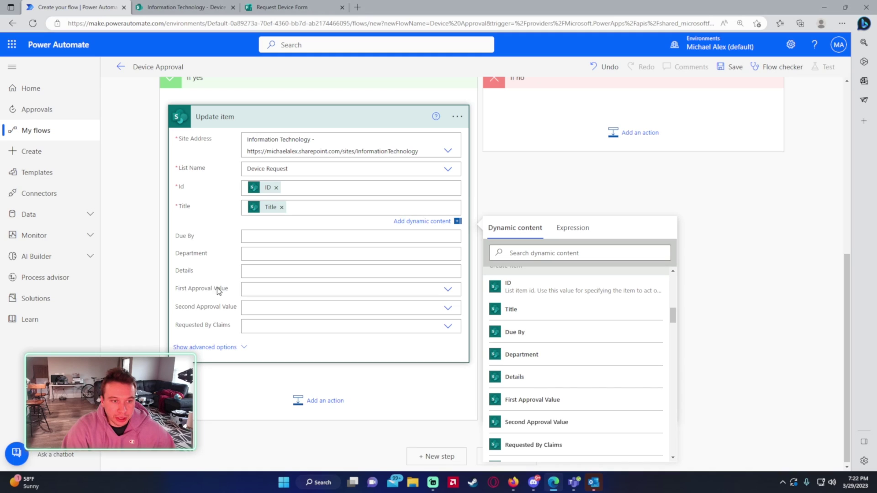
{"action": "left_click", "coordinate": [261, 293]}
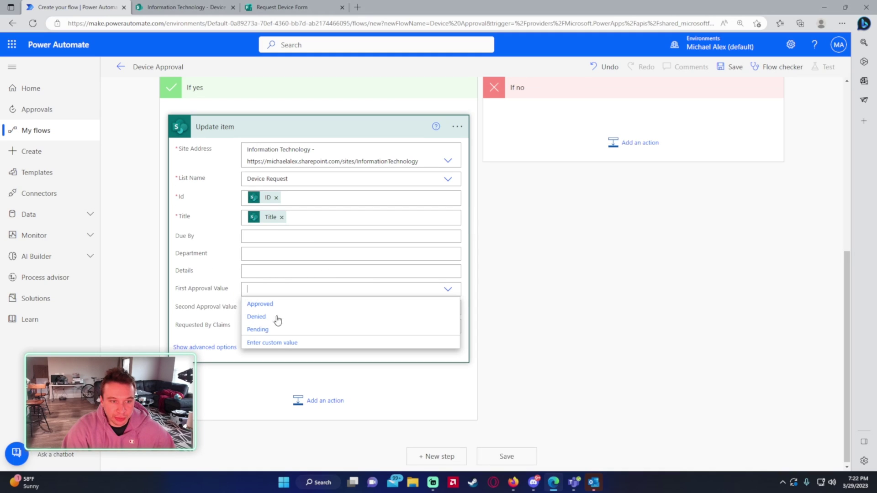
{"action": "left_click", "coordinate": [257, 304]}
- Add a SharePoint Update item action to the If no branch, found by searching for "update item"
{"action": "scroll", "coordinate": [503, 338], "scroll_direction": "up", "scroll_amount": 4}
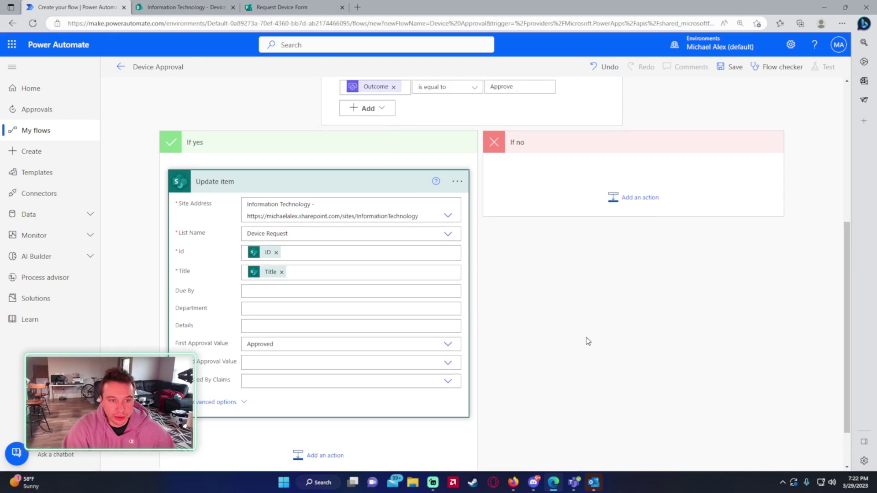
{"action": "left_click", "coordinate": [623, 321]}
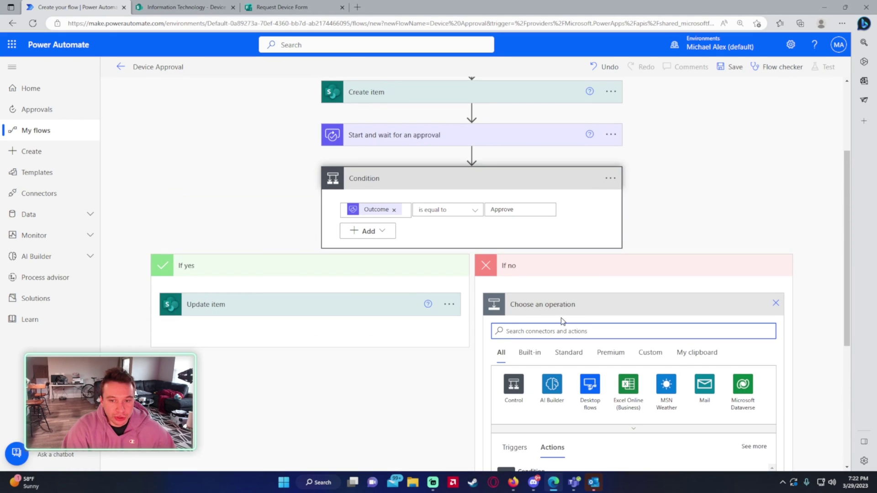
{"action": "scroll", "coordinate": [560, 316], "scroll_direction": "down", "scroll_amount": 1}
{"action": "type", "text": "update item"}
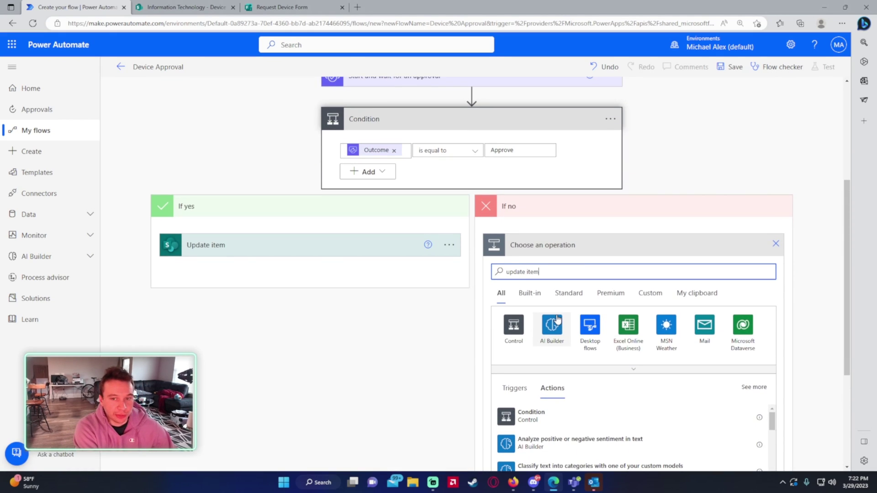
{"action": "scroll", "coordinate": [538, 361], "scroll_direction": "down", "scroll_amount": 1}
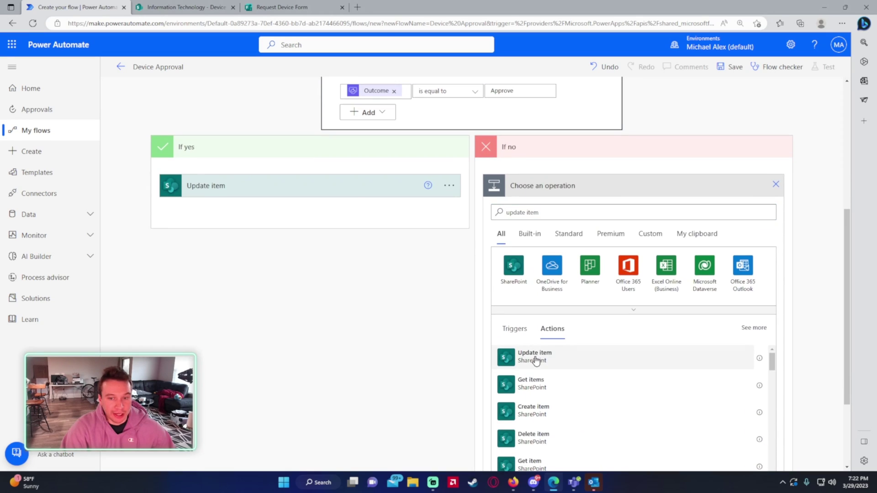
{"action": "left_click", "coordinate": [532, 358]}
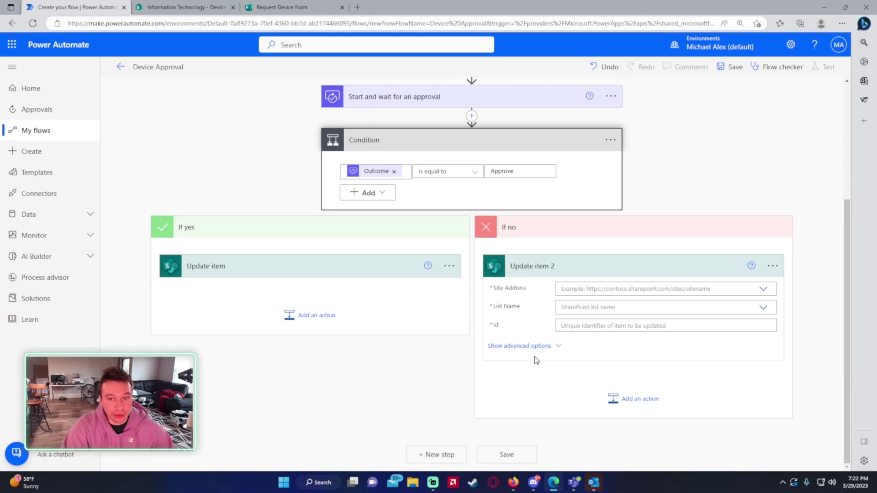
- Configure Update item 2 with the Information Technology site, Device Request list, Create item's ID and Title, and First Approval Value Denied, then collapse it
{"action": "left_click", "coordinate": [643, 290]}
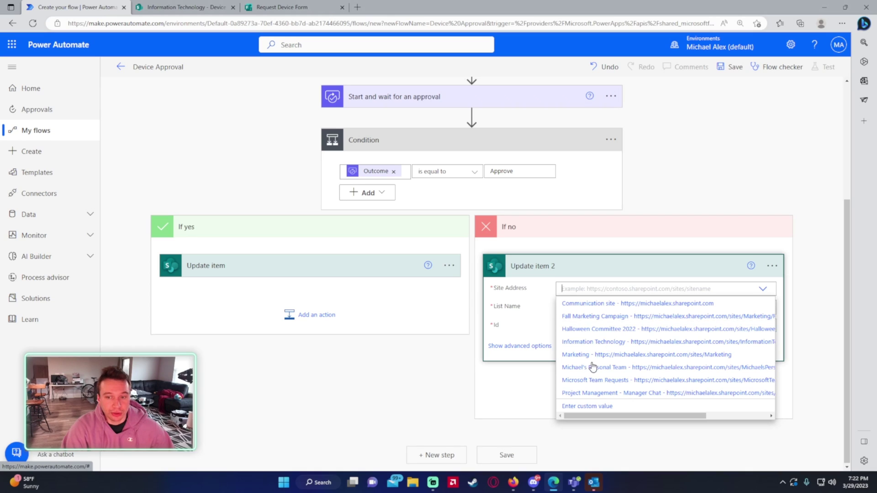
{"action": "left_click", "coordinate": [602, 344]}
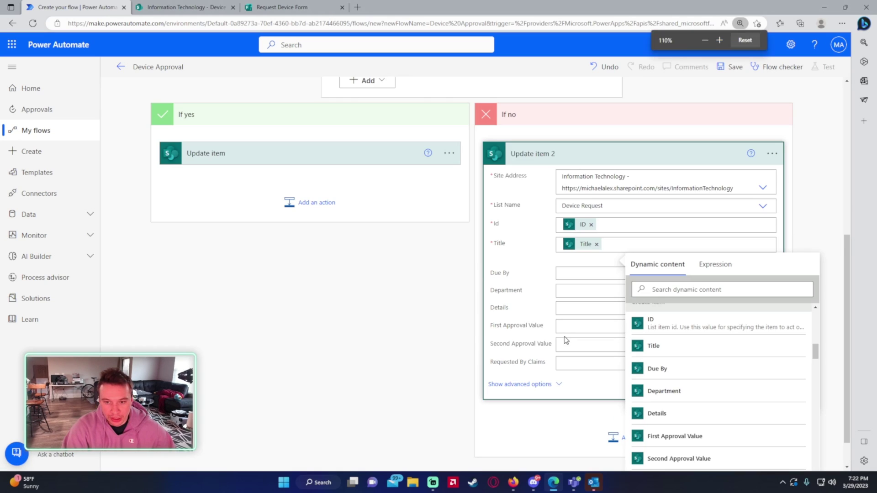
{"action": "left_click", "coordinate": [567, 326]}
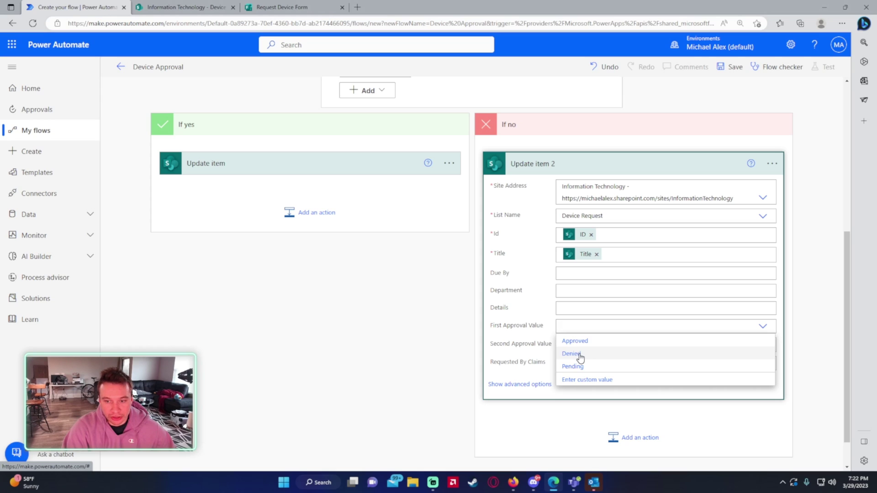
{"action": "left_click", "coordinate": [578, 355]}
{"action": "left_click", "coordinate": [576, 165]}
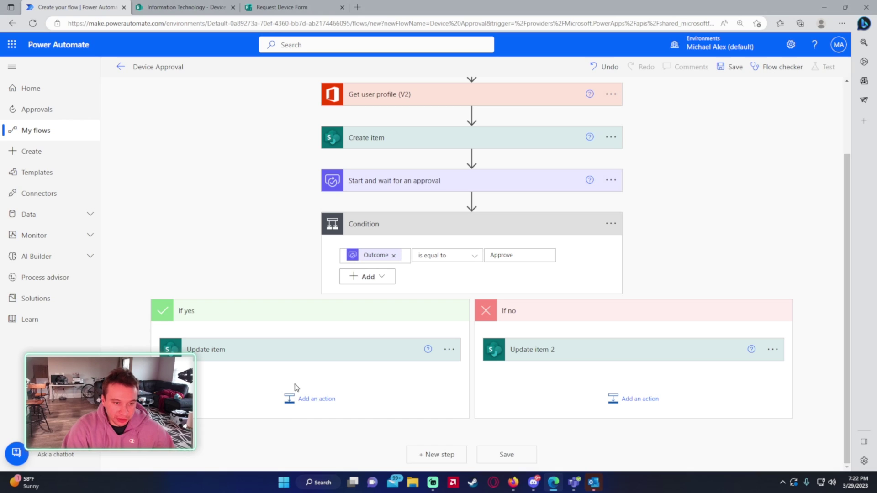
- Add a second Start and wait for an approval after Update item in the If yes branch, using type "Approve/Reject - First to respond"
{"action": "left_click", "coordinate": [292, 398]}
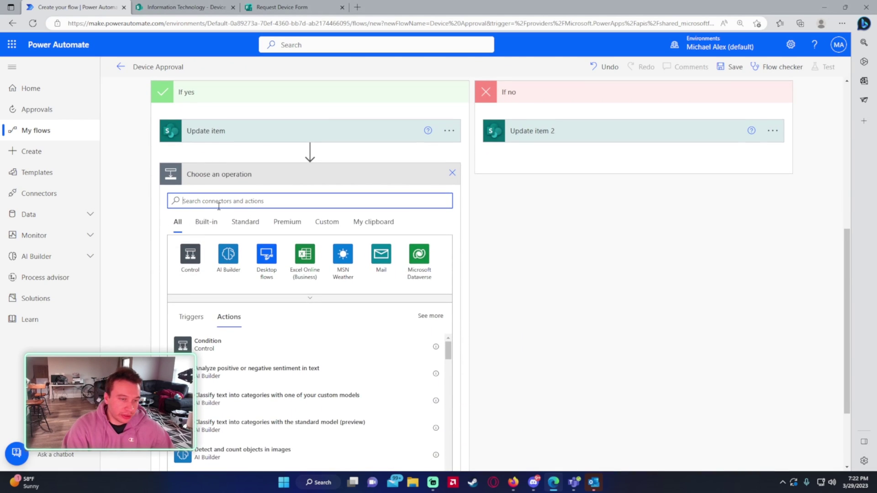
{"action": "type", "text": "approval"}
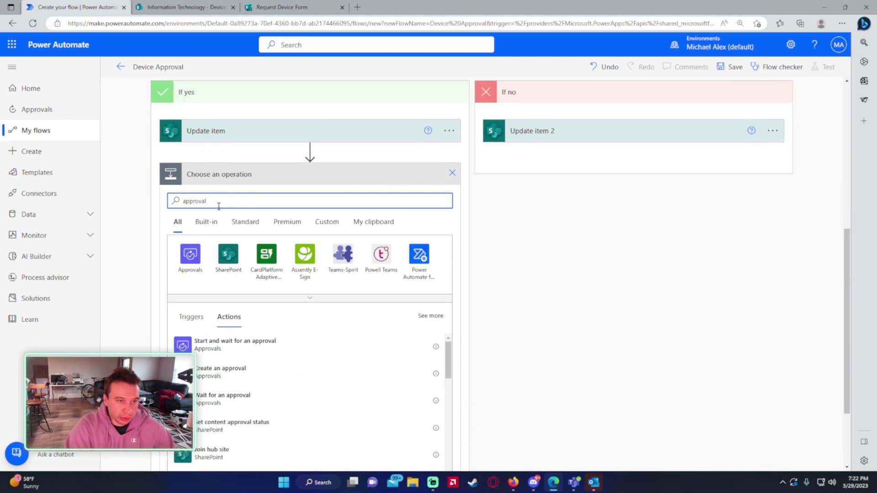
{"action": "left_click", "coordinate": [210, 347]}
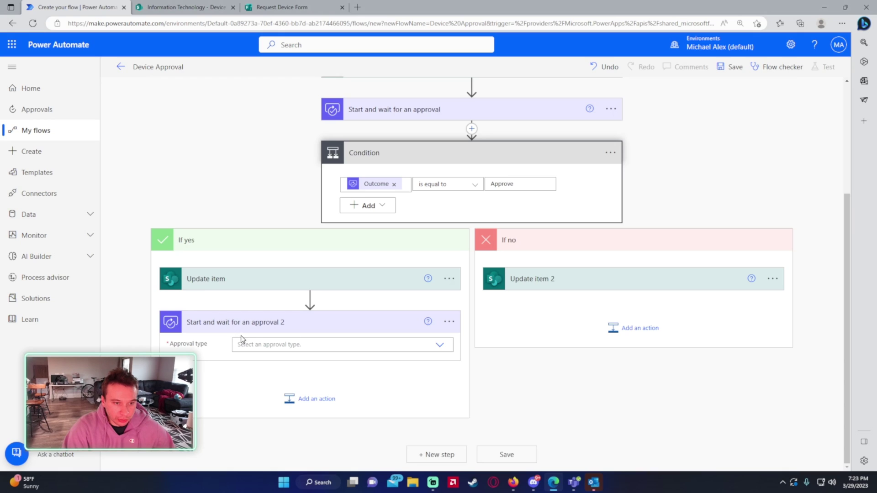
{"action": "left_click", "coordinate": [250, 344]}
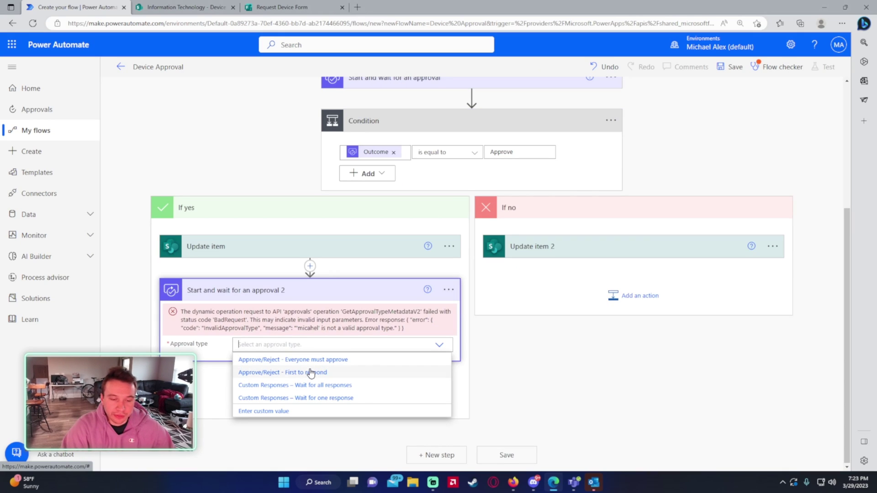
{"action": "left_click", "coordinate": [311, 373]}
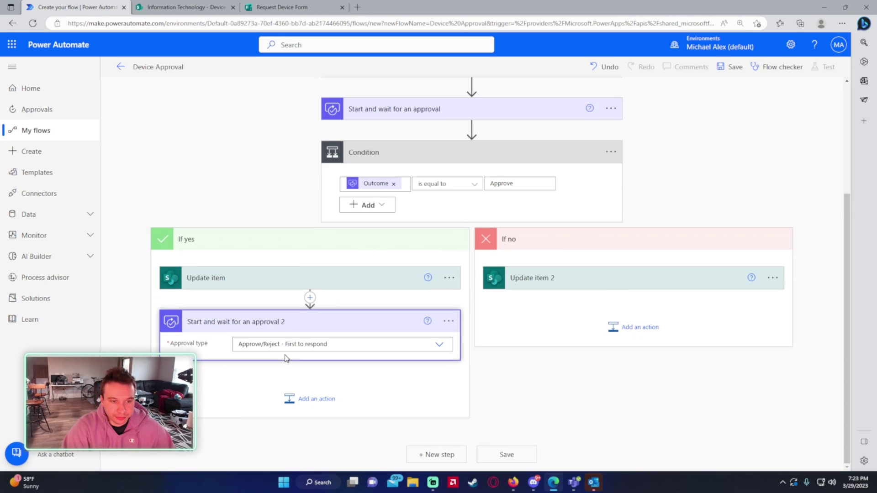
- Title the second approval "Second Approval for Device Request: [Title] by [Requested By Email]", using Update item's dynamic content for both fields
{"action": "left_click", "coordinate": [258, 329]}
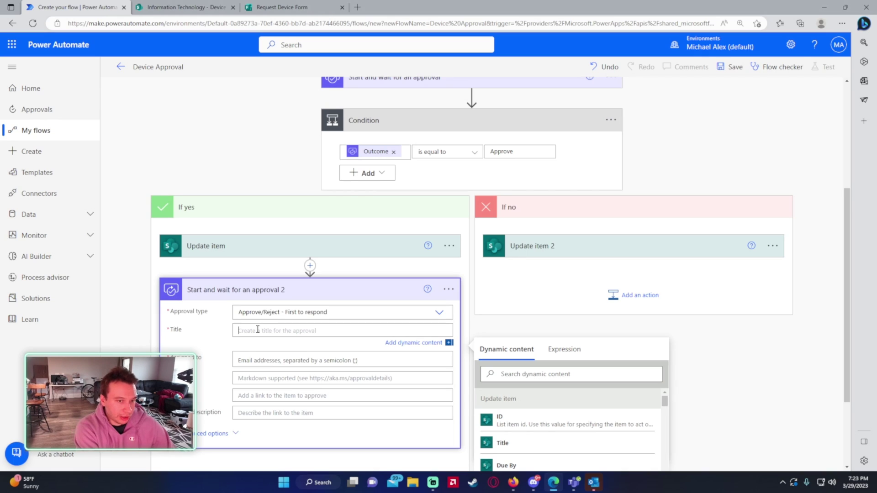
{"action": "type", "text": "st:"}
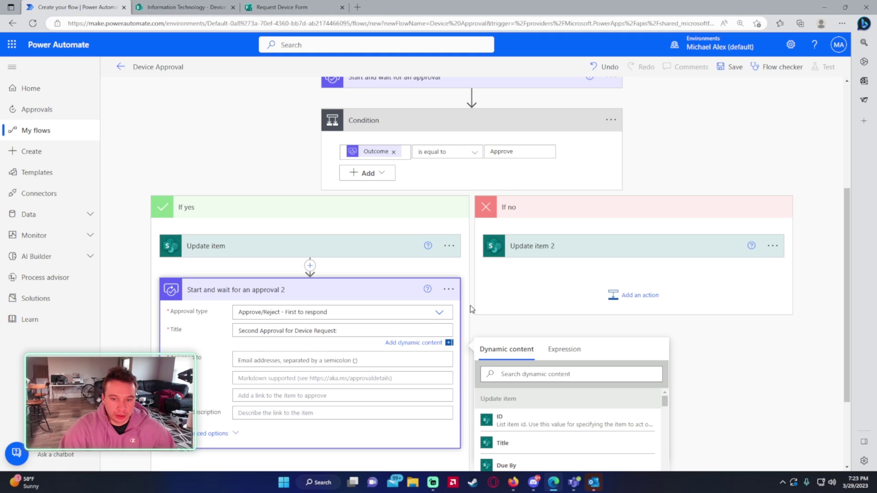
{"action": "scroll", "coordinate": [258, 329], "scroll_direction": "down", "scroll_amount": 2}
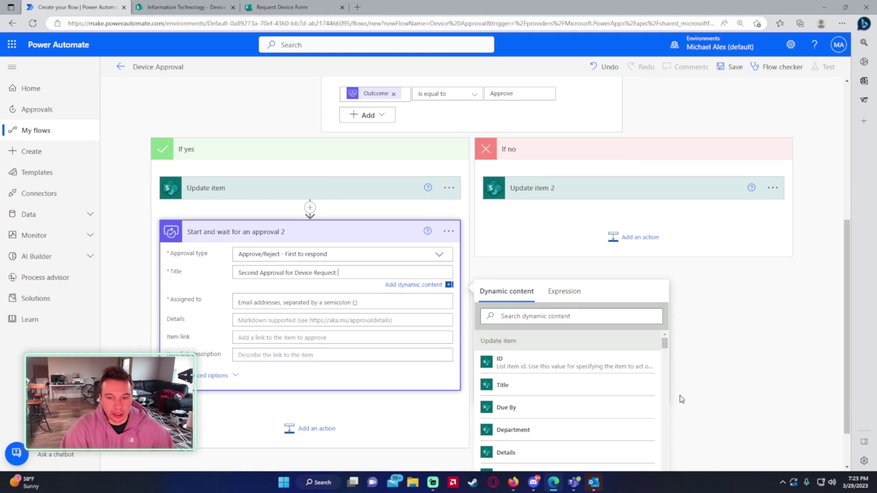
{"action": "left_click", "coordinate": [548, 386]}
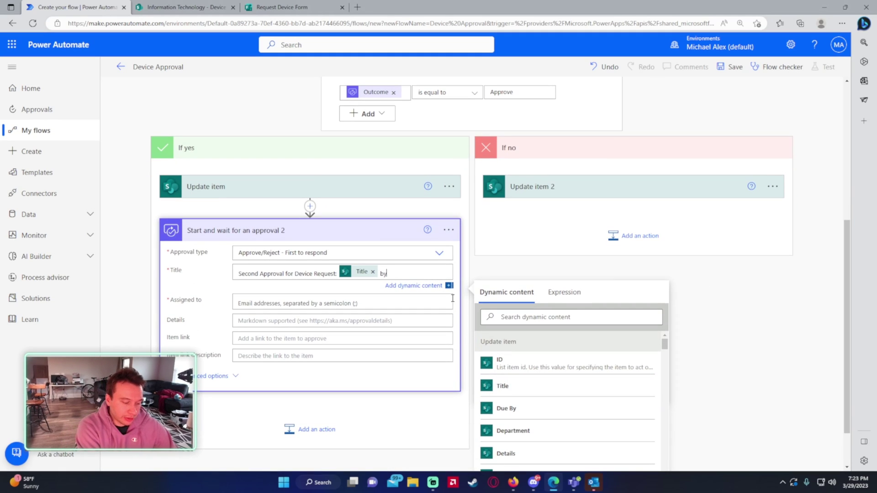
{"action": "scroll", "coordinate": [670, 420], "scroll_direction": "down", "scroll_amount": 3}
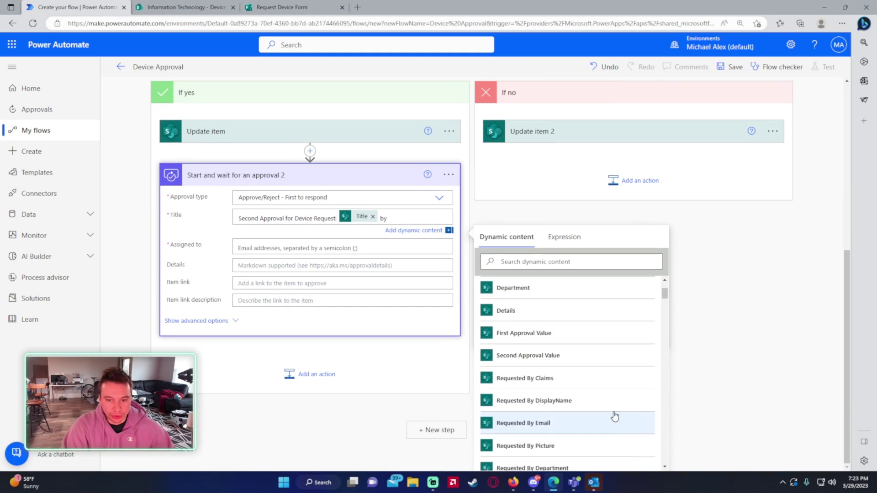
{"action": "left_click", "coordinate": [570, 422]}
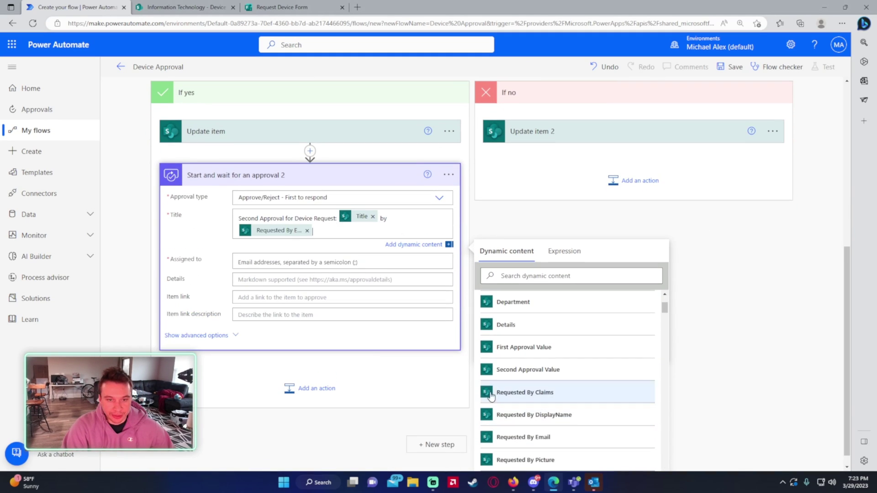
- Assign the second approval to the approver's onmicrosoft.com account, found by searching for the approver's first name
{"action": "left_click", "coordinate": [261, 264]}
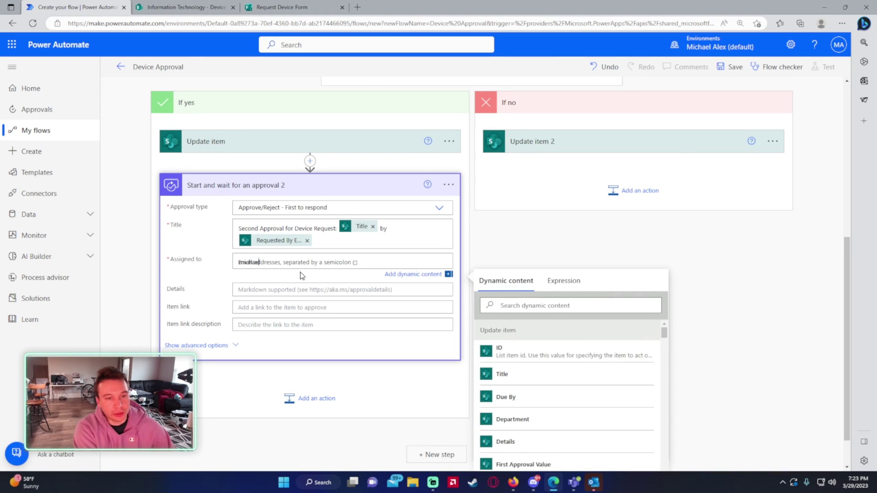
{"action": "type", "text": "michael"}
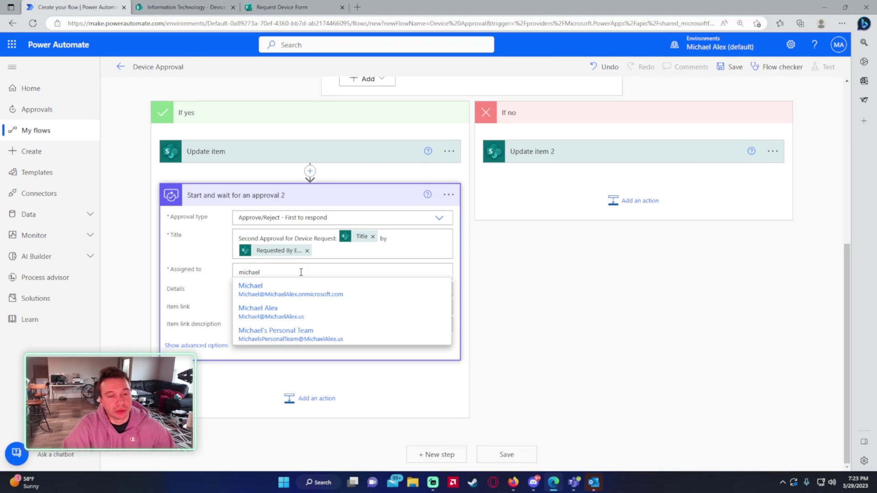
{"action": "left_click", "coordinate": [310, 290]}
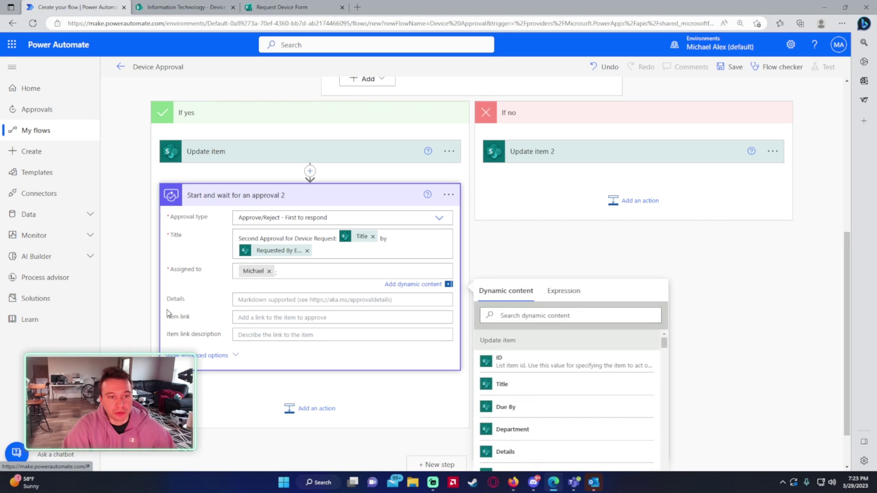
- Set the second approval's Item link to Update item's Link to item dynamic content, then collapse the approval action
{"action": "left_click", "coordinate": [239, 316]}
{"action": "scroll", "coordinate": [457, 320], "scroll_direction": "down", "scroll_amount": 2}
{"action": "scroll", "coordinate": [592, 337], "scroll_direction": "down", "scroll_amount": 3}
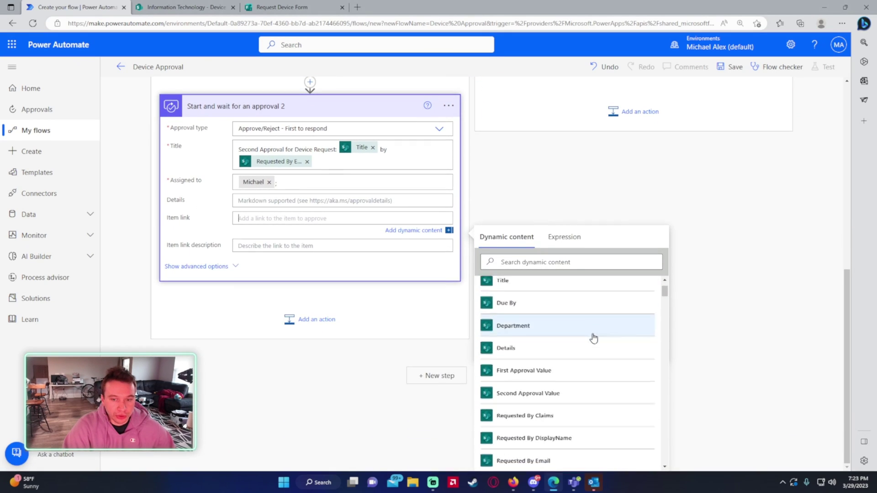
{"action": "left_click", "coordinate": [543, 264]}
{"action": "type", "text": "link"}
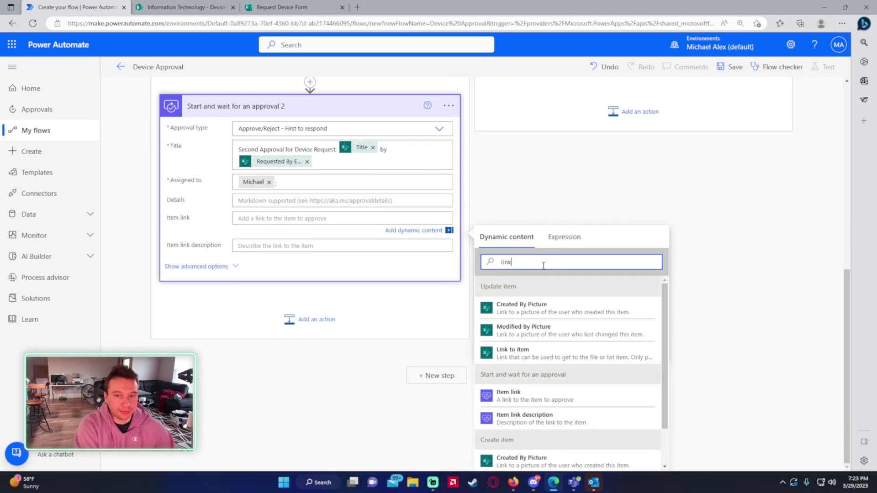
{"action": "left_click", "coordinate": [574, 358]}
{"action": "left_click", "coordinate": [98, 297]}
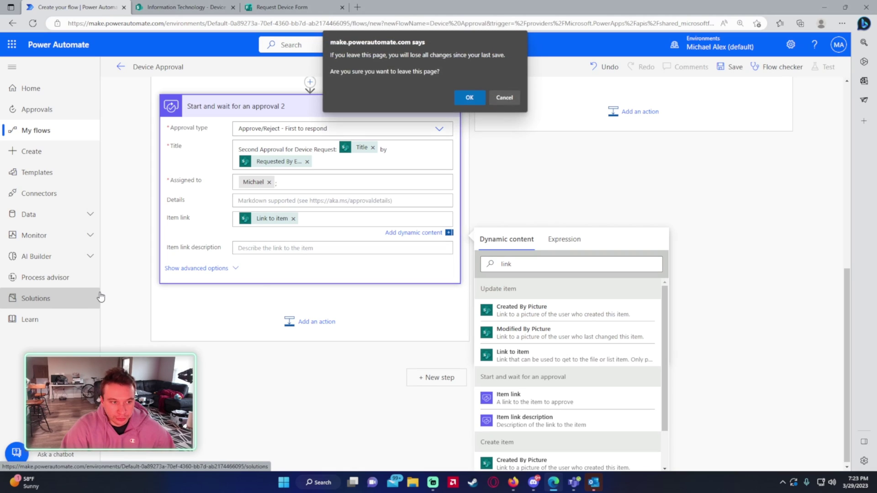
{"action": "left_click", "coordinate": [504, 98]}
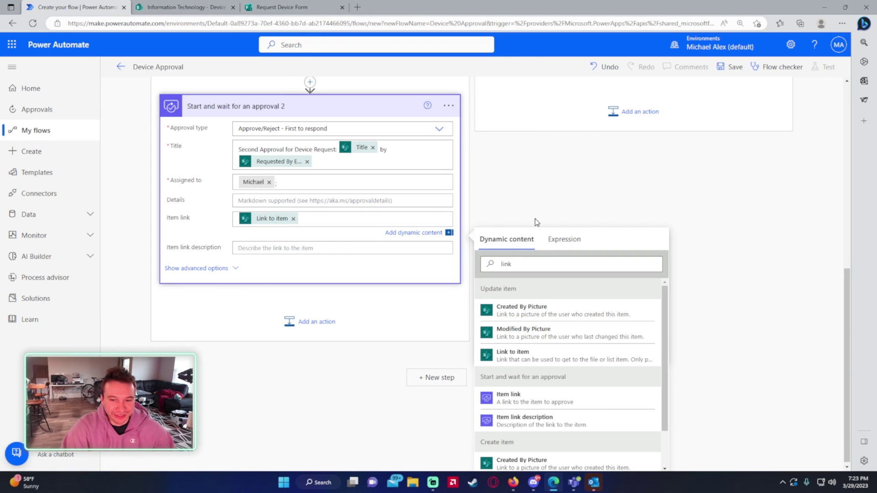
{"action": "left_click", "coordinate": [396, 319]}
{"action": "left_click", "coordinate": [328, 199]}
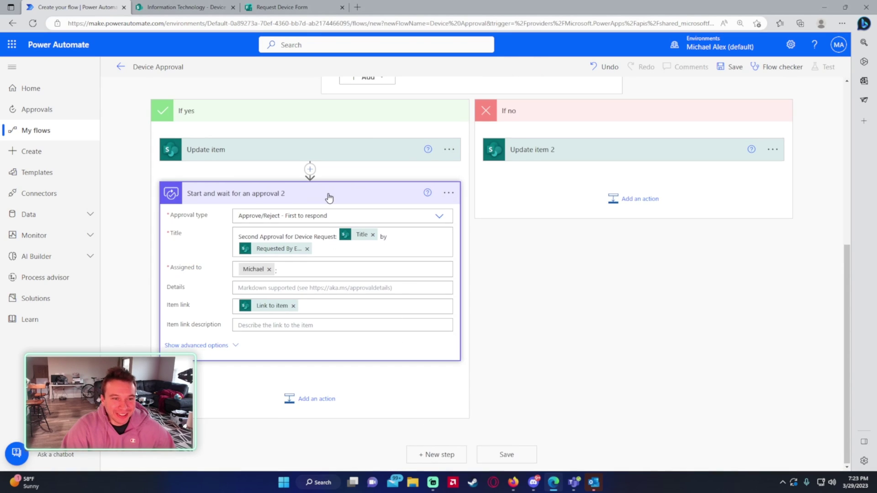
- Add a Condition control after Start and wait for an approval 2 in the If yes branch
{"action": "left_click", "coordinate": [310, 398]}
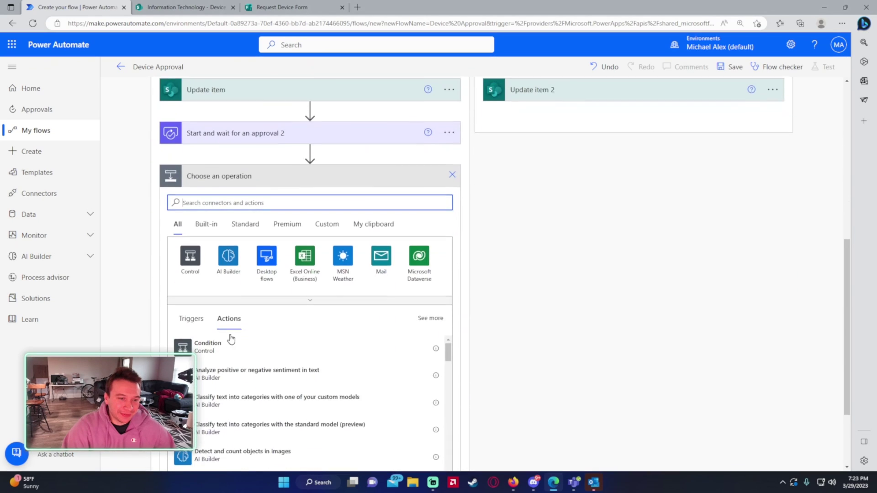
{"action": "type", "text": "o"}
{"action": "key", "text": "BackSpace"}
{"action": "type", "text": "condition"}
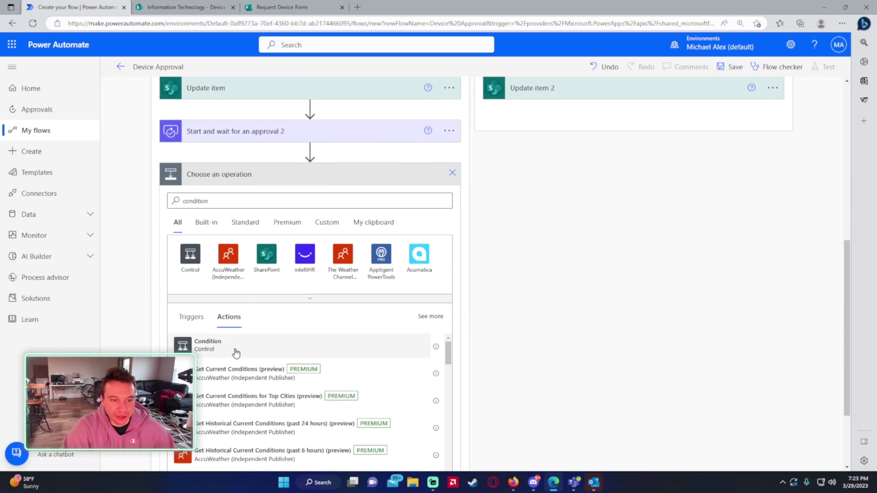
{"action": "left_click", "coordinate": [233, 352]}
- Configure Condition 2 to check that the Outcome of Start and wait for an approval 2 is equal to Approve
{"action": "left_click", "coordinate": [327, 219]}
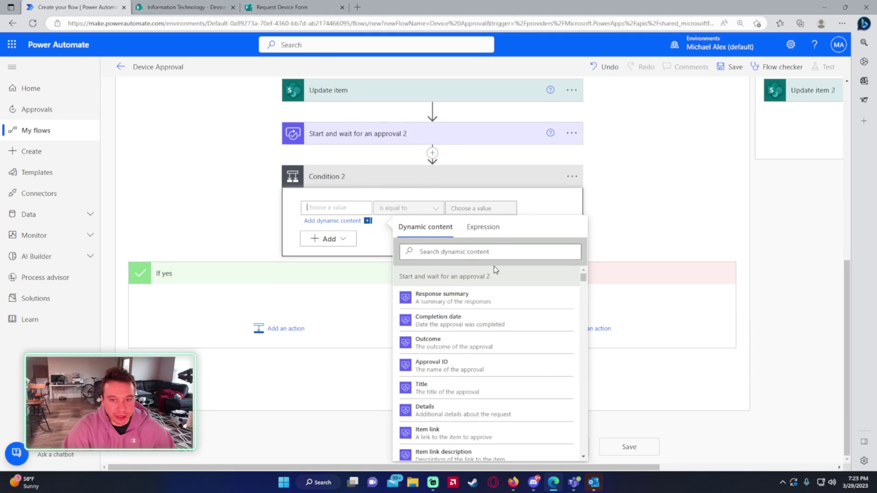
{"action": "left_click", "coordinate": [455, 342]}
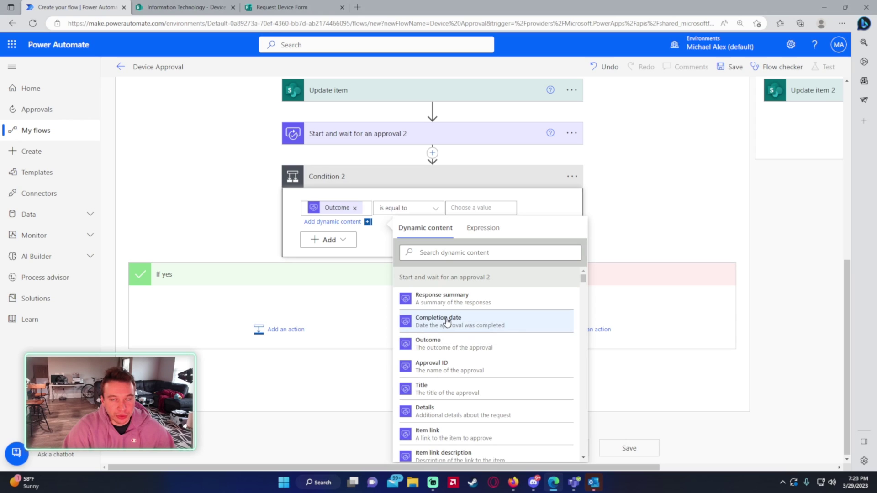
{"action": "scroll", "coordinate": [563, 182], "scroll_direction": "up", "scroll_amount": 5}
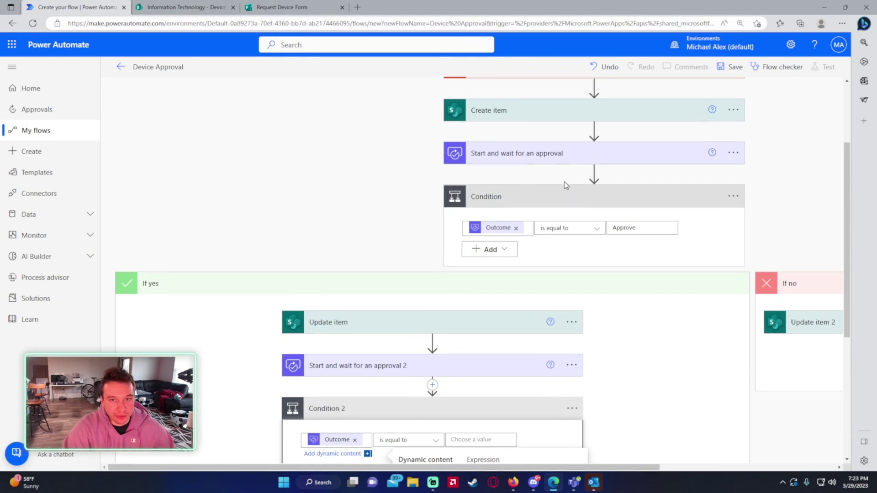
{"action": "scroll", "coordinate": [528, 210], "scroll_direction": "down", "scroll_amount": 4}
{"action": "left_click", "coordinate": [478, 266]}
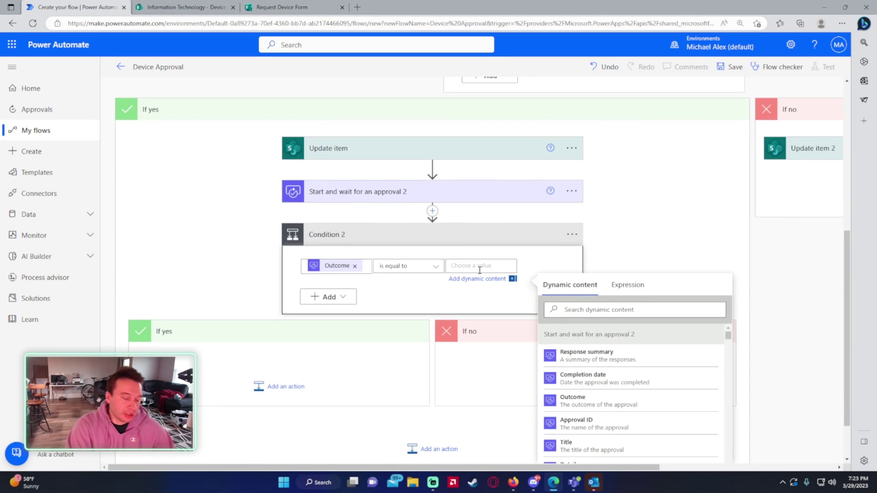
{"action": "type", "text": "Approve"}
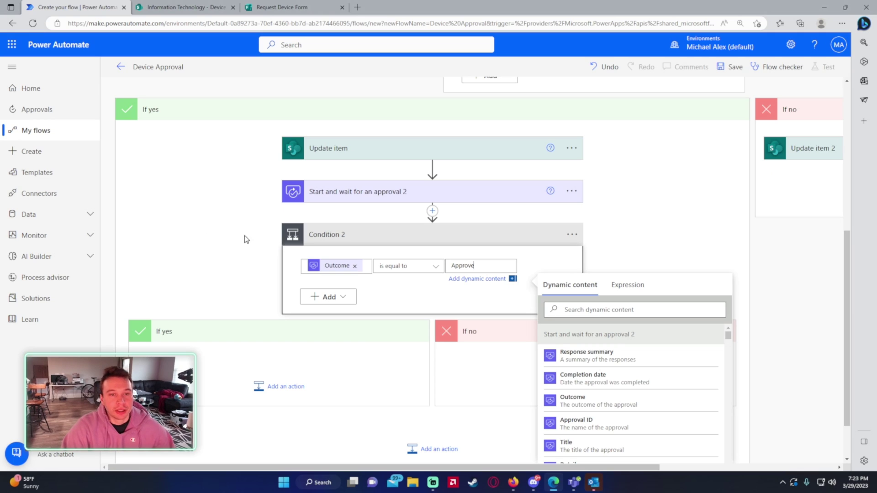
{"action": "left_click", "coordinate": [228, 361]}
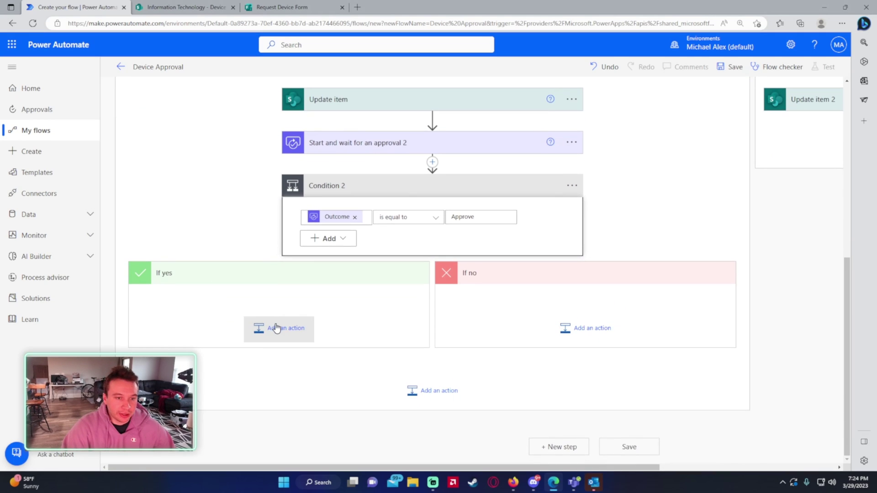
- Add a SharePoint Update item action to Condition 2's If yes branch
{"action": "left_click", "coordinate": [276, 328]}
{"action": "type", "text": "u"}
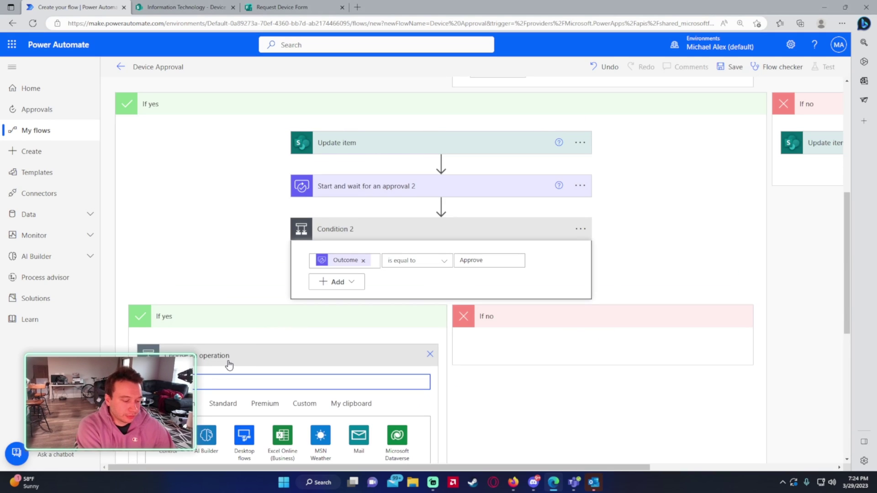
{"action": "type", "text": "pdate item"}
{"action": "scroll", "coordinate": [274, 356], "scroll_direction": "down", "scroll_amount": 4}
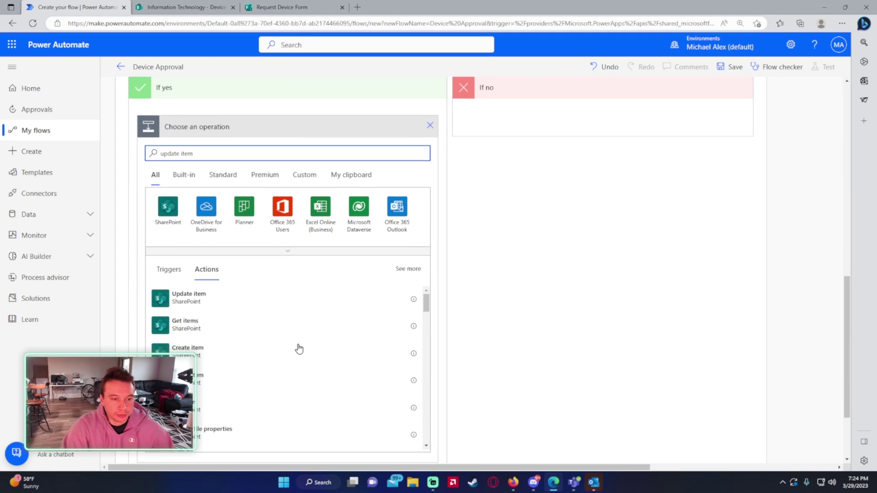
{"action": "left_click", "coordinate": [218, 296]}
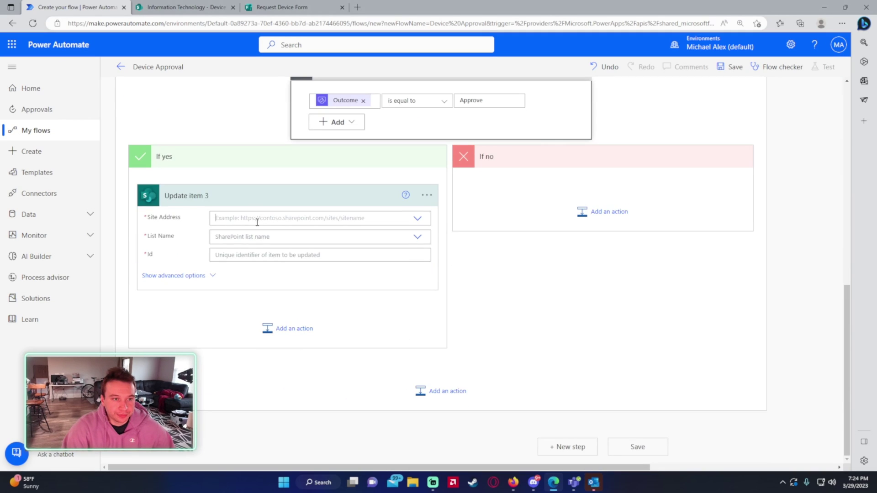
- Configure Update item 3 with the Information Technology site, the Device Request list, and Create item's ID and Title
{"action": "left_click", "coordinate": [256, 218]}
{"action": "left_click", "coordinate": [257, 273]}
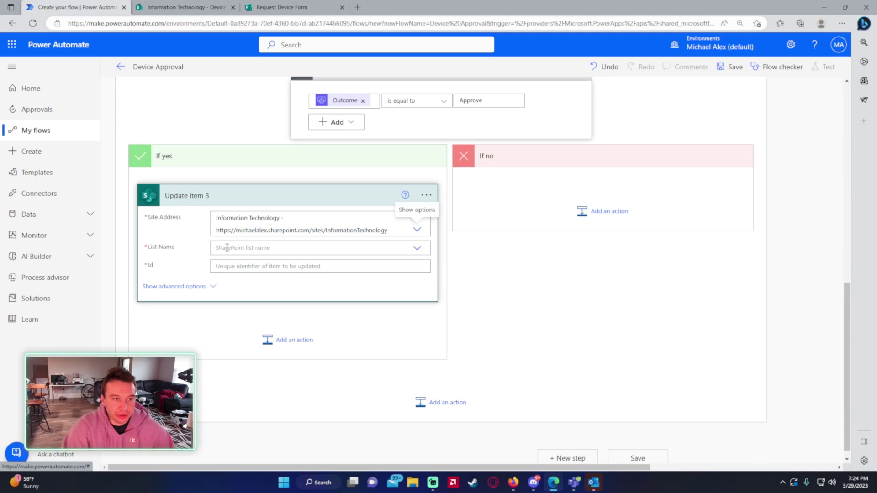
{"action": "left_click", "coordinate": [242, 262]}
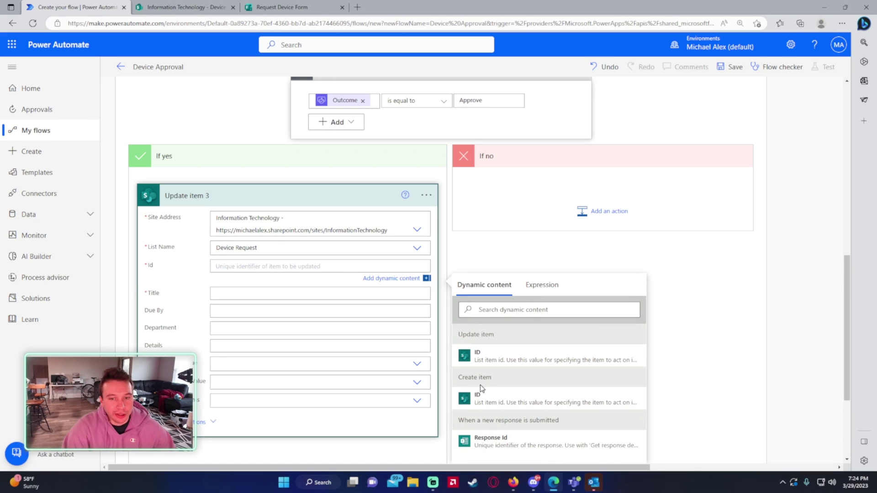
{"action": "scroll", "coordinate": [481, 356], "scroll_direction": "up", "scroll_amount": 3}
{"action": "scroll", "coordinate": [481, 356], "scroll_direction": "down", "scroll_amount": 4}
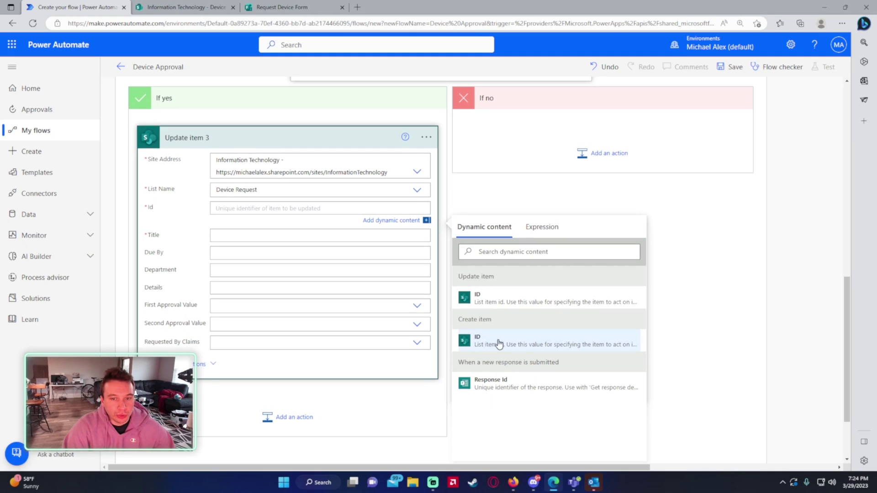
{"action": "left_click", "coordinate": [486, 347]}
{"action": "left_click", "coordinate": [220, 237]}
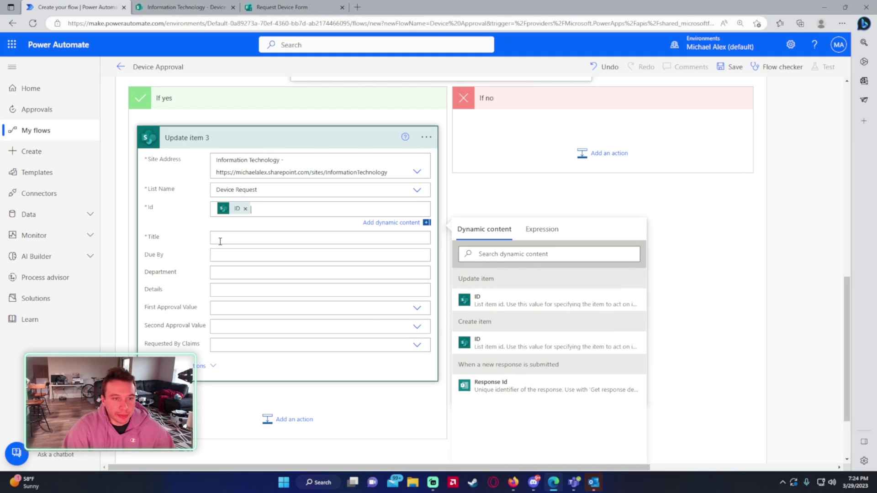
{"action": "left_click_drag", "start_coordinate": [642, 308], "coordinate": [642, 397]}
{"action": "left_click", "coordinate": [536, 389]}
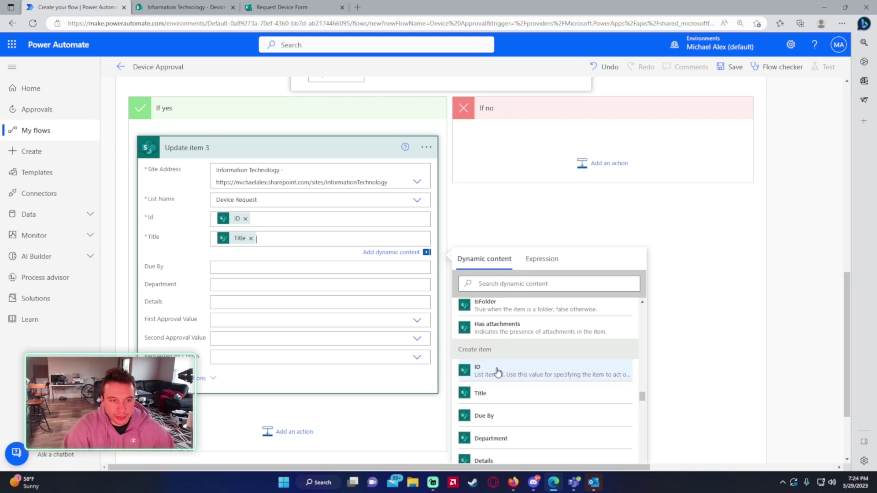
- Set Update item 3's Second Approval Value to Approved, leaving First Approval Value blank
{"action": "left_click", "coordinate": [228, 323]}
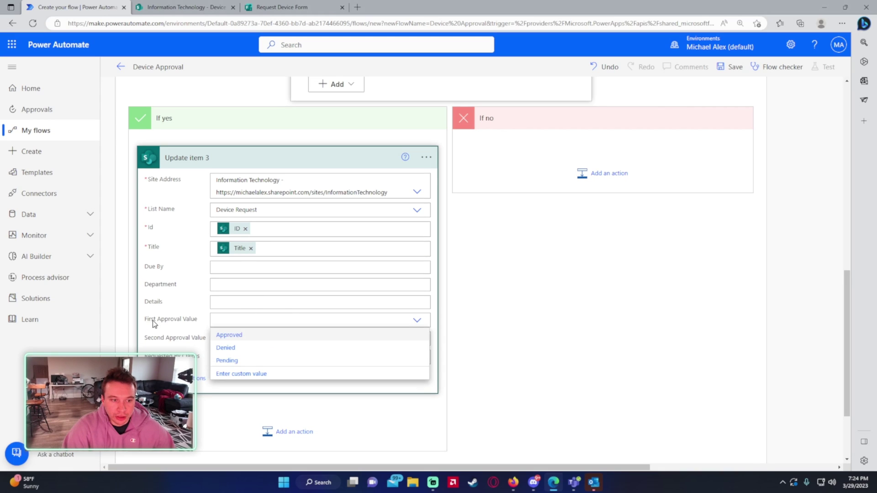
{"action": "left_click", "coordinate": [188, 344]}
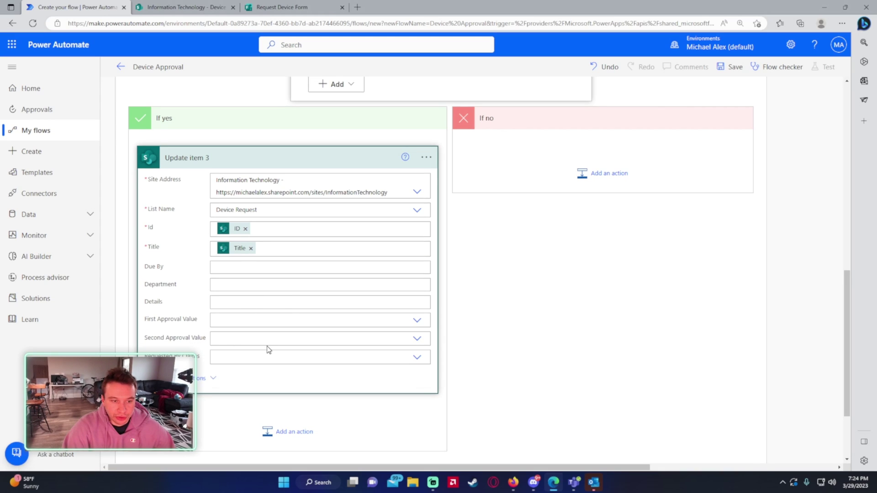
{"action": "left_click", "coordinate": [266, 340]}
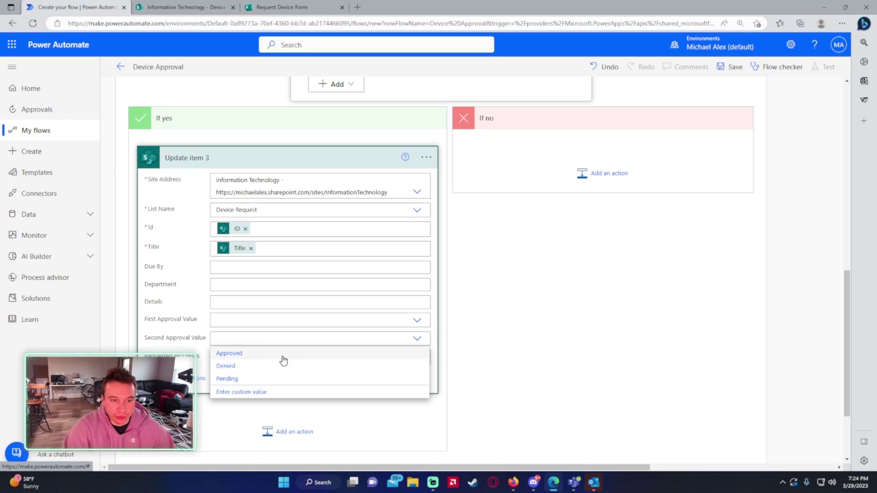
{"action": "left_click", "coordinate": [283, 359]}
{"action": "scroll", "coordinate": [470, 338], "scroll_direction": "up", "scroll_amount": 1}
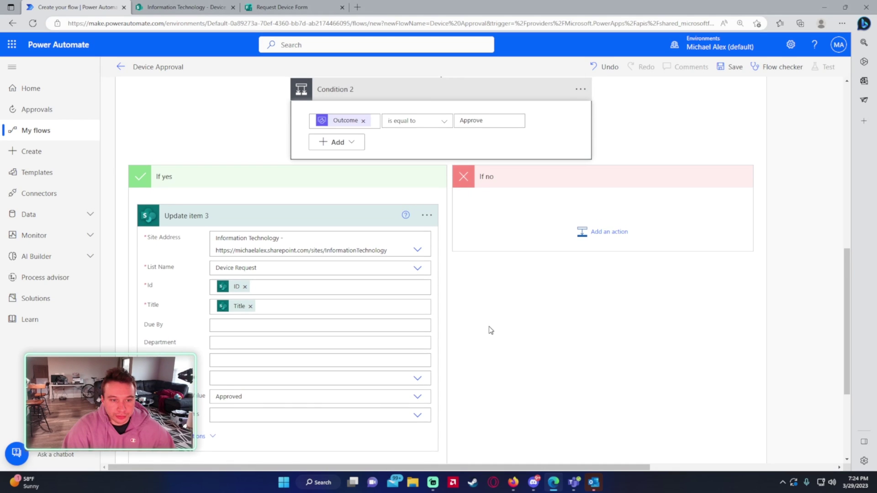
- Set Second Approval Value to Pending in the first Update item action, then collapse it
{"action": "scroll", "coordinate": [491, 329], "scroll_direction": "up", "scroll_amount": 3}
{"action": "left_click", "coordinate": [333, 185]}
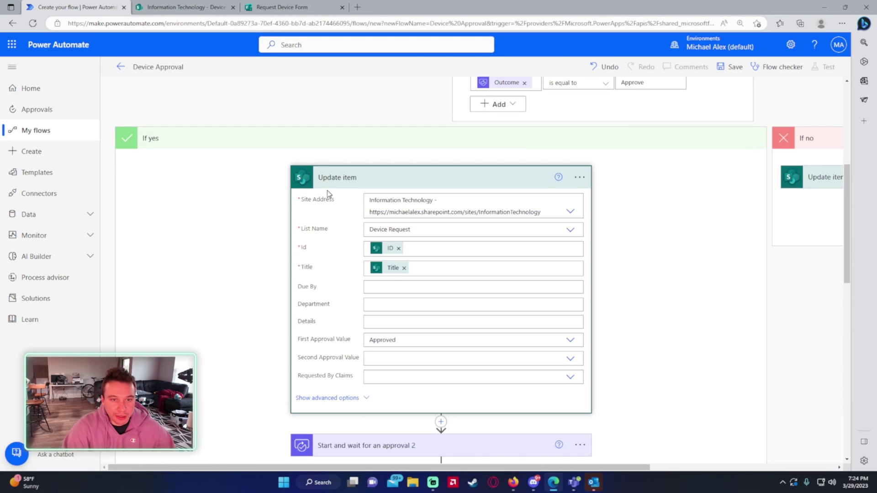
{"action": "scroll", "coordinate": [327, 193], "scroll_direction": "down", "scroll_amount": 1}
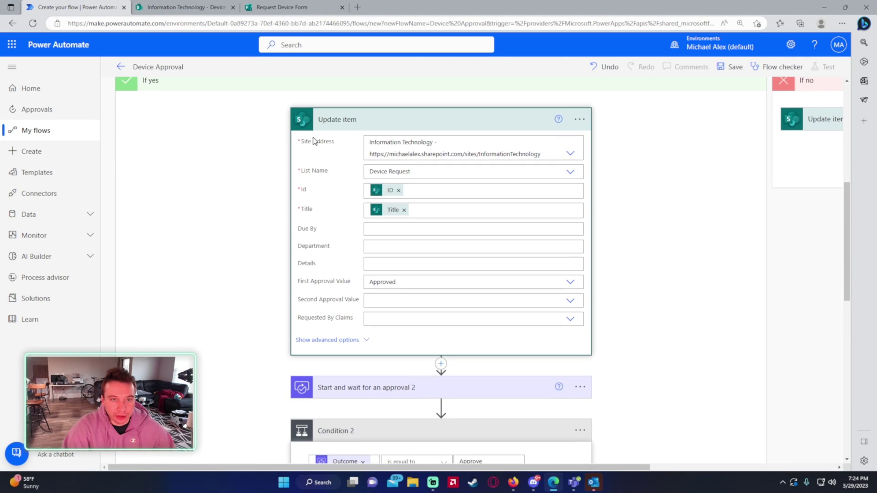
{"action": "left_click", "coordinate": [377, 299]}
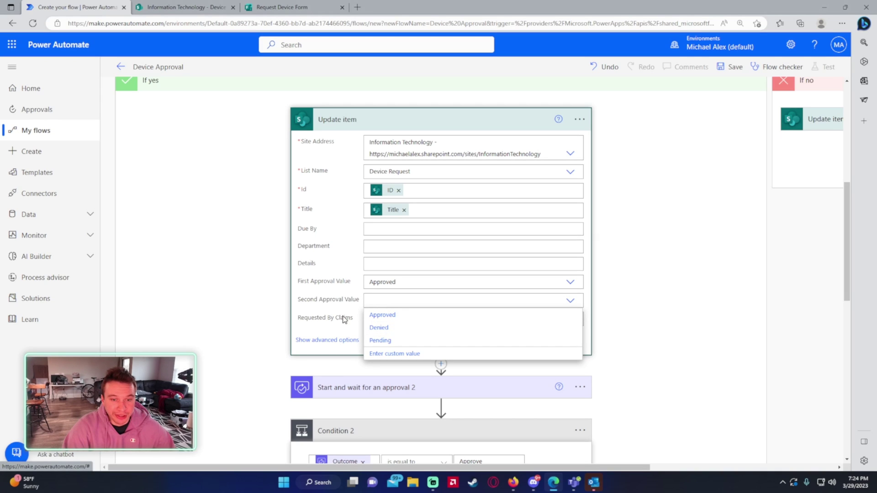
{"action": "left_click", "coordinate": [380, 340]}
{"action": "left_click", "coordinate": [356, 124]}
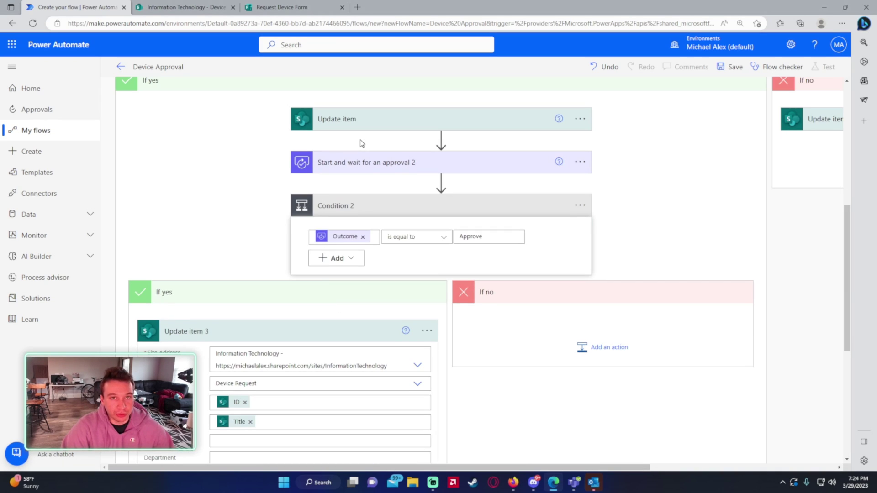
- Add a SharePoint Update item action to Condition 2's If no branch
{"action": "scroll", "coordinate": [364, 246], "scroll_direction": "down", "scroll_amount": 1}
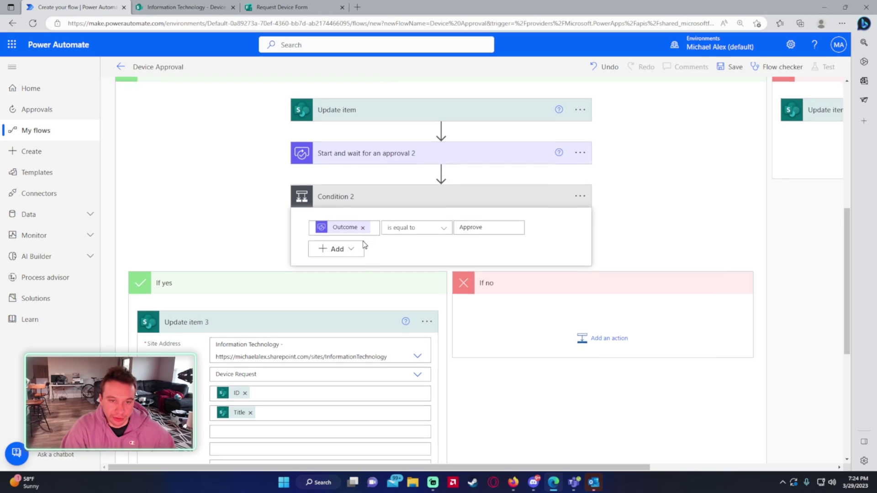
{"action": "left_click", "coordinate": [594, 291]}
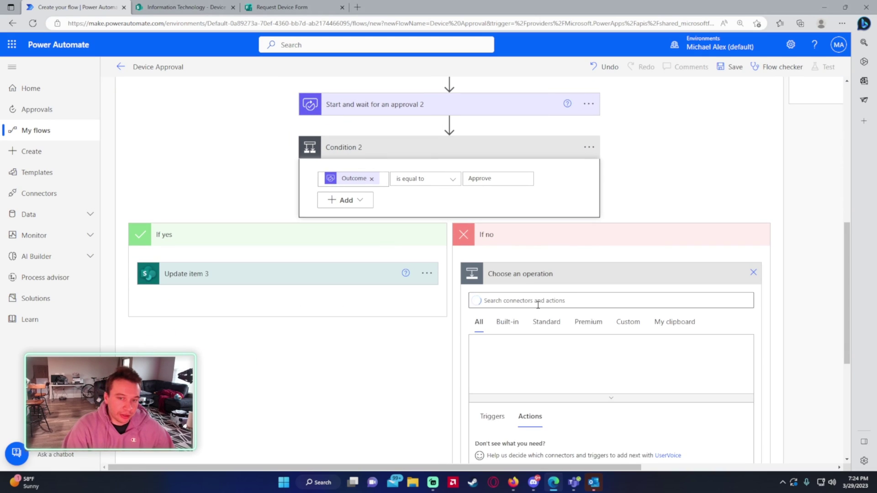
{"action": "type", "text": "update item "}
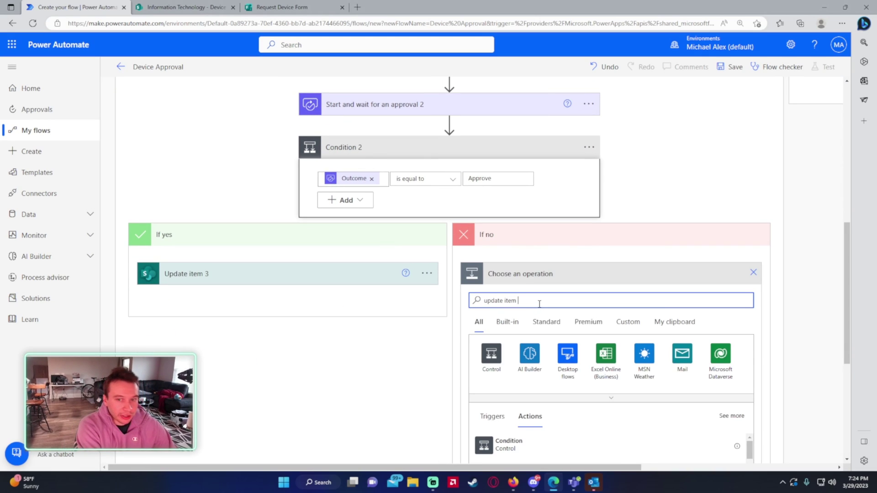
{"action": "type", "text": "3"}
{"action": "scroll", "coordinate": [537, 314], "scroll_direction": "down", "scroll_amount": 1}
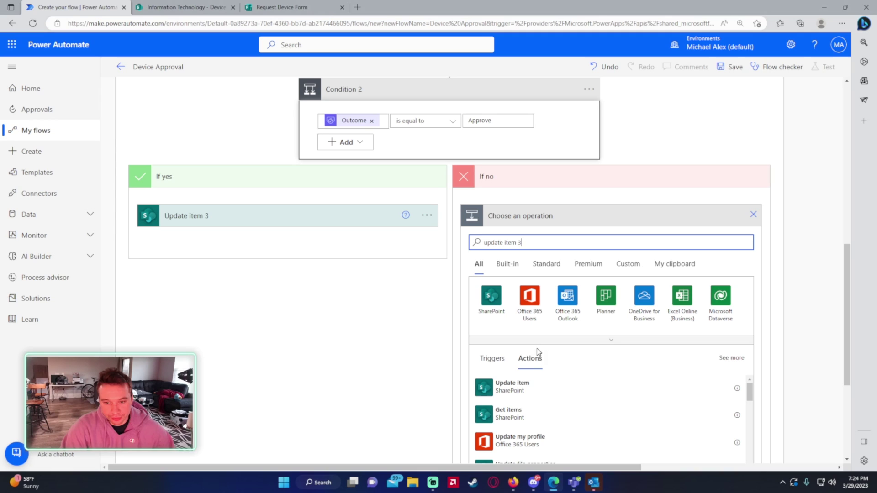
{"action": "left_click", "coordinate": [525, 390]}
- Configure Update item 4 with the Information Technology site, the Device Request list, and the dynamic SharePoint item ID
{"action": "left_click", "coordinate": [559, 237]}
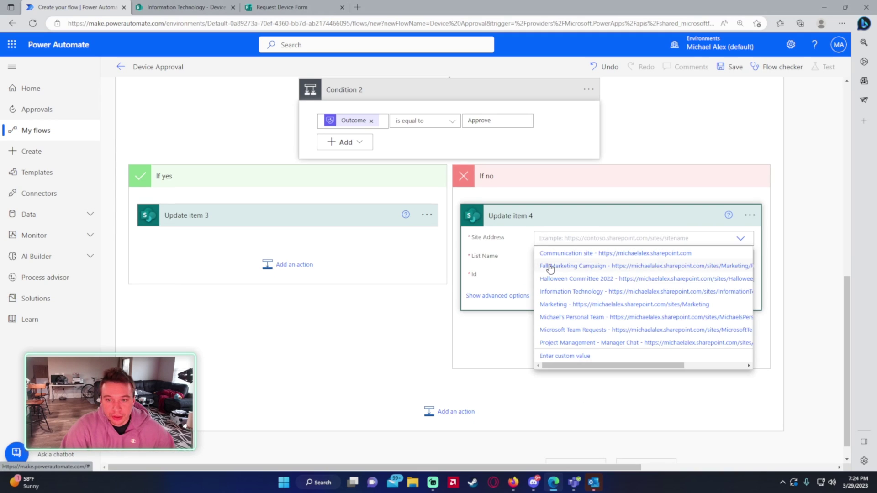
{"action": "left_click", "coordinate": [561, 293]}
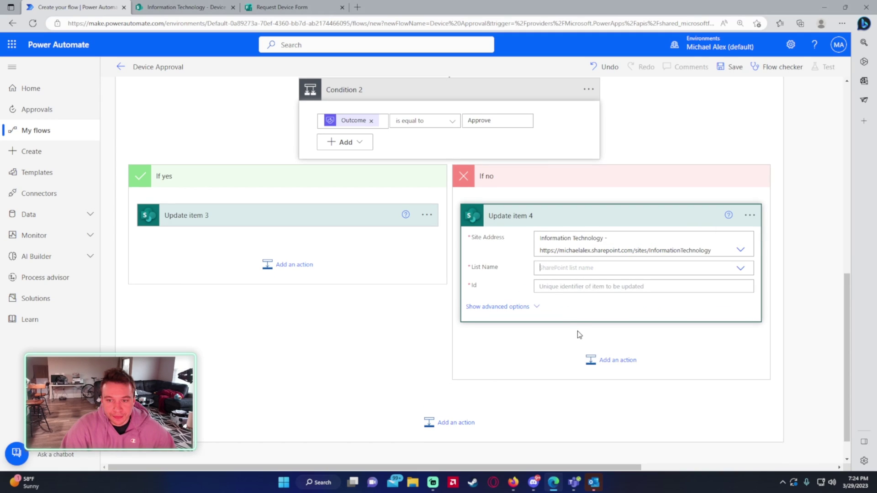
{"action": "left_click", "coordinate": [560, 282]}
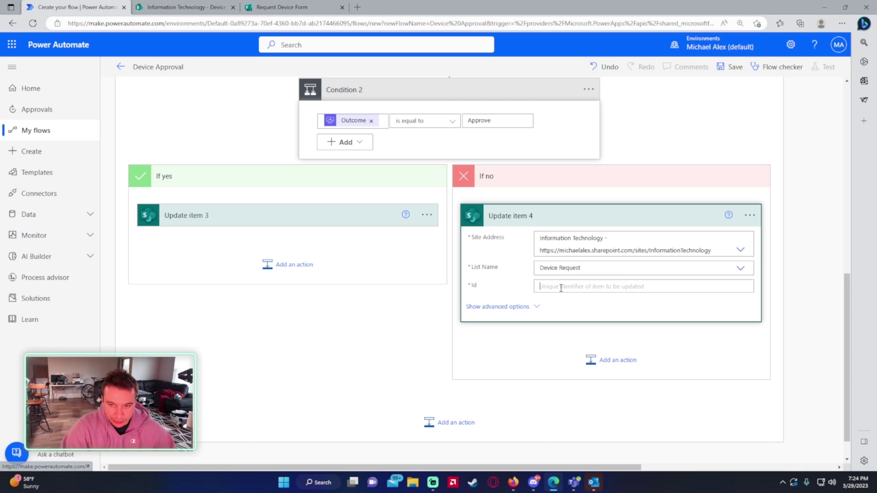
{"action": "left_click", "coordinate": [562, 286]}
{"action": "left_click", "coordinate": [642, 380]}
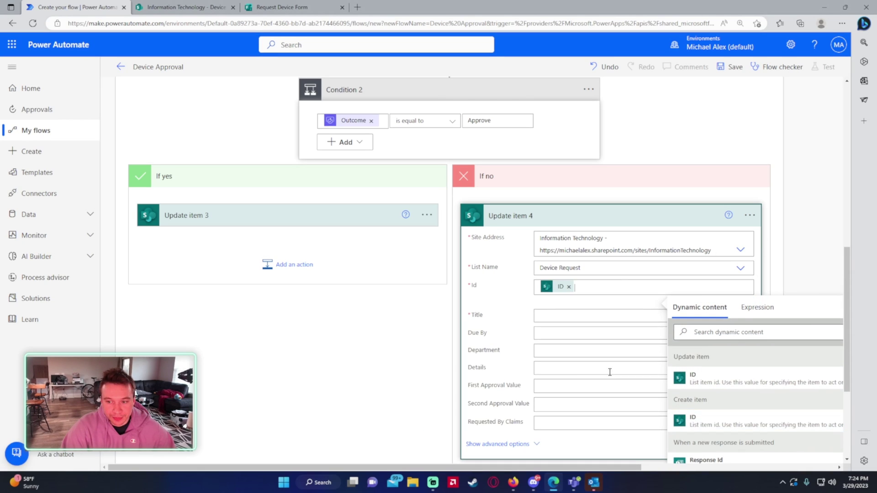
- Fill Update item 4's Title with the dynamic Title from Create item
{"action": "scroll", "coordinate": [609, 370], "scroll_direction": "down", "scroll_amount": 1}
{"action": "left_click", "coordinate": [555, 276]}
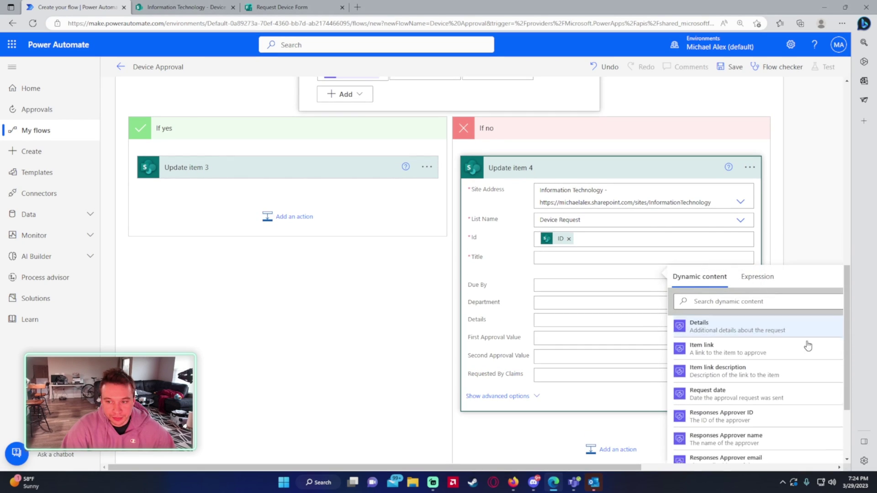
{"action": "key", "text": "ctrl+minus"}
{"action": "scroll", "coordinate": [676, 338], "scroll_direction": "down", "scroll_amount": 10}
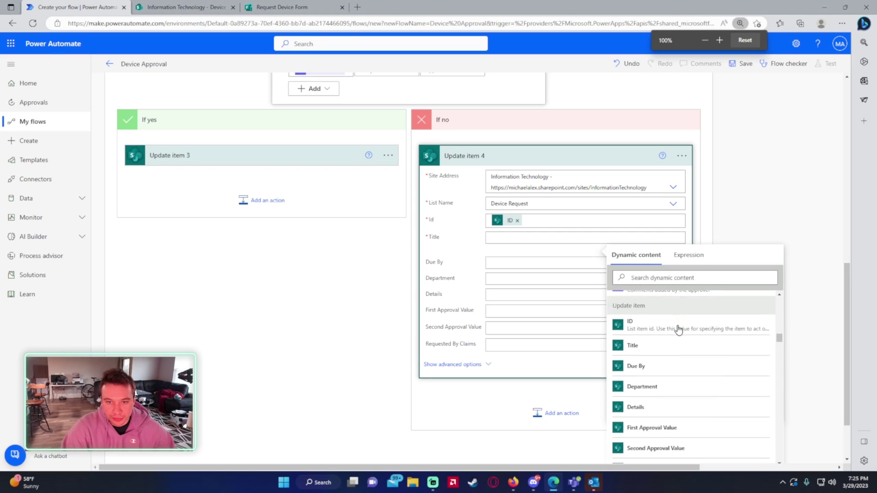
{"action": "scroll", "coordinate": [677, 355], "scroll_direction": "up", "scroll_amount": 2}
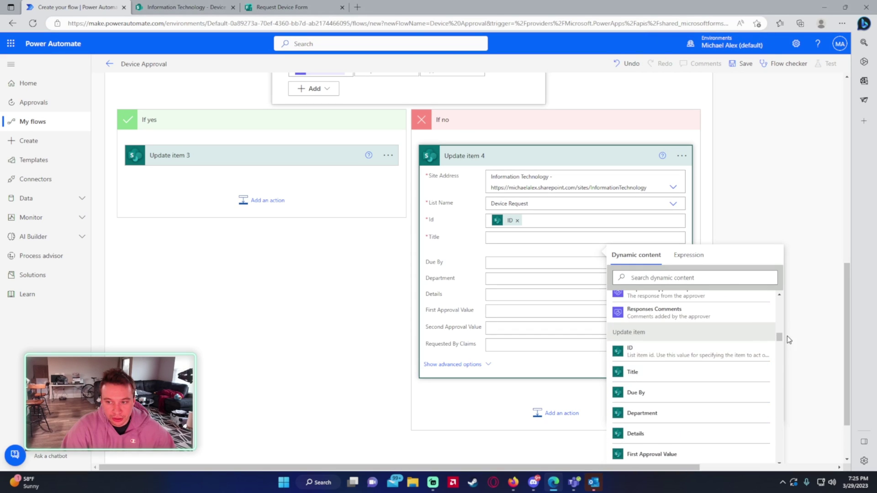
{"action": "left_click_drag", "start_coordinate": [785, 337], "coordinate": [783, 382]}
{"action": "scroll", "coordinate": [731, 392], "scroll_direction": "up", "scroll_amount": 1}
{"action": "left_click", "coordinate": [639, 391]}
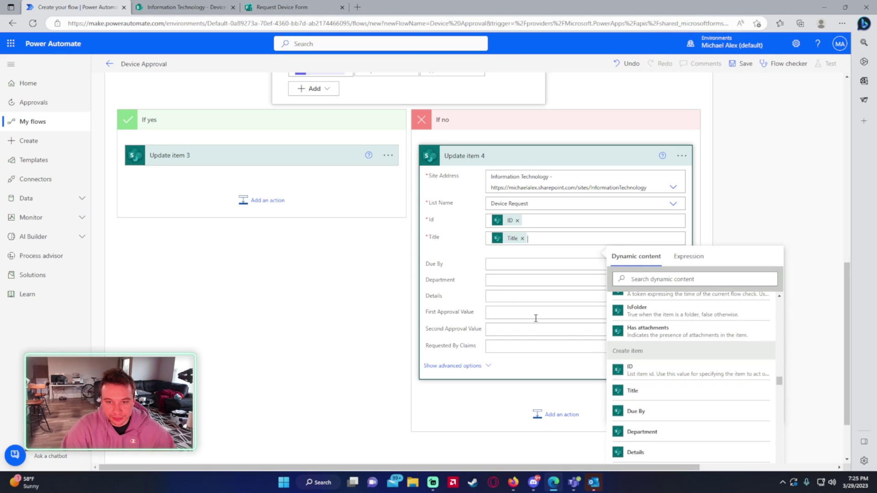
- Set Update item 4's Second Approval Value to Denied and collapse the action
{"action": "left_click", "coordinate": [507, 327]}
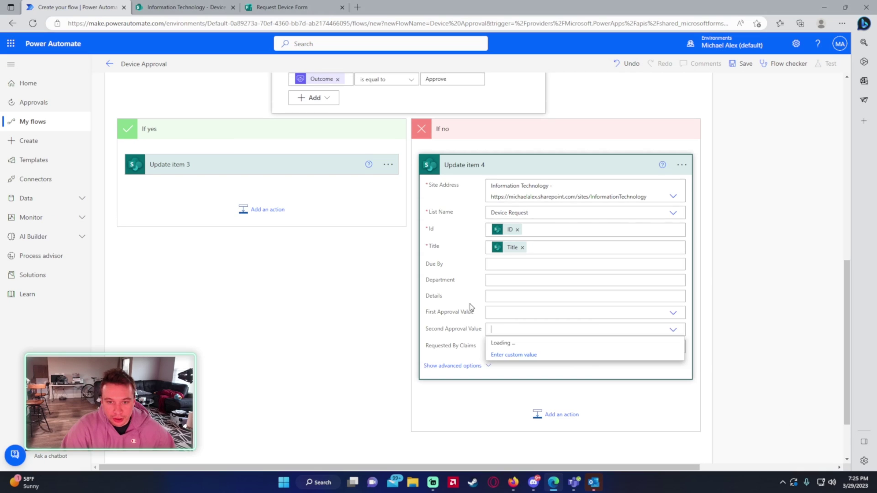
{"action": "left_click", "coordinate": [520, 356]}
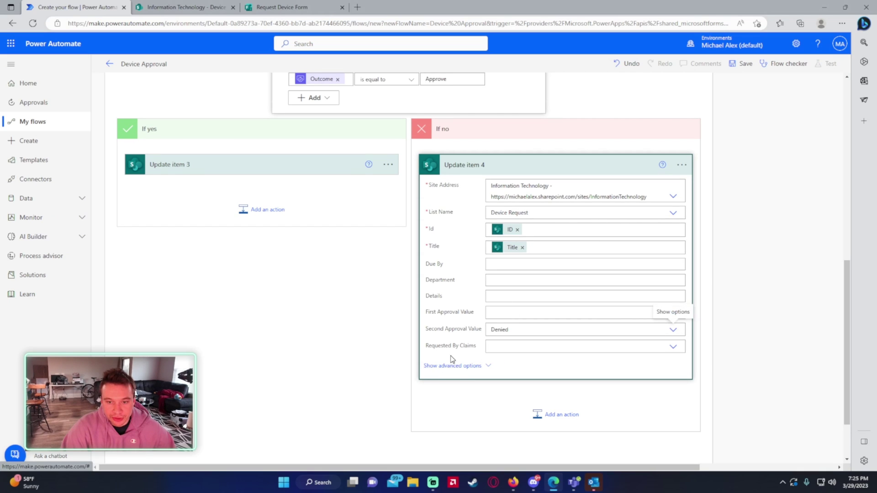
{"action": "left_click", "coordinate": [501, 166]}
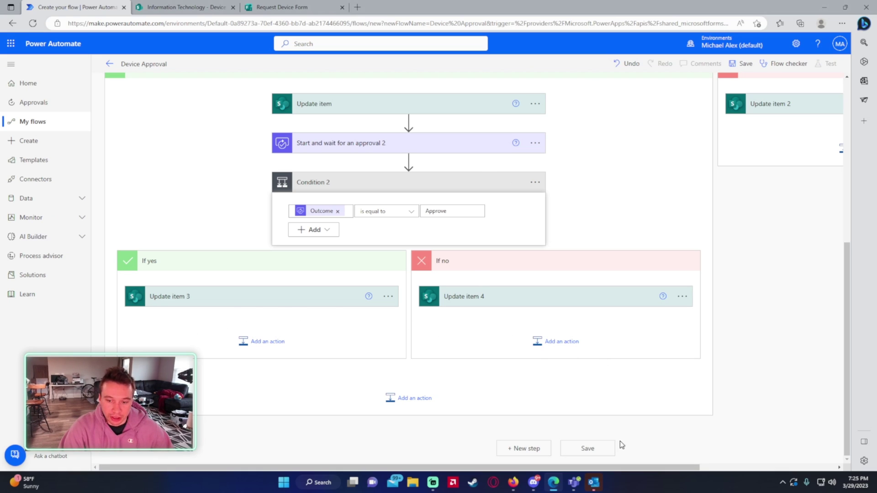
- Save the Device Approval flow and collapse its first Condition
{"action": "left_click", "coordinate": [594, 449]}
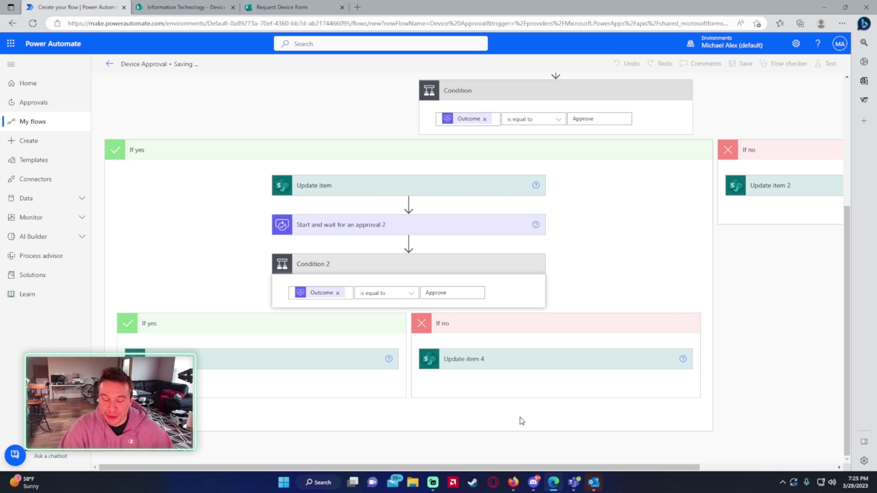
{"action": "scroll", "coordinate": [457, 376], "scroll_direction": "up", "scroll_amount": 3}
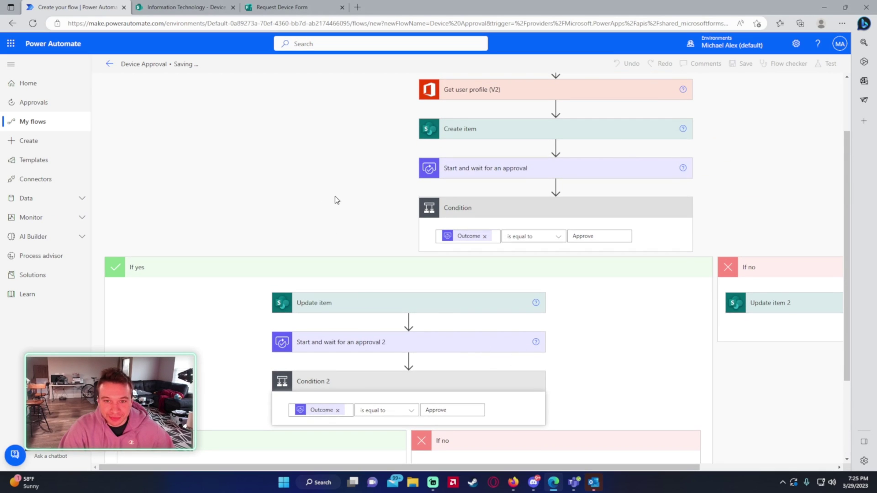
{"action": "key", "text": "ctrl+minus"}
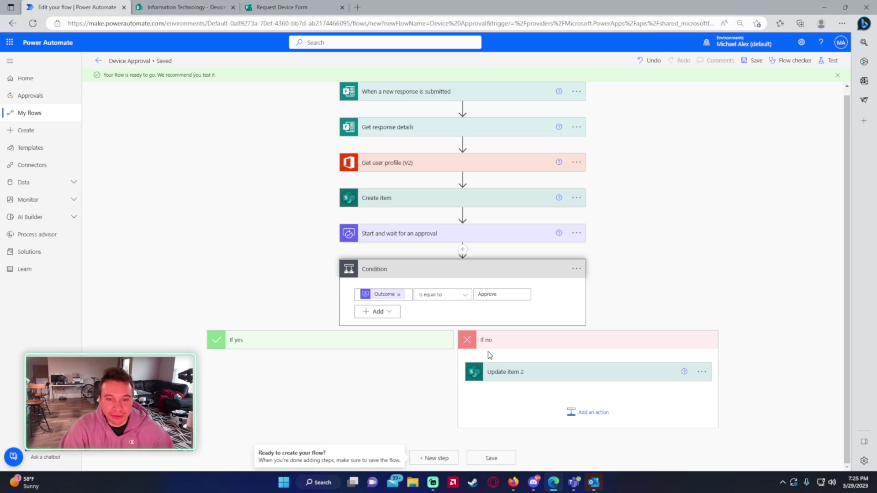
{"action": "left_click", "coordinate": [515, 345]}
{"action": "left_click", "coordinate": [490, 278]}
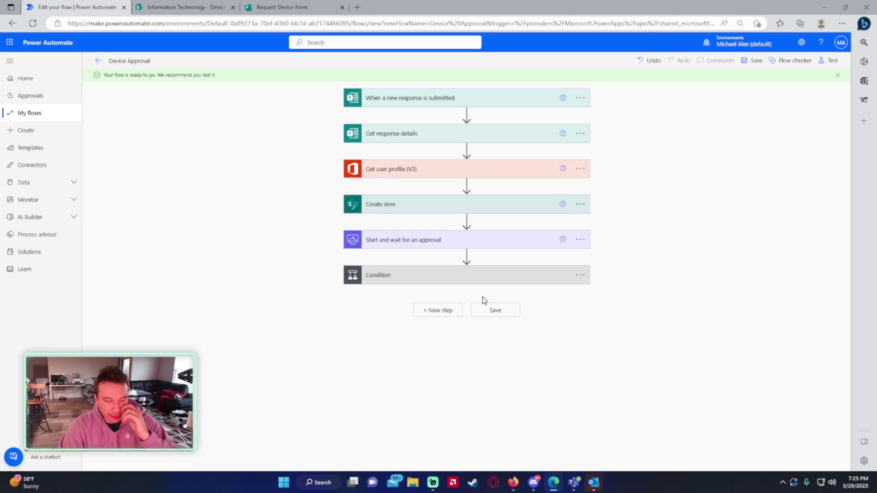
- Preview the Request Device Form and answer Windows Laptop with a needed-by date of 3/30/2023
{"action": "left_click", "coordinate": [285, 6]}
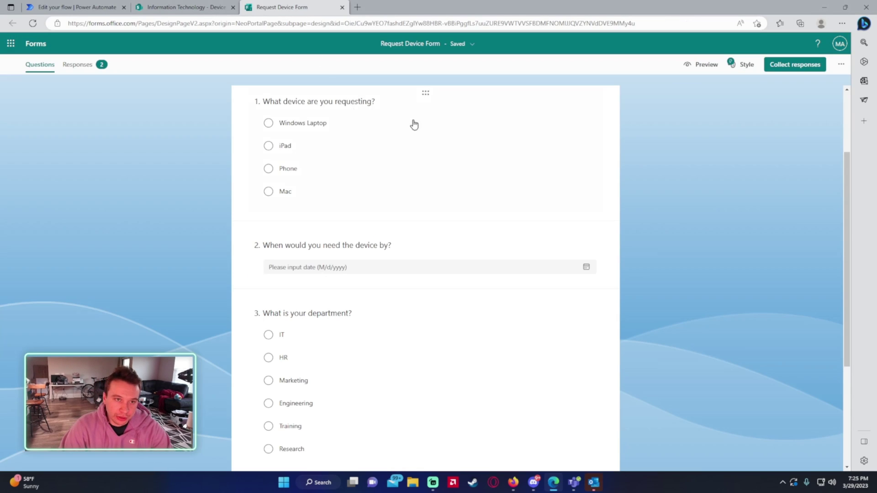
{"action": "left_click", "coordinate": [701, 65]}
{"action": "scroll", "coordinate": [289, 215], "scroll_direction": "down", "scroll_amount": 1}
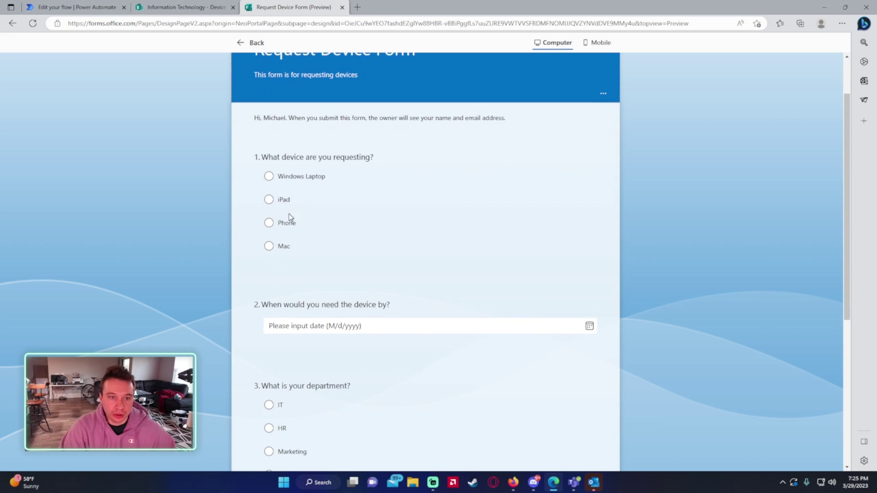
{"action": "left_click", "coordinate": [304, 175]}
{"action": "left_click", "coordinate": [324, 324]}
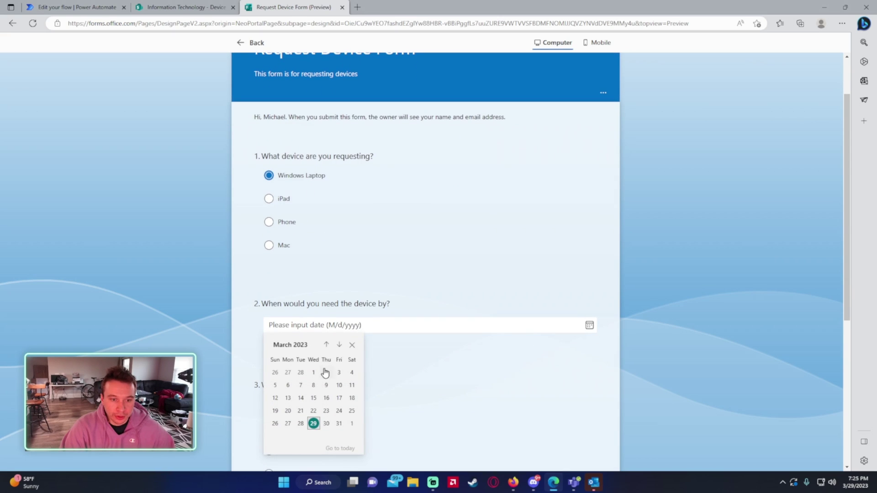
{"action": "left_click", "coordinate": [326, 423]}
- Choose the IT department, enter "Please hurry" as other details, and submit the form response
{"action": "scroll", "coordinate": [217, 247], "scroll_direction": "down", "scroll_amount": 3}
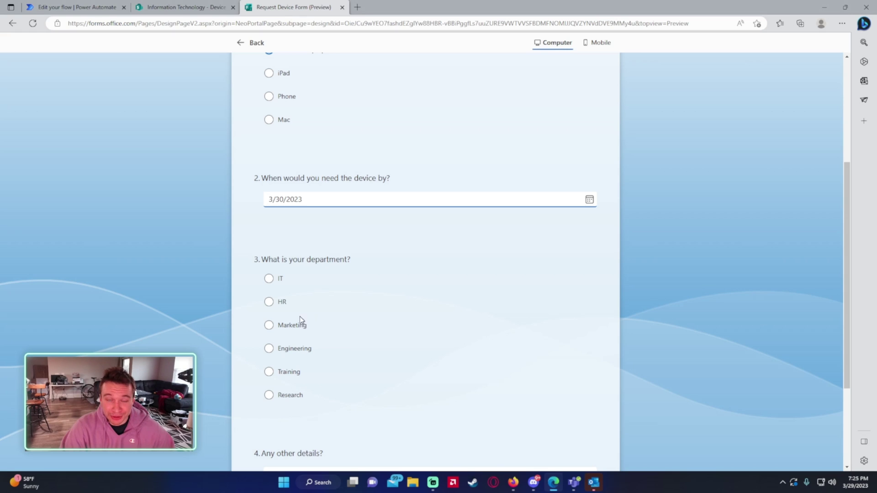
{"action": "left_click", "coordinate": [268, 280]}
{"action": "scroll", "coordinate": [215, 250], "scroll_direction": "down", "scroll_amount": 2}
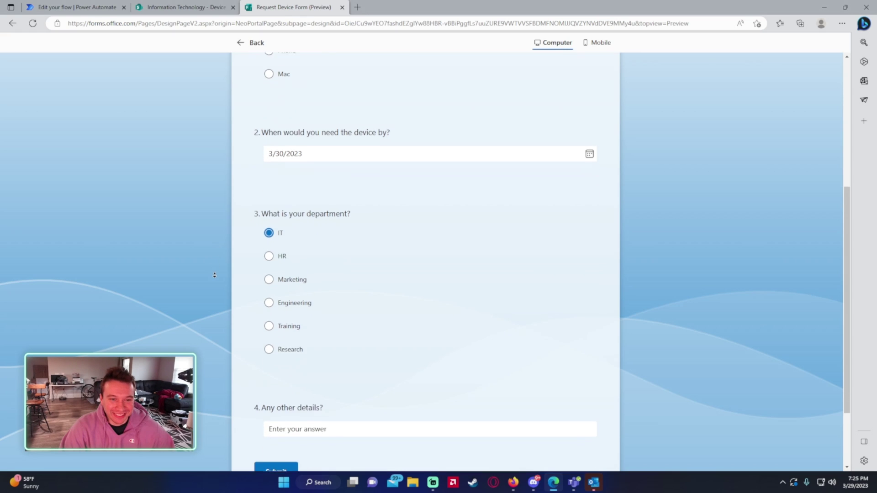
{"action": "scroll", "coordinate": [302, 274], "scroll_direction": "down", "scroll_amount": 2}
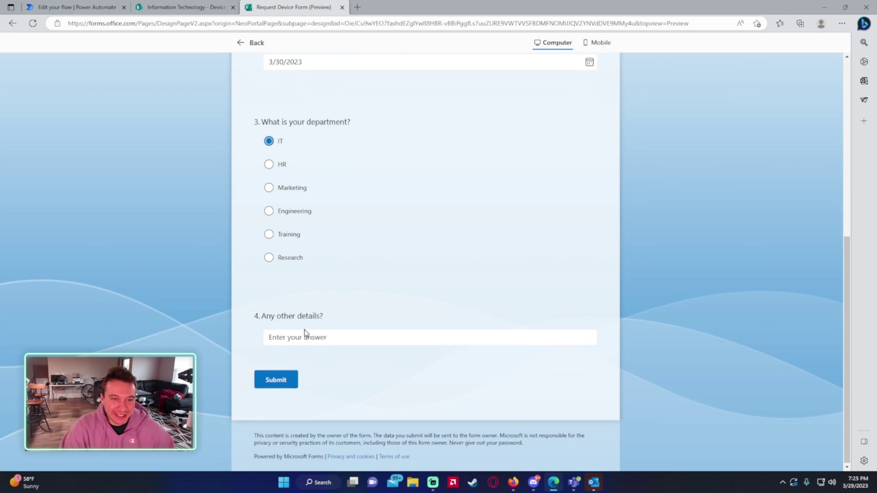
{"action": "left_click", "coordinate": [336, 336]}
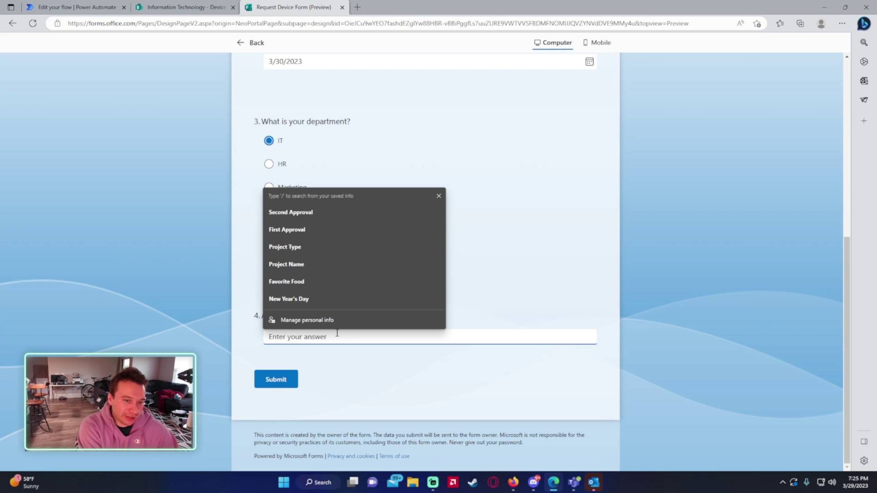
{"action": "type", "text": "Please hurry"}
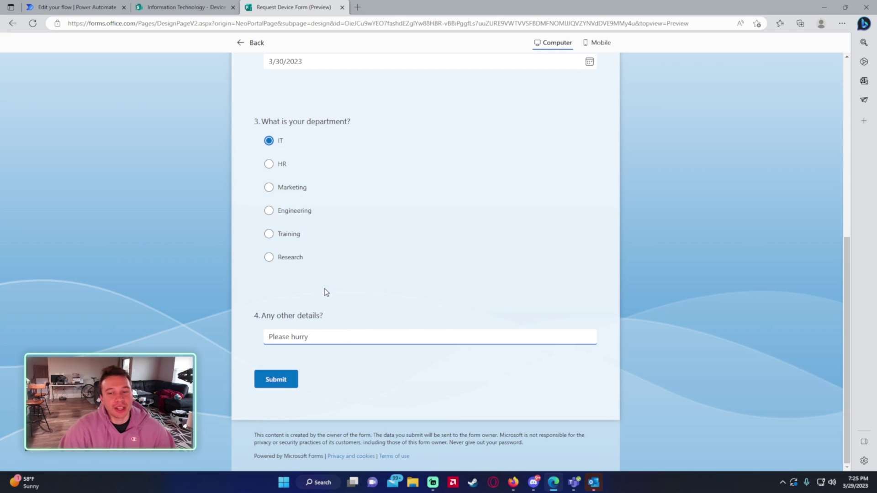
{"action": "left_click", "coordinate": [276, 379]}
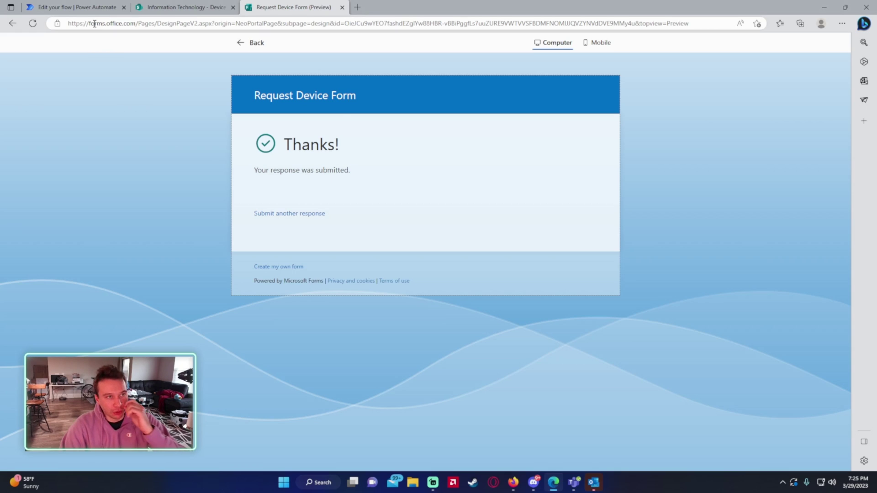
- Return to Power Automate and view the Device Approval flow's details and run history
{"action": "left_click", "coordinate": [77, 7]}
{"action": "left_click", "coordinate": [97, 61]}
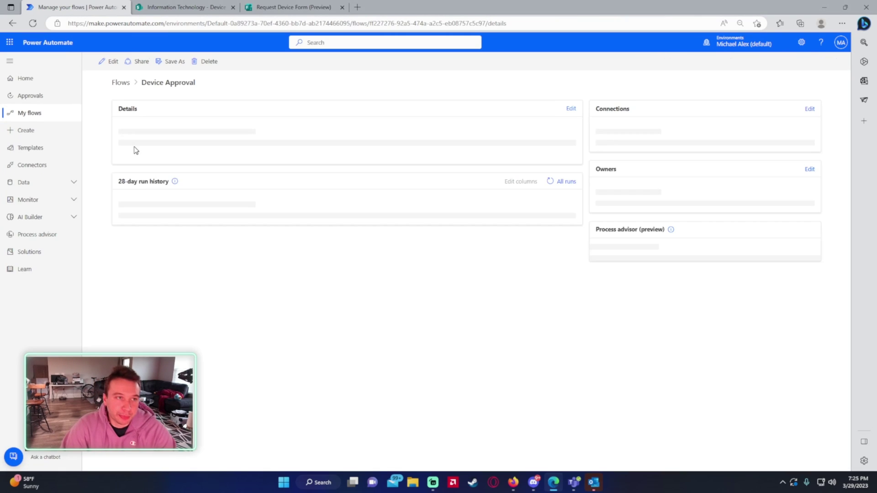
{"action": "left_click", "coordinate": [483, 168]}
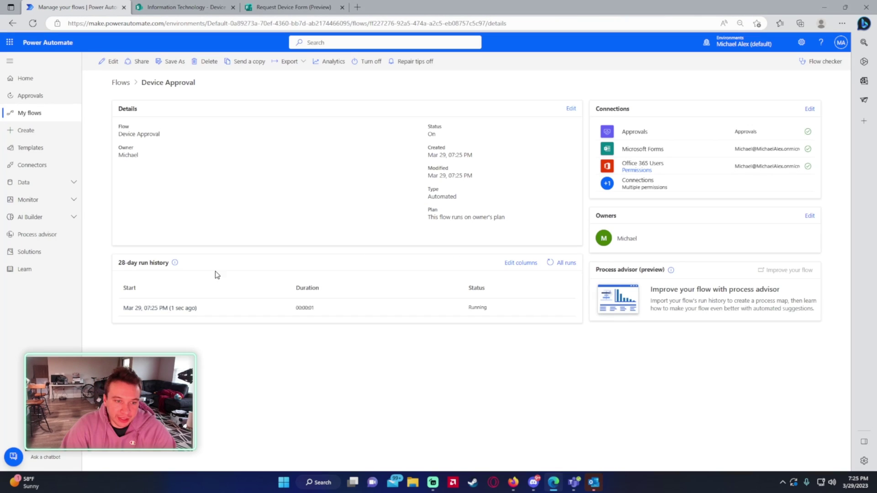
- Check the SharePoint Device Request list for the submitted request, and refresh the Device Approval flow's details page
{"action": "left_click", "coordinate": [185, 7]}
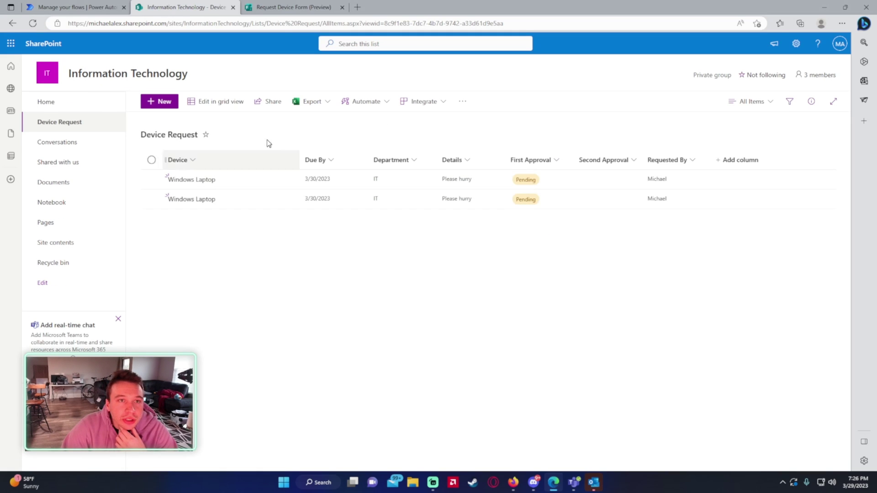
{"action": "left_click", "coordinate": [292, 7]}
{"action": "left_click", "coordinate": [185, 7]}
{"action": "left_click", "coordinate": [78, 6]}
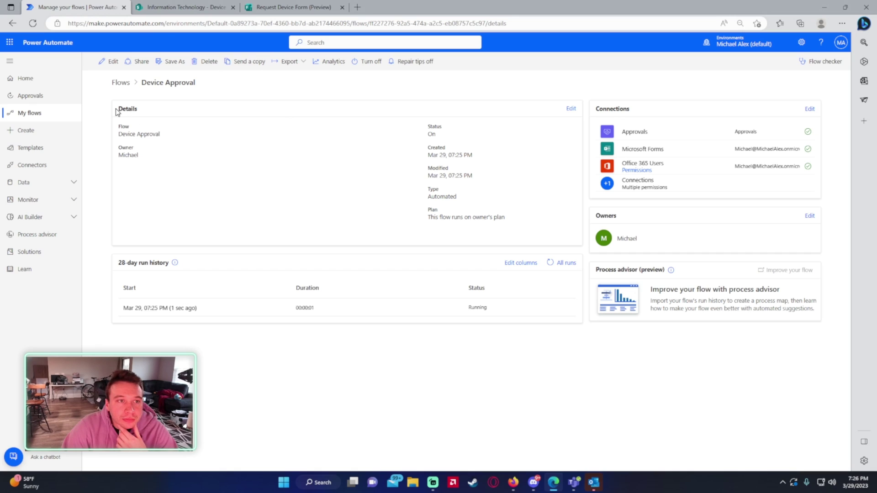
{"action": "left_click", "coordinate": [35, 23]}
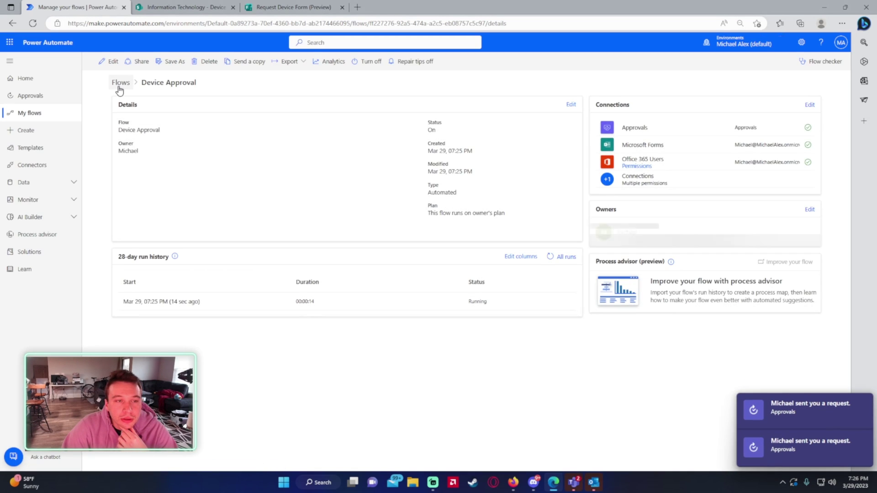
- Open the older Device Request Flow from the list of cloud flows and turn it off
{"action": "left_click", "coordinate": [120, 84]}
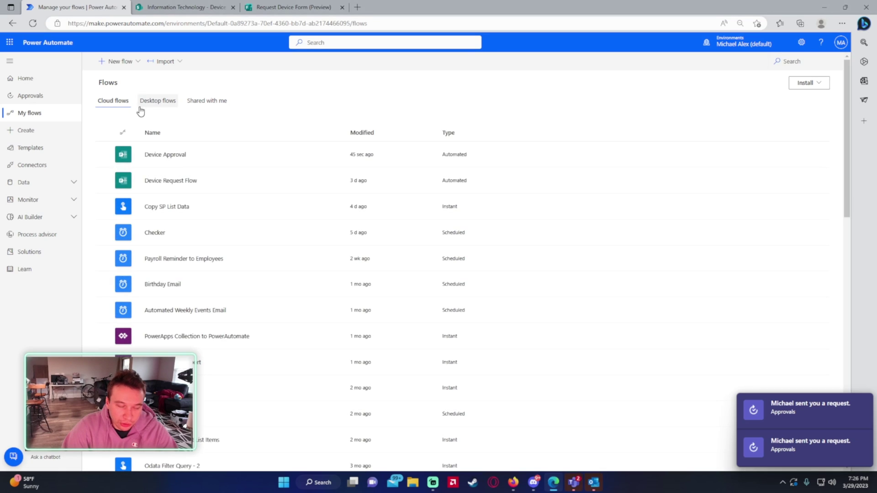
{"action": "scroll", "coordinate": [196, 254], "scroll_direction": "down", "scroll_amount": 1}
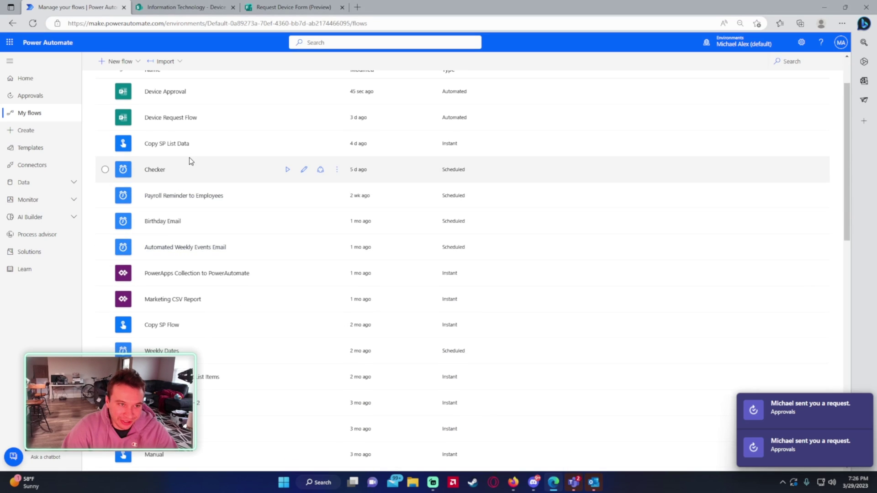
{"action": "left_click", "coordinate": [180, 120]}
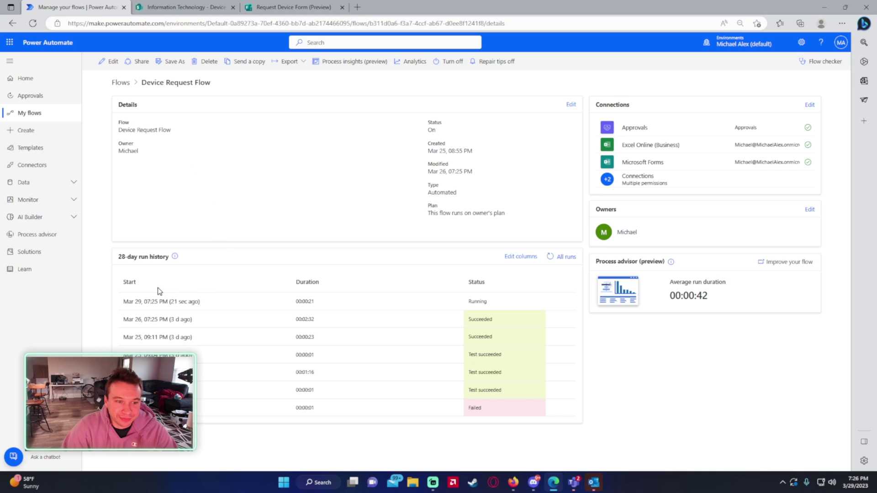
{"action": "left_click", "coordinate": [447, 62]}
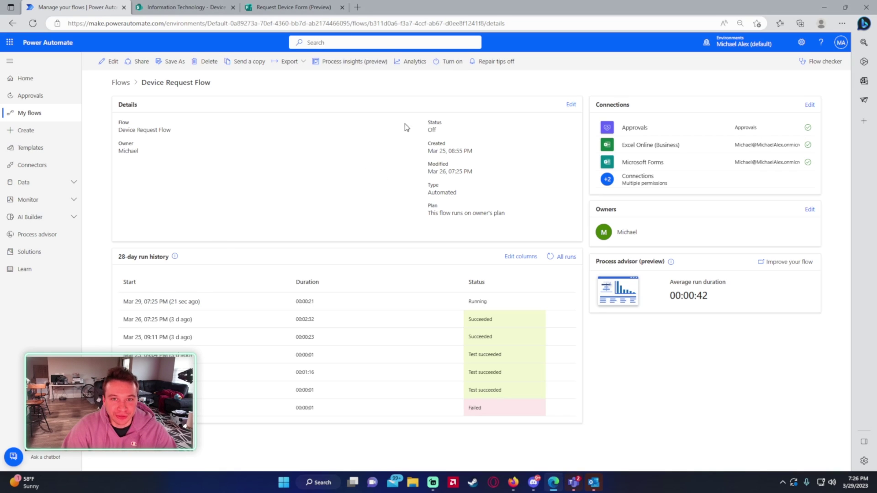
- Open the Device Request Flow's running Mar 29, 07:25 PM run and cancel it
{"action": "left_click", "coordinate": [179, 314]}
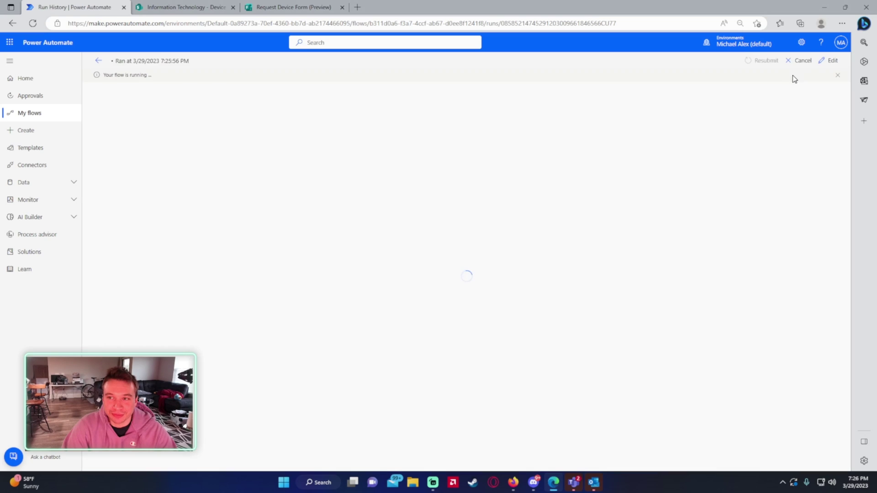
{"action": "left_click", "coordinate": [799, 61]}
{"action": "left_click", "coordinate": [458, 73]}
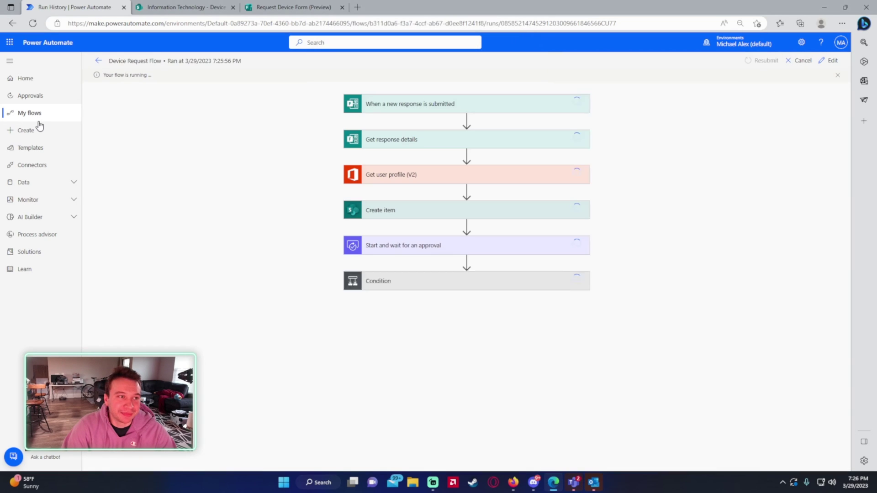
- Return to the list of cloud flows, and review the "New Device Request: Windows Laptop" approval request in Teams
{"action": "left_click", "coordinate": [67, 115]}
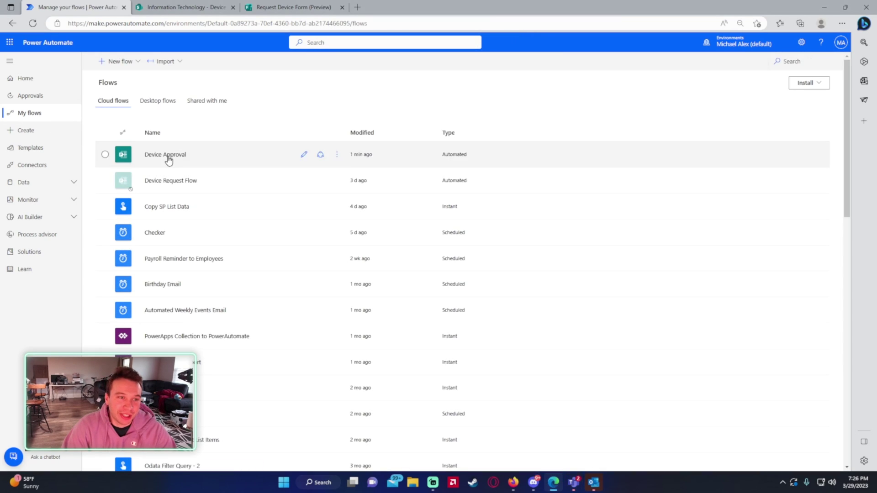
{"action": "left_click", "coordinate": [573, 482]}
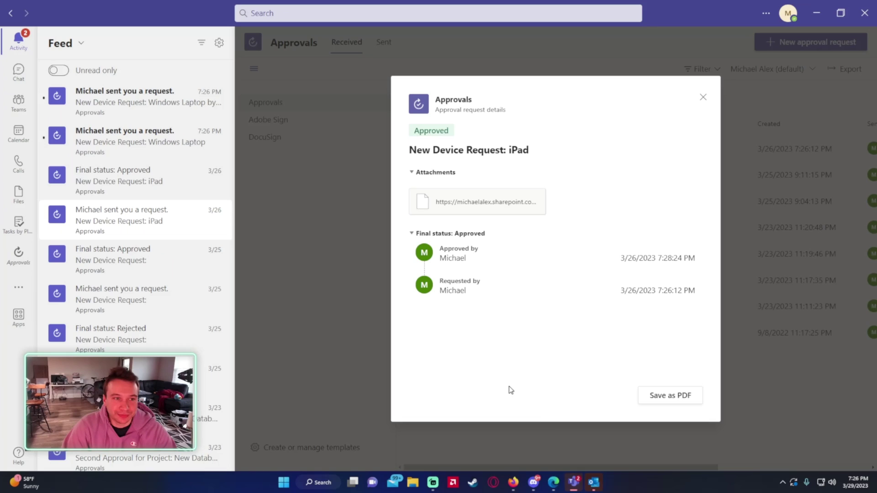
{"action": "left_click", "coordinate": [173, 155]}
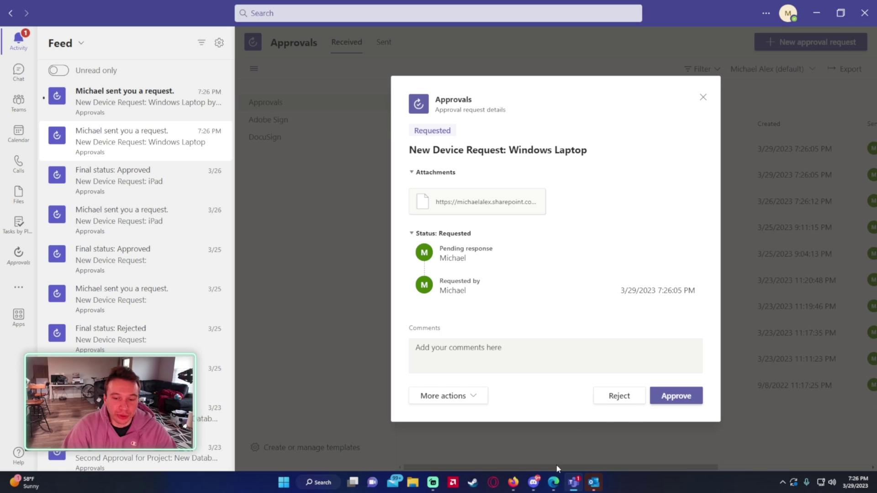
{"action": "left_click", "coordinate": [575, 482]}
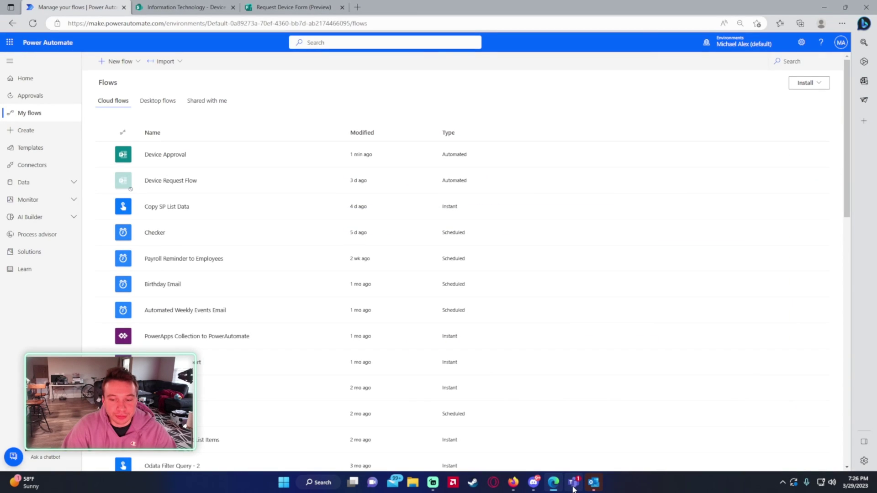
- Check the SharePoint Device Request list, and open the Device Approval flow's running Mar 29, 07:25 PM run in Power Automate
{"action": "left_click", "coordinate": [182, 7]}
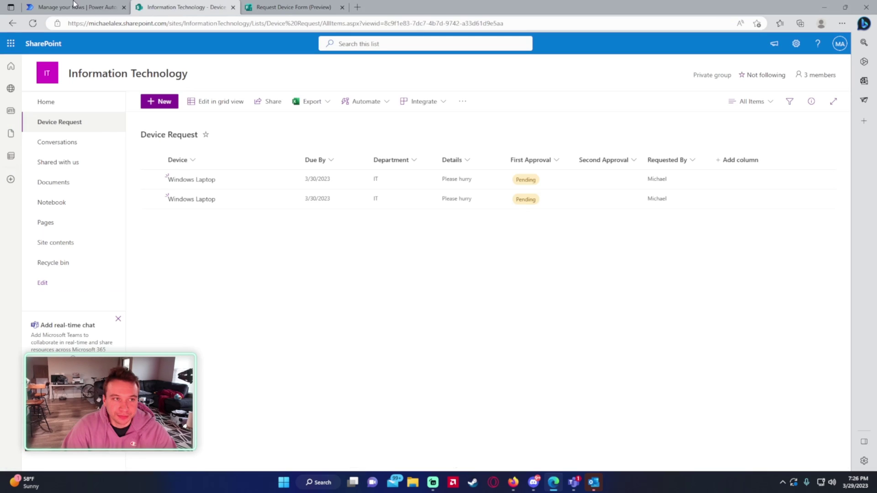
{"action": "left_click", "coordinate": [75, 7]}
{"action": "left_click", "coordinate": [165, 155]}
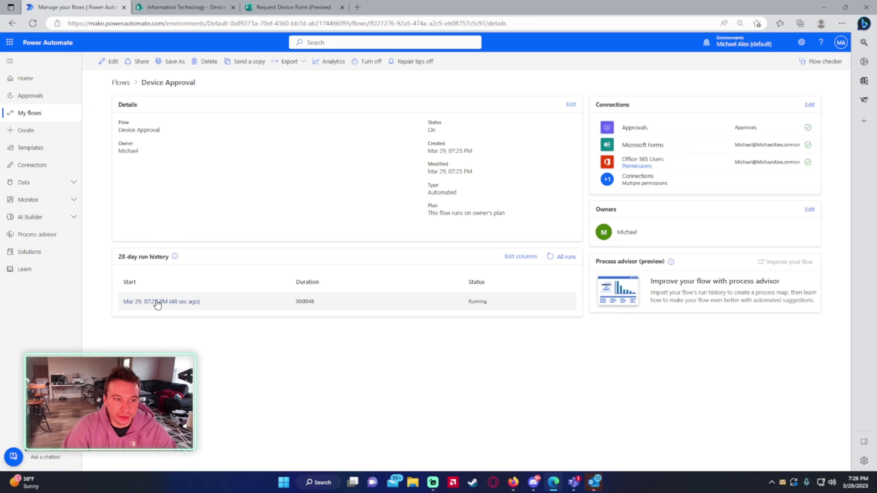
{"action": "left_click", "coordinate": [158, 302]}
- Switch to Teams and approve both pending New Device Request approvals for the Windows Laptop
{"action": "left_click", "coordinate": [574, 482]}
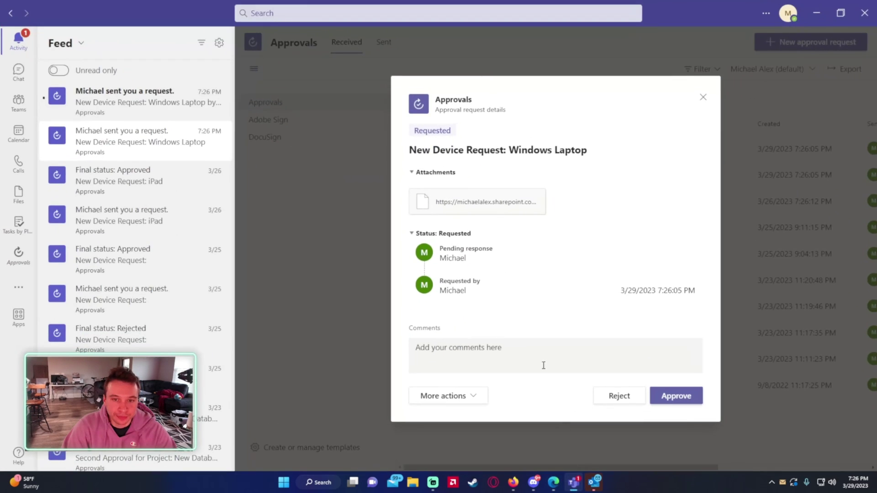
{"action": "left_click", "coordinate": [667, 396]}
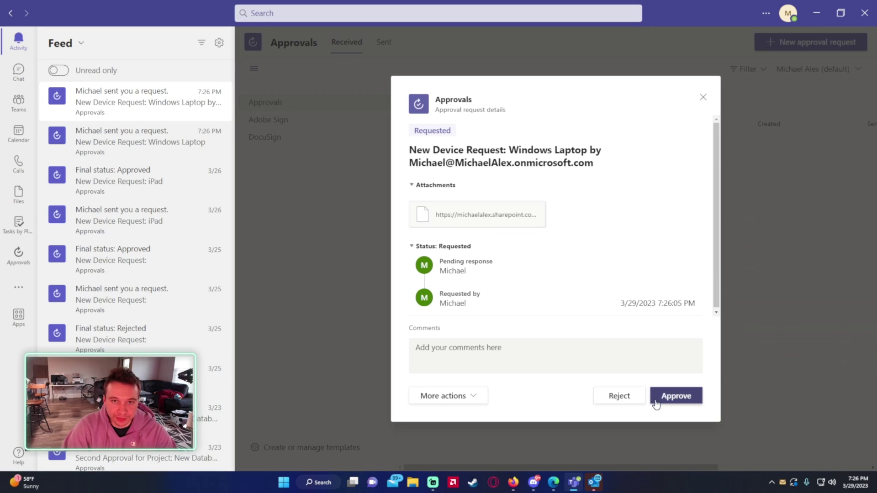
{"action": "left_click", "coordinate": [674, 401]}
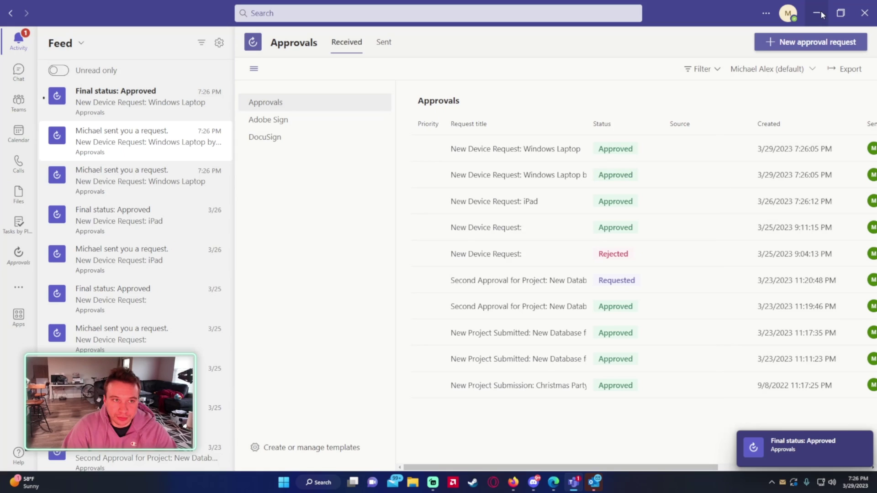
{"action": "left_click", "coordinate": [821, 10]}
- Refresh the SharePoint Device Request list and delete the duplicate Windows Laptop item whose First Approval is still Pending
{"action": "left_click", "coordinate": [186, 6]}
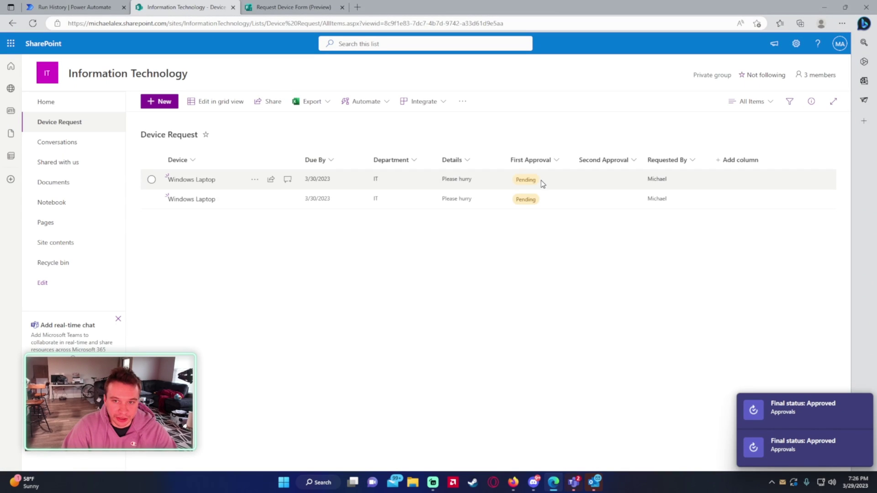
{"action": "left_click", "coordinate": [32, 24]}
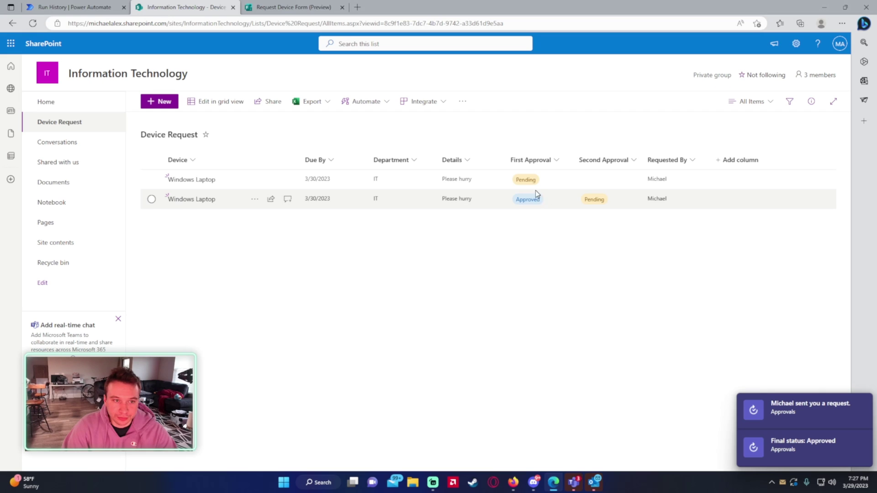
{"action": "left_click", "coordinate": [536, 183]}
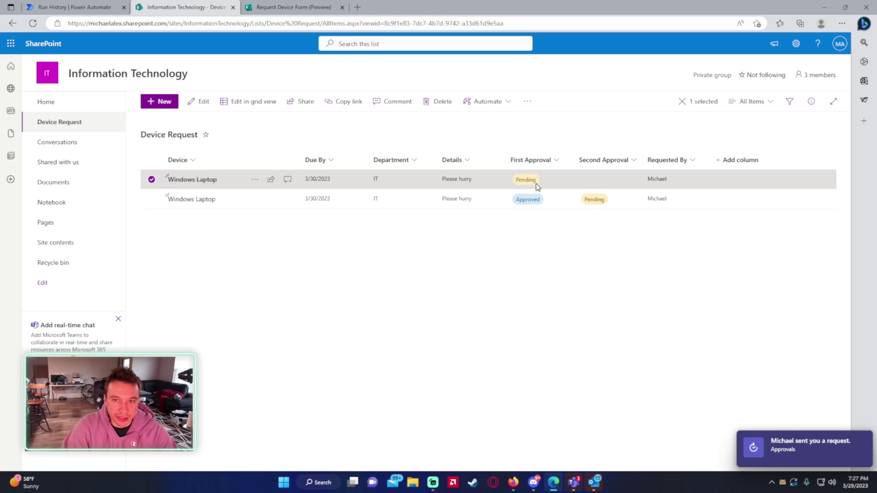
{"action": "left_click", "coordinate": [427, 101]}
{"action": "left_click", "coordinate": [447, 290]}
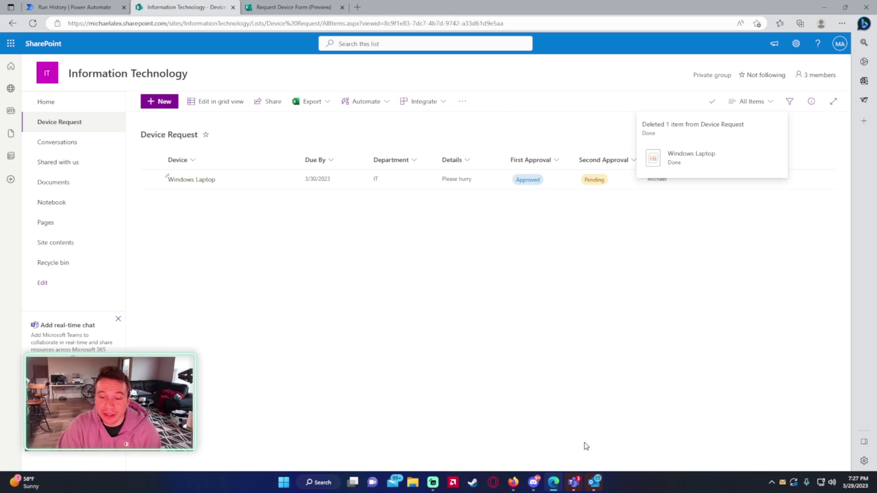
- Switch to Teams and approve the "Second Approval for Device Request: Windows Laptop" request
{"action": "left_click", "coordinate": [577, 482]}
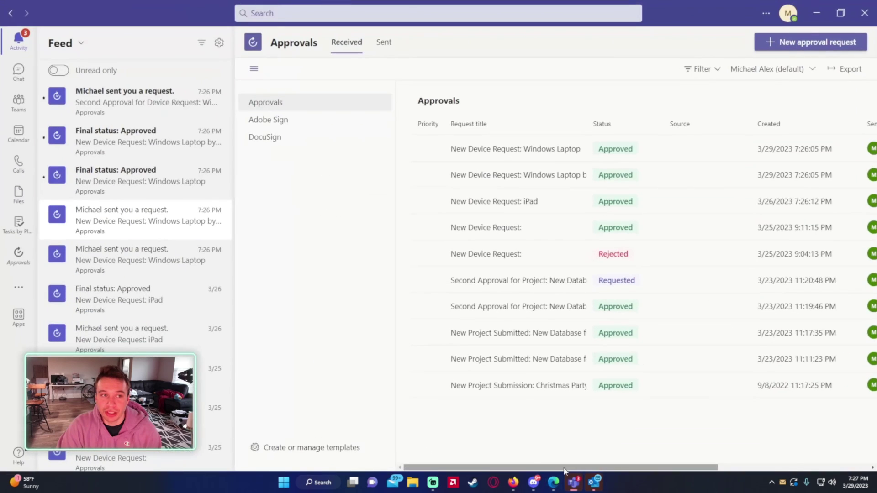
{"action": "left_click", "coordinate": [115, 111]}
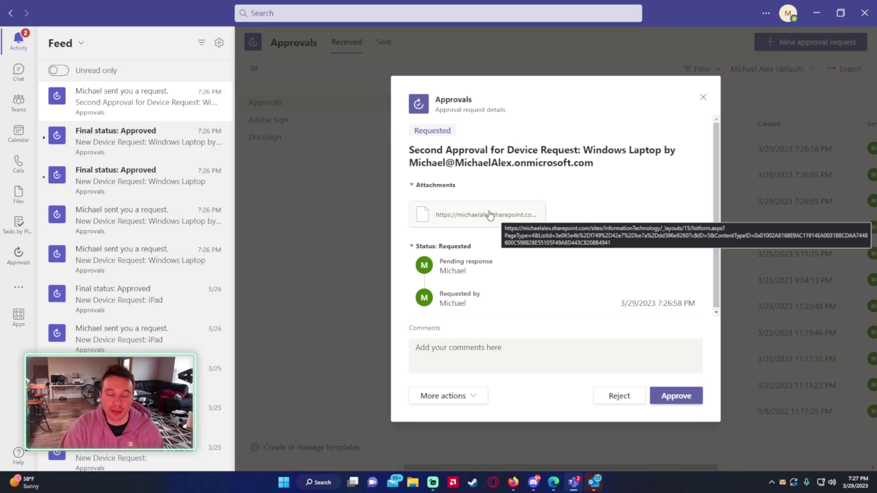
{"action": "left_click", "coordinate": [676, 397]}
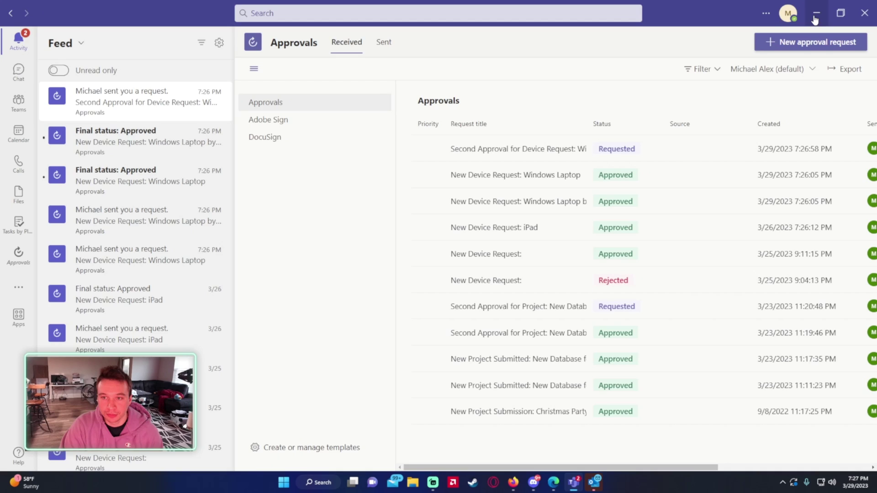
{"action": "left_click", "coordinate": [816, 15]}
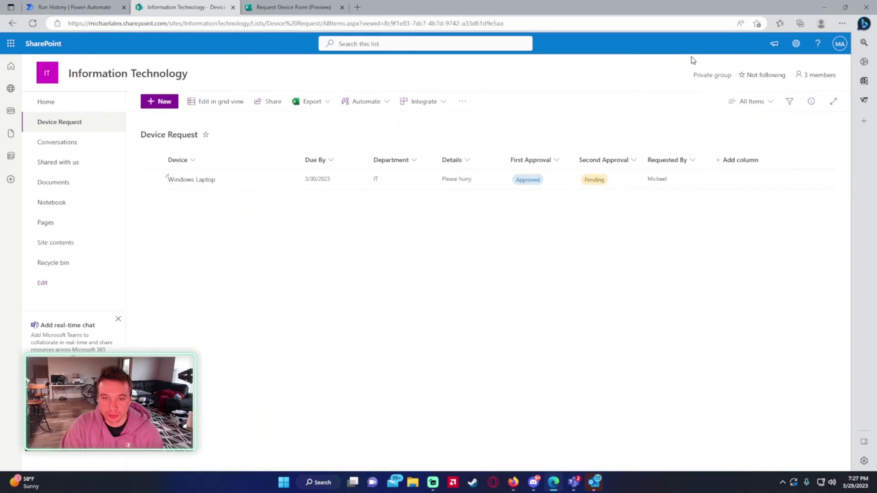
- Refresh the Device Request list to check the Second Approval status, and view the Device Approval flow's run in Power Automate
{"action": "left_click", "coordinate": [32, 23]}
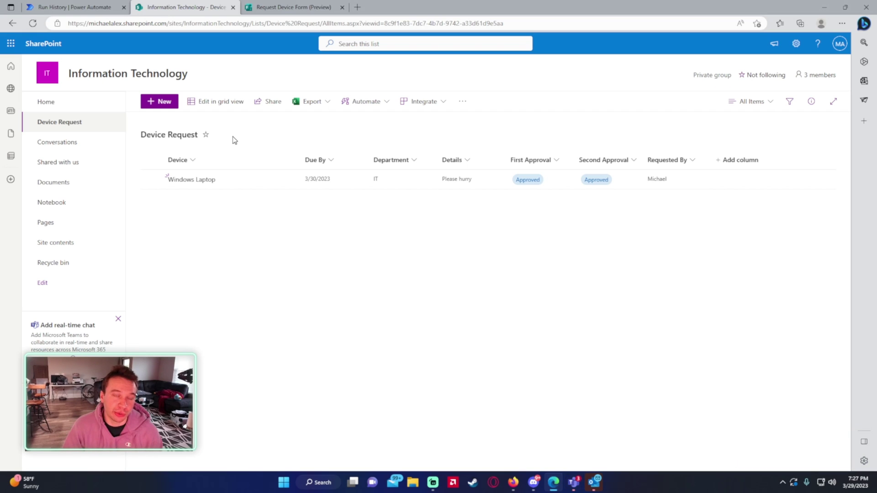
{"action": "left_click", "coordinate": [121, 2]}
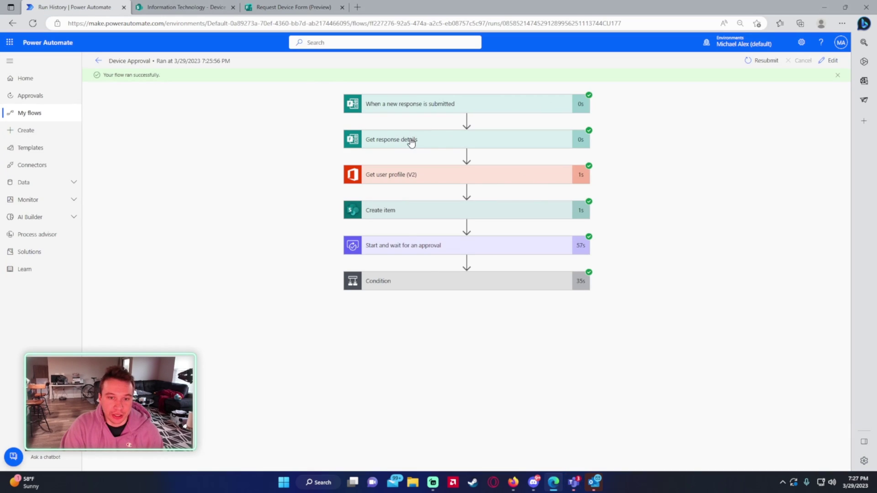